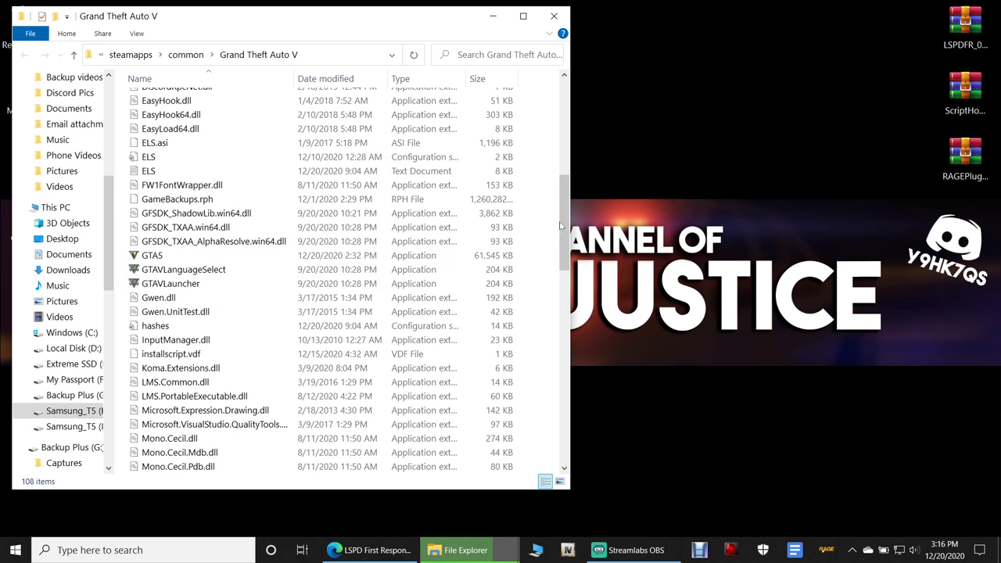
# Step: Close the Grand Theft Auto V folder window and open the game library in Steam
pyautogui.moveTo(562, 220); pyautogui.dragTo(568, 107)
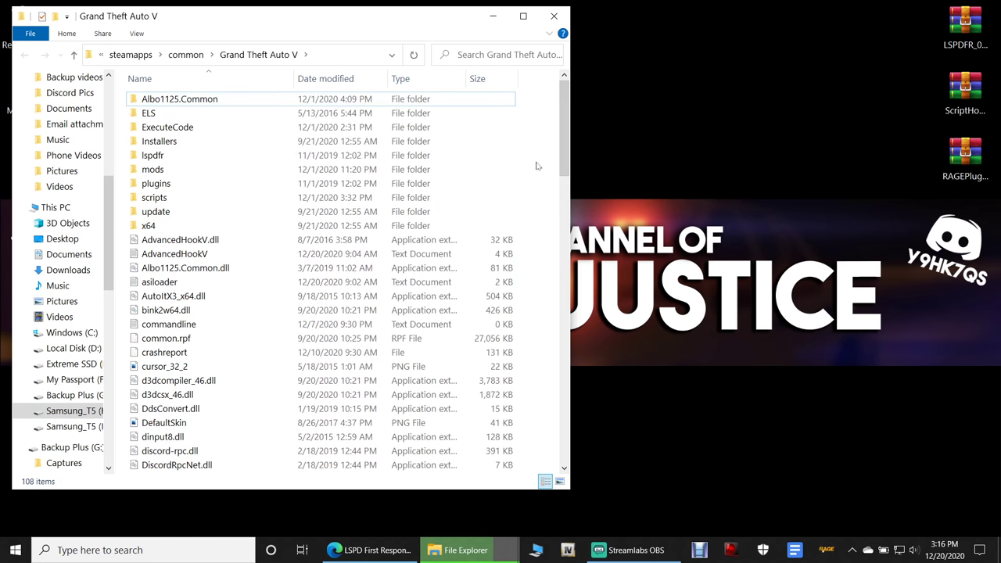
pyautogui.click(555, 16)
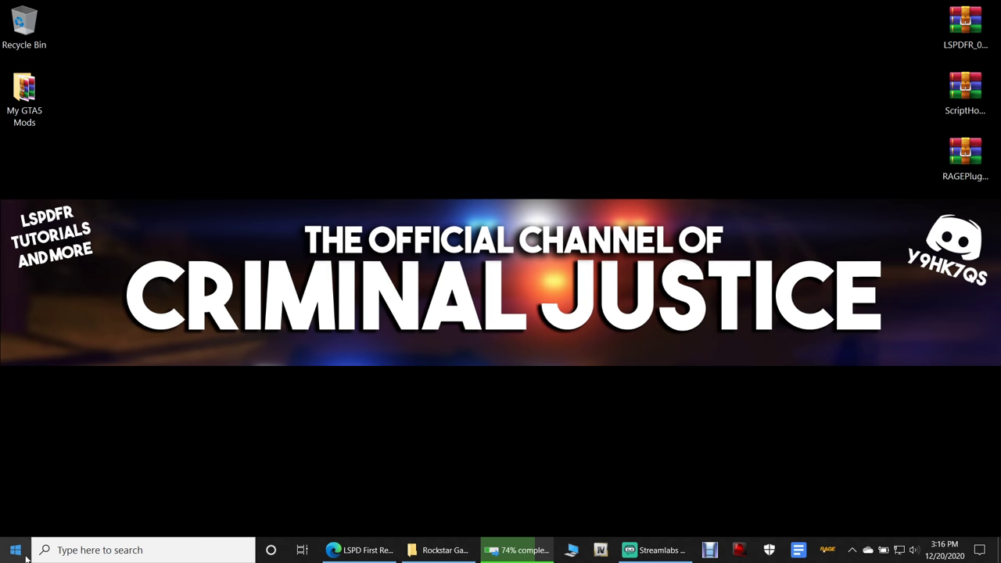
pyautogui.click(26, 557)
pyautogui.click(787, 81)
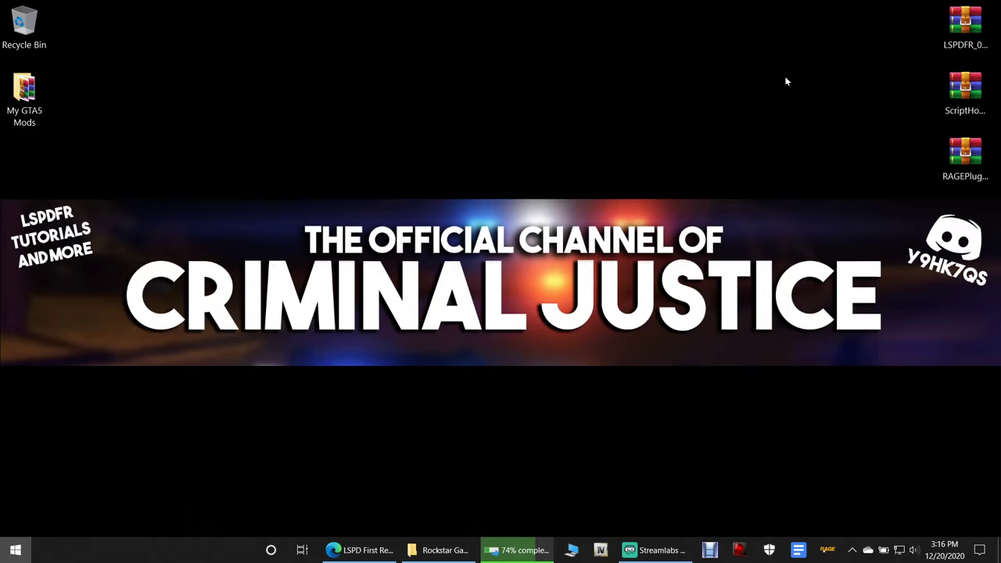
pyautogui.click(141, 37)
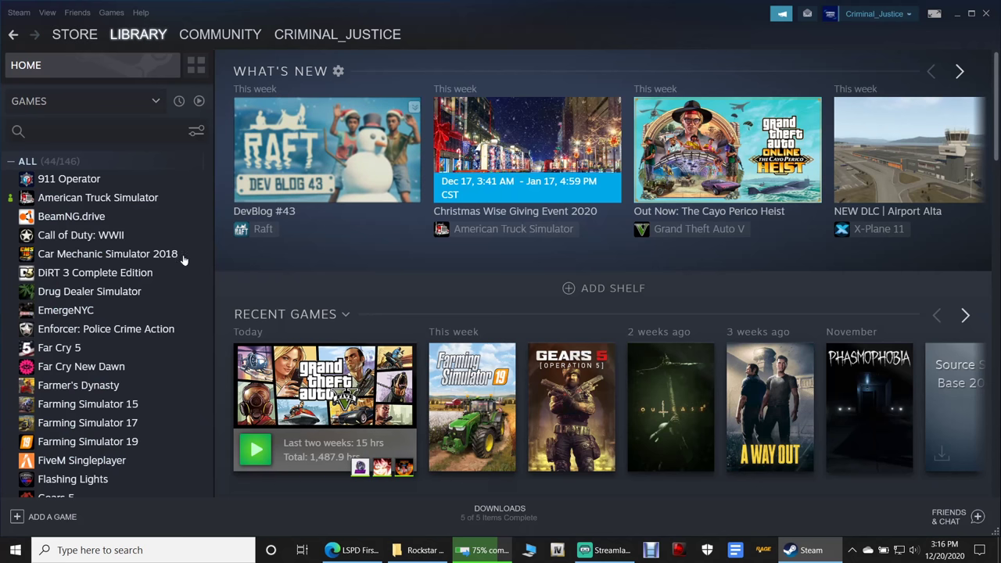
# Step: View the local files options in Grand Theft Auto V's Steam properties, and close Steam
pyautogui.scroll(-3, 156, 298)
pyautogui.click(126, 321)
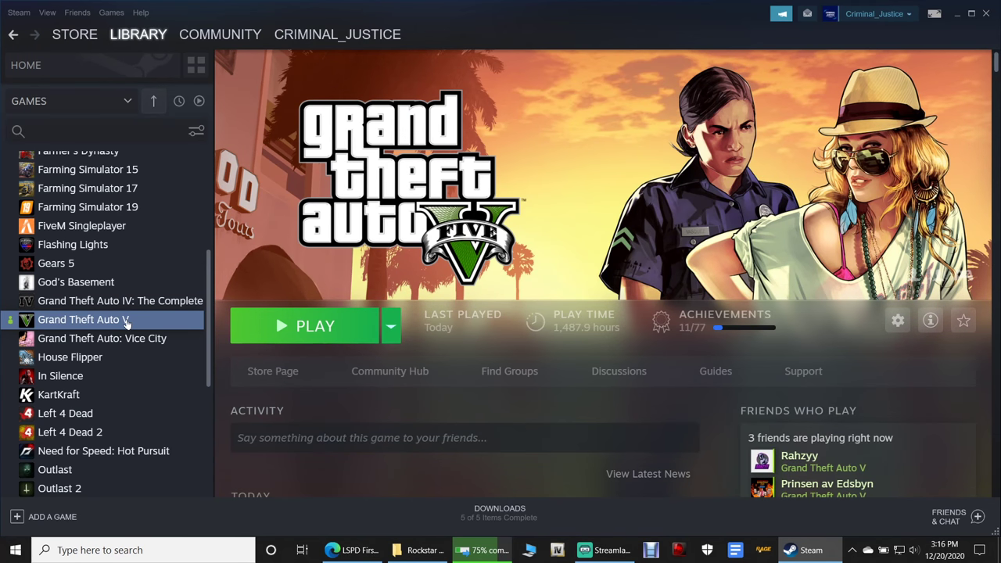
pyautogui.rightClick(126, 322)
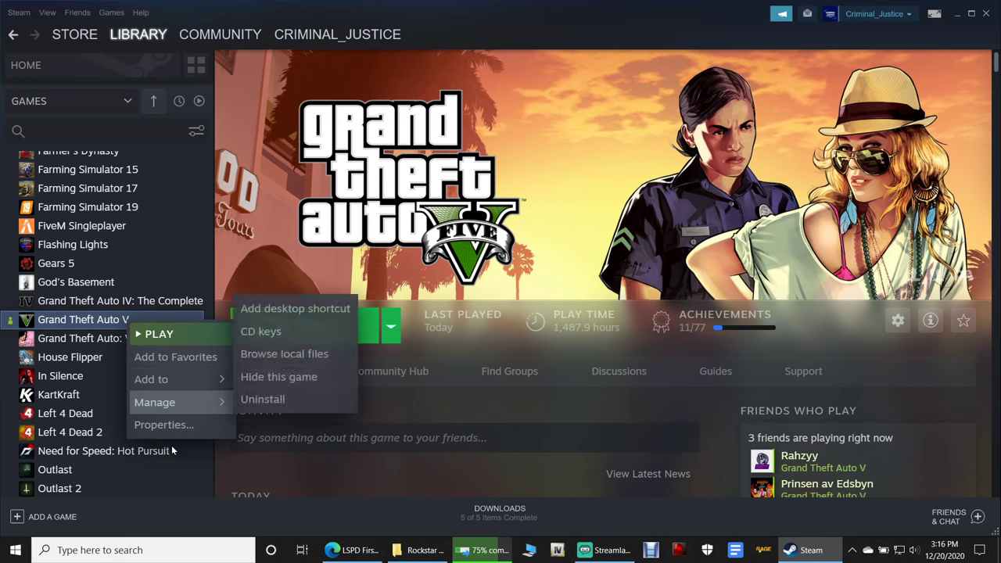
pyautogui.click(164, 425)
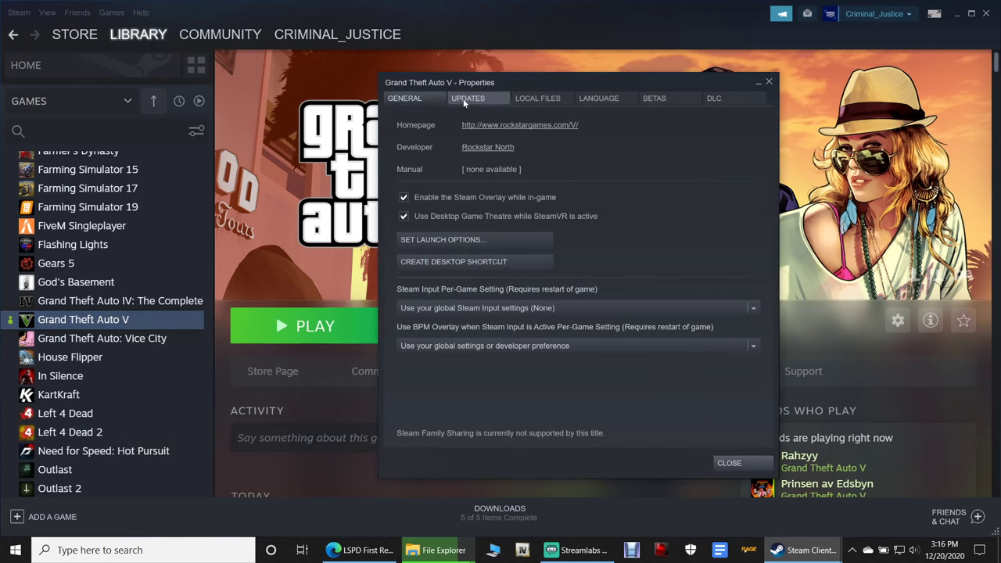
pyautogui.click(525, 99)
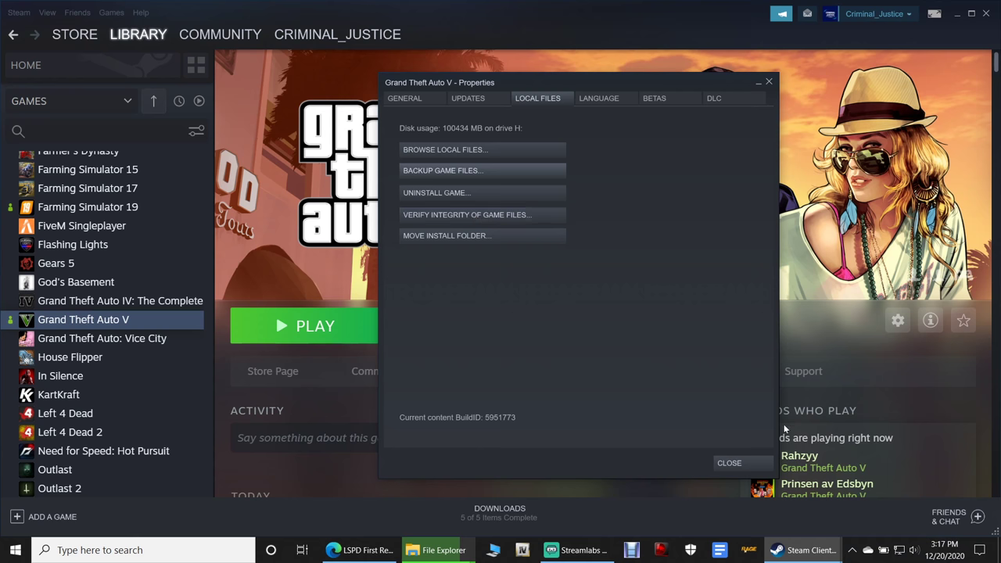
pyautogui.click(750, 462)
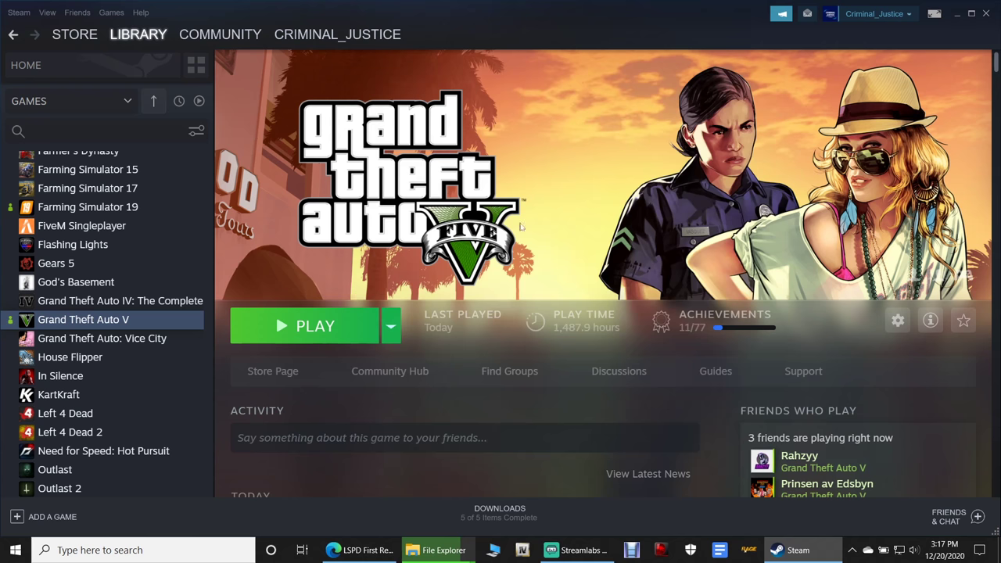
pyautogui.click(988, 13)
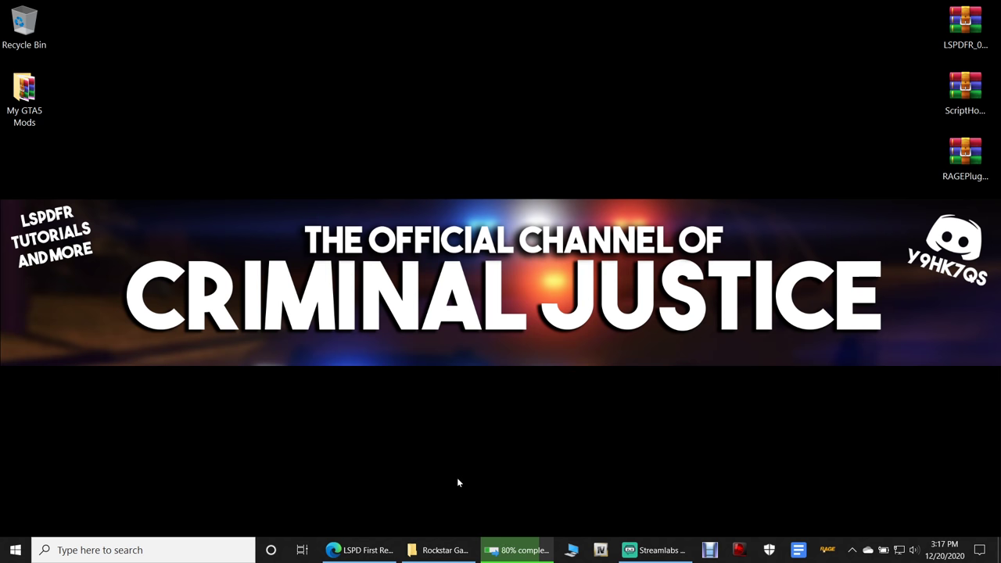
# Step: In File Explorer, open the Grand Theft Auto V folder under SteamLibrary, steamapps, common on drive Samsung_T5 (H:)
pyautogui.moveTo(446, 551)
pyautogui.click(572, 550)
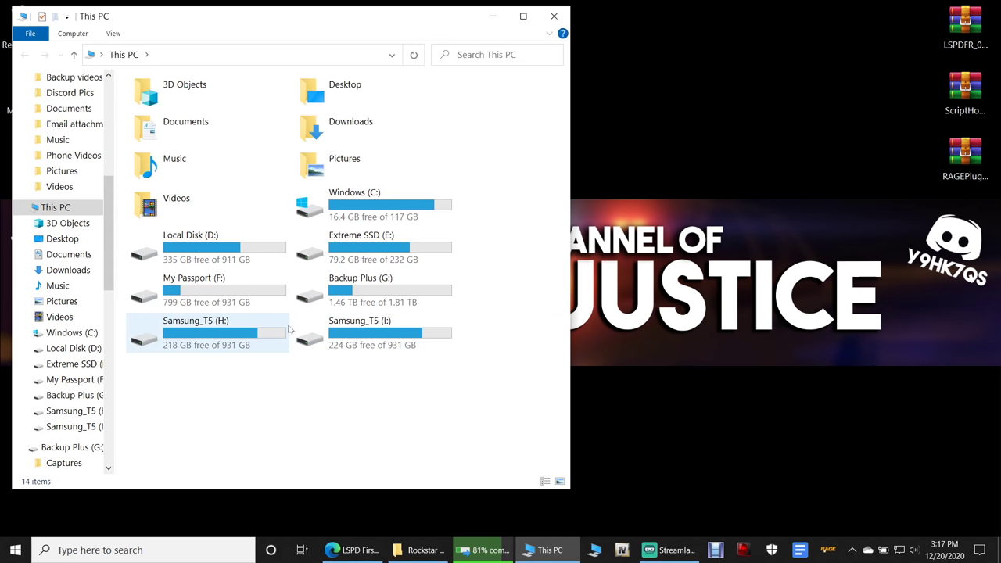
pyautogui.doubleClick(202, 338)
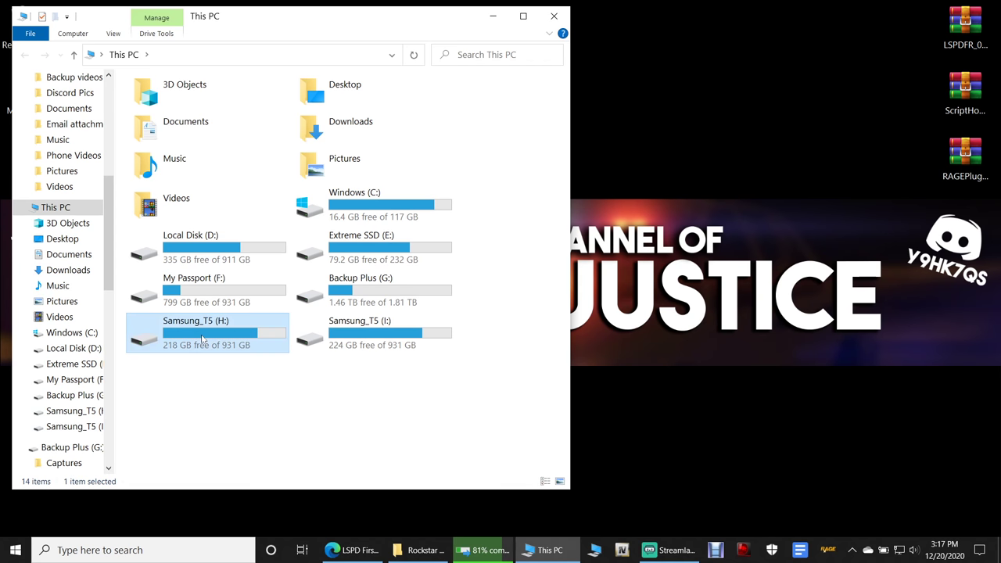
pyautogui.click(179, 117)
pyautogui.doubleClick(179, 114)
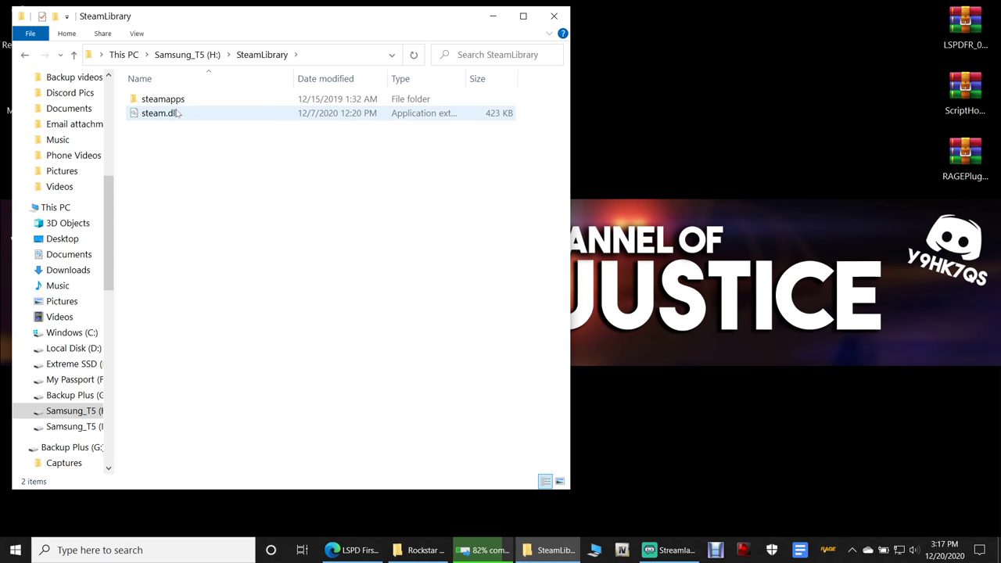
pyautogui.doubleClick(175, 101)
pyautogui.doubleClick(176, 100)
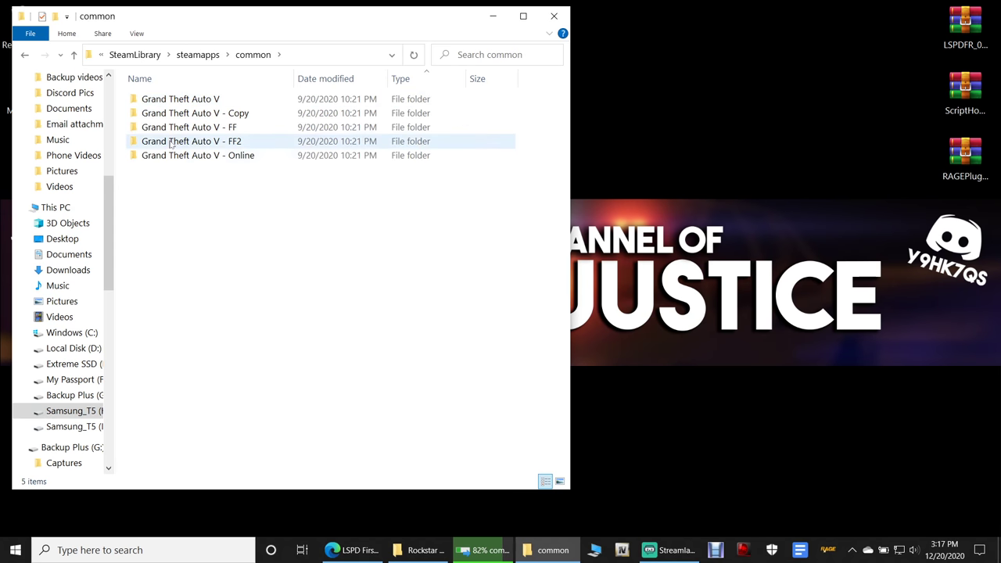
pyautogui.doubleClick(179, 101)
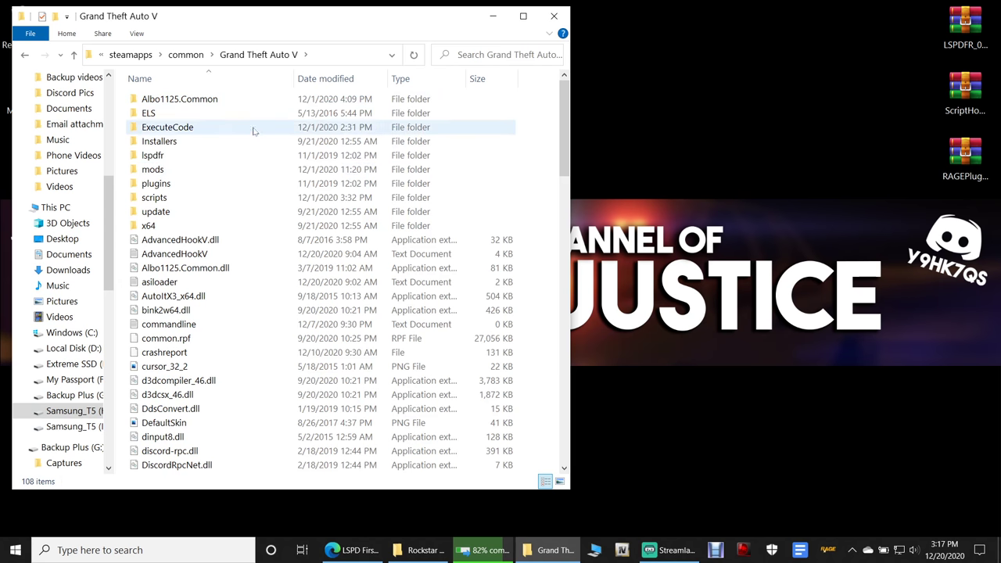
# Step: Return to the common folder and try to duplicate the Grand Theft Auto V folder there by copying and pasting it
pyautogui.click(25, 58)
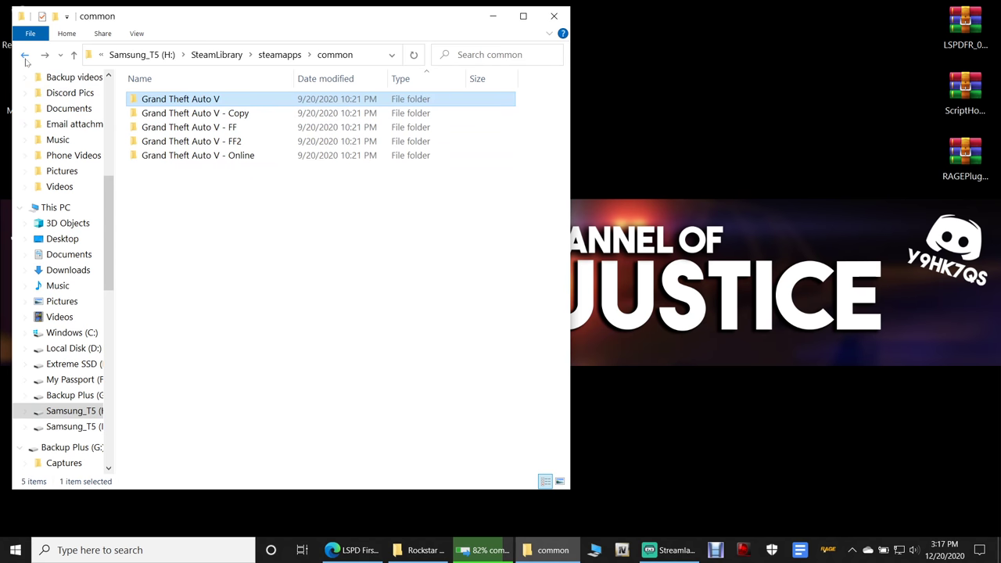
pyautogui.moveTo(176, 100); pyautogui.dragTo(191, 115)
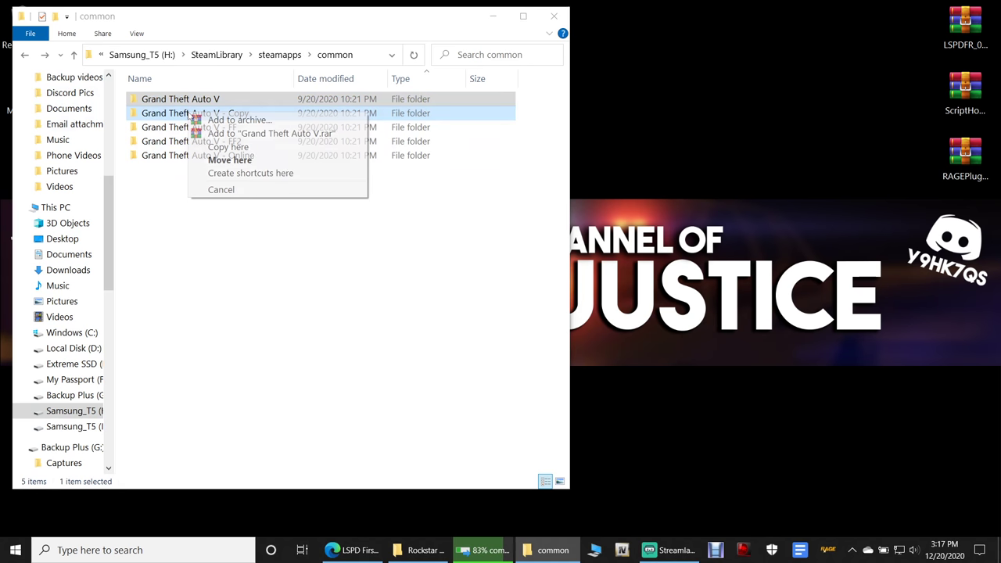
pyautogui.click(158, 231)
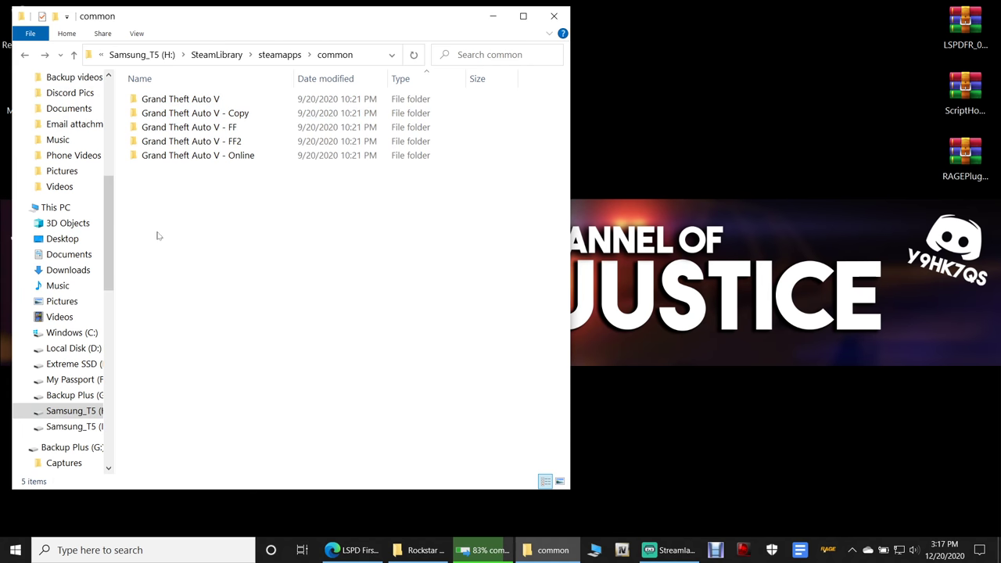
pyautogui.rightClick(210, 100)
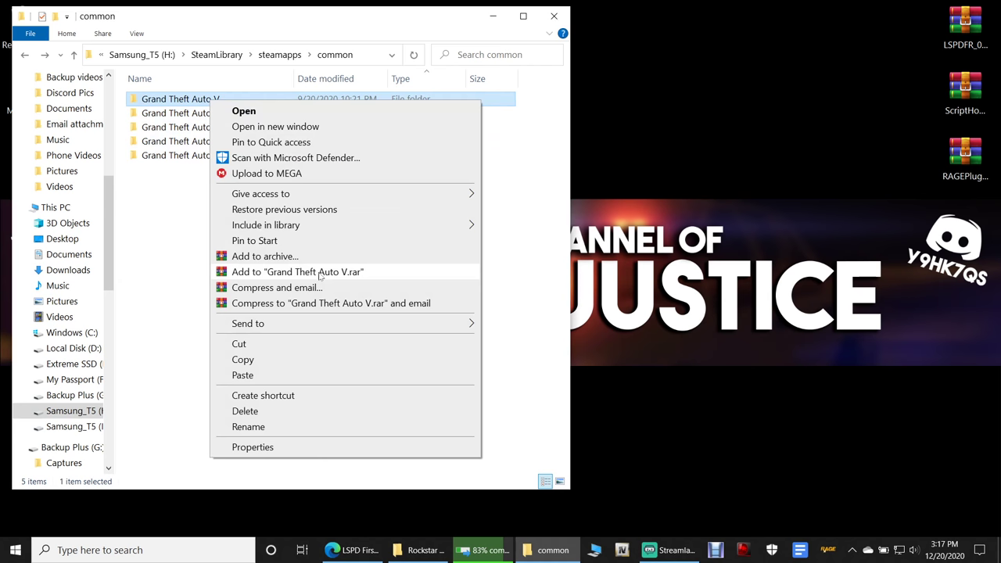
pyautogui.click(266, 360)
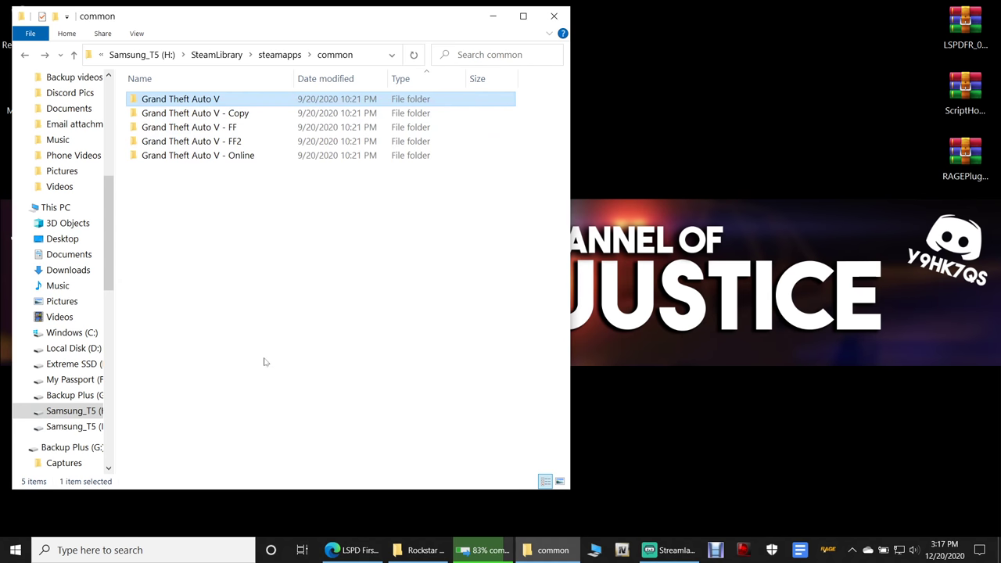
pyautogui.click(210, 320)
pyautogui.rightClick(210, 320)
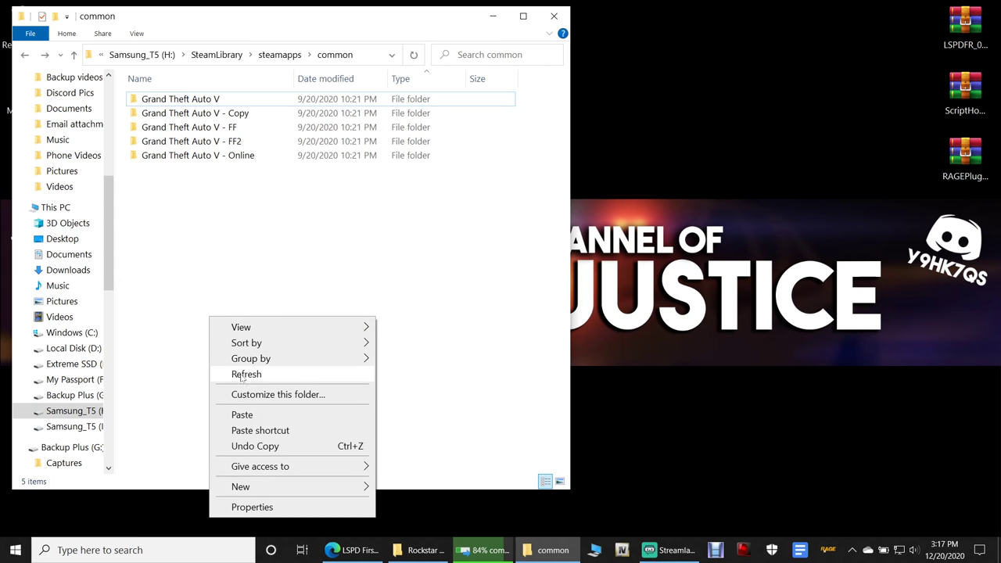
pyautogui.click(242, 416)
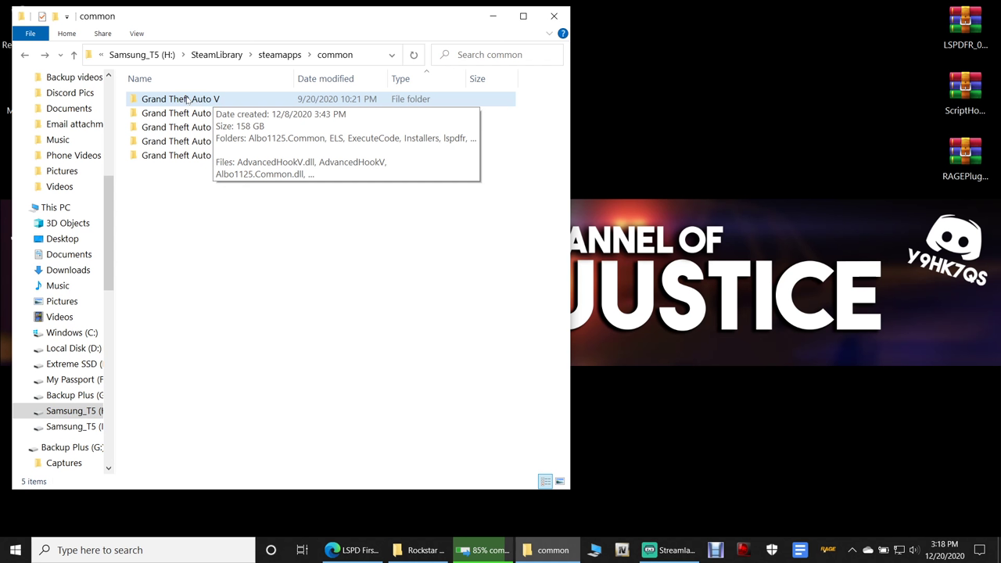
# Step: Open the Grand Theft Auto V folder and look through its files for the GTA5 application
pyautogui.click(187, 100)
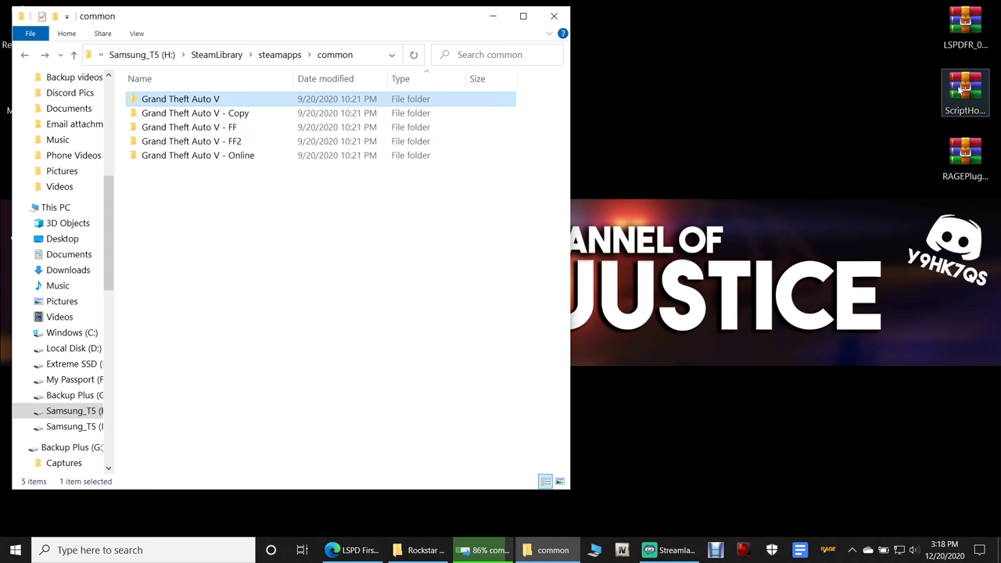
pyautogui.click(464, 235)
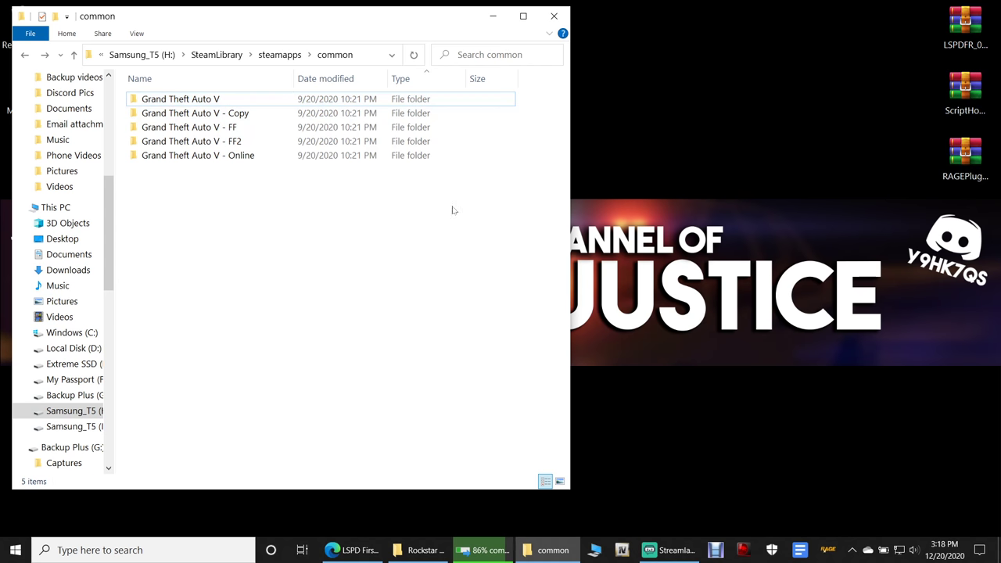
pyautogui.click(235, 102)
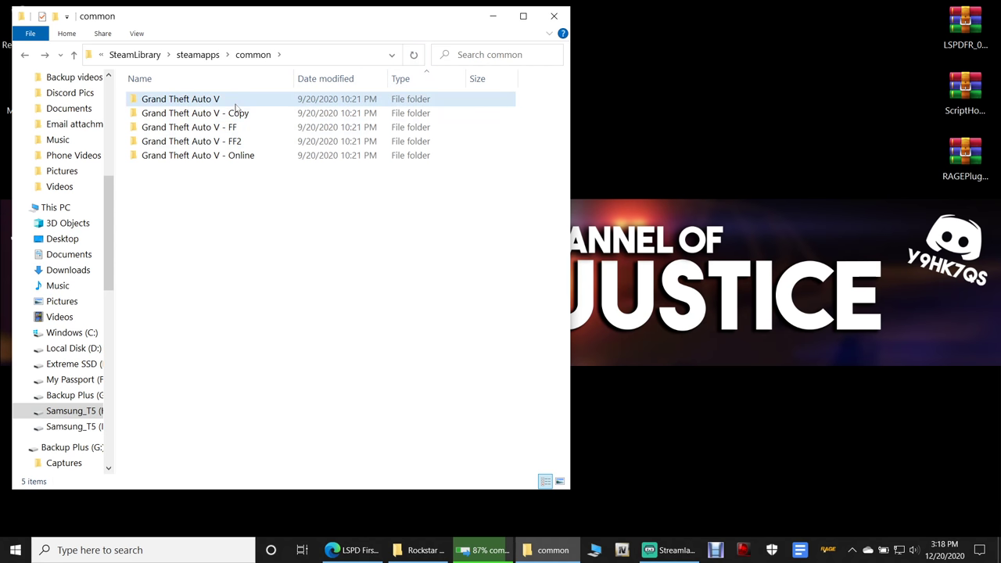
pyautogui.doubleClick(229, 100)
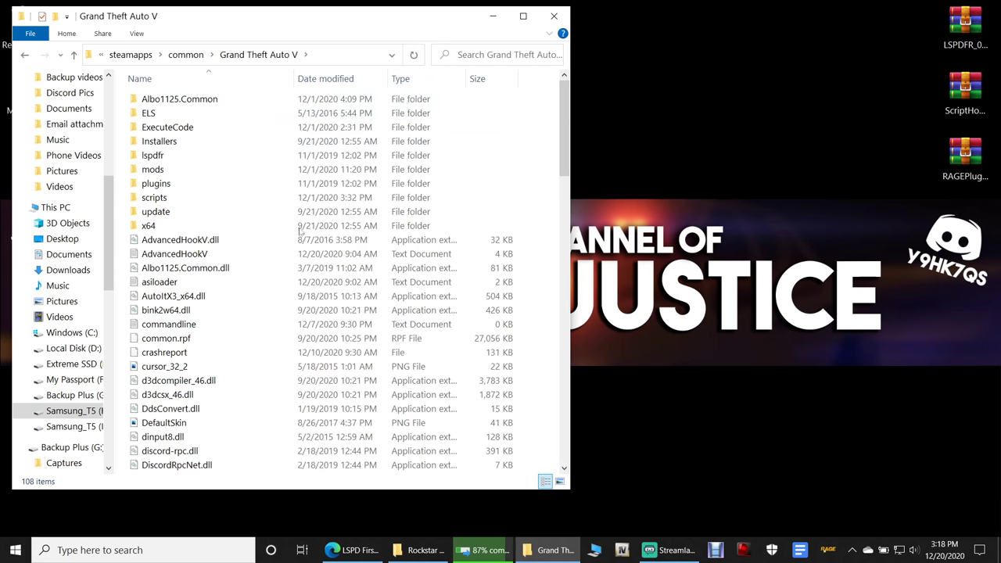
pyautogui.scroll(-18, 299, 230)
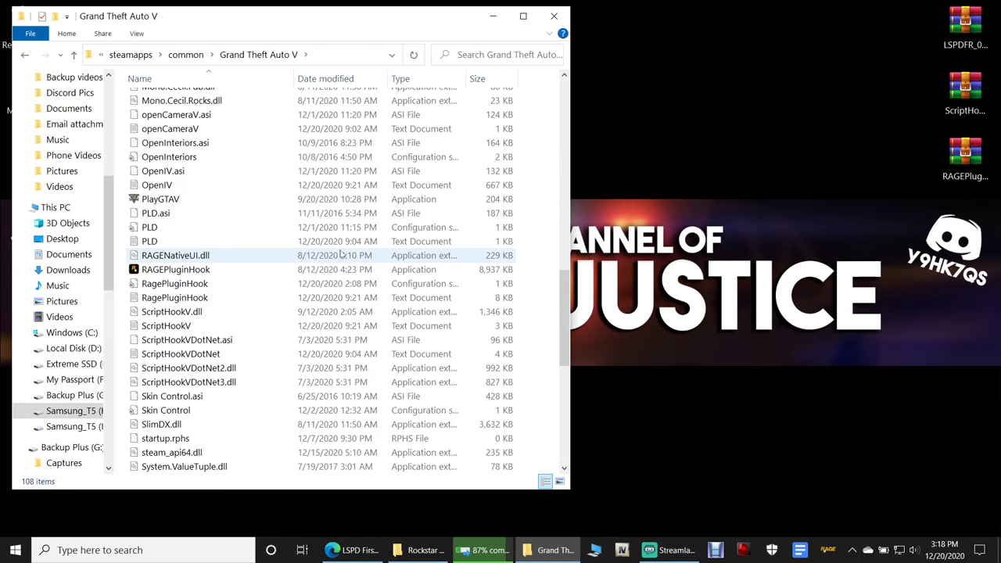
pyautogui.scroll(6, 341, 254)
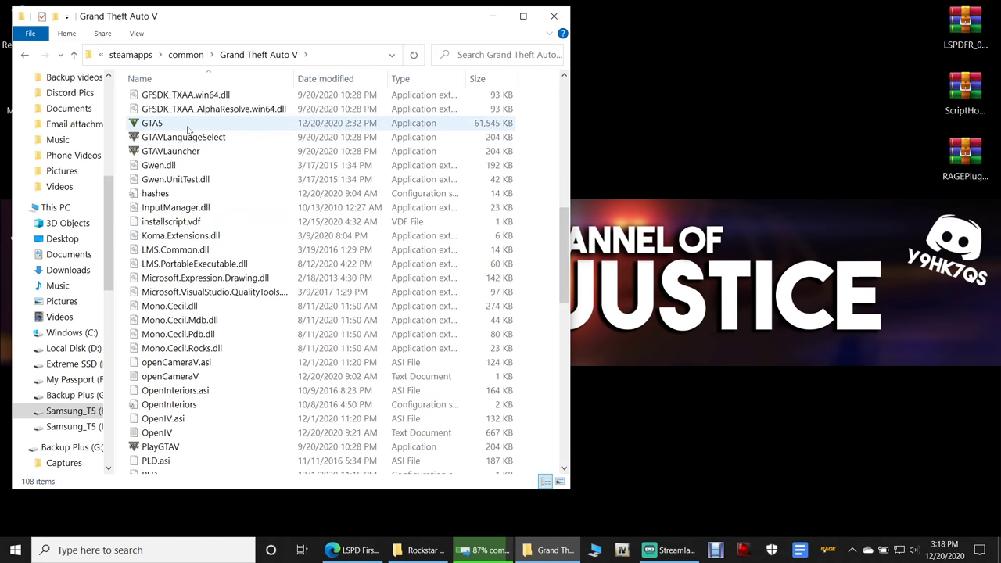
pyautogui.scroll(12, 352, 117)
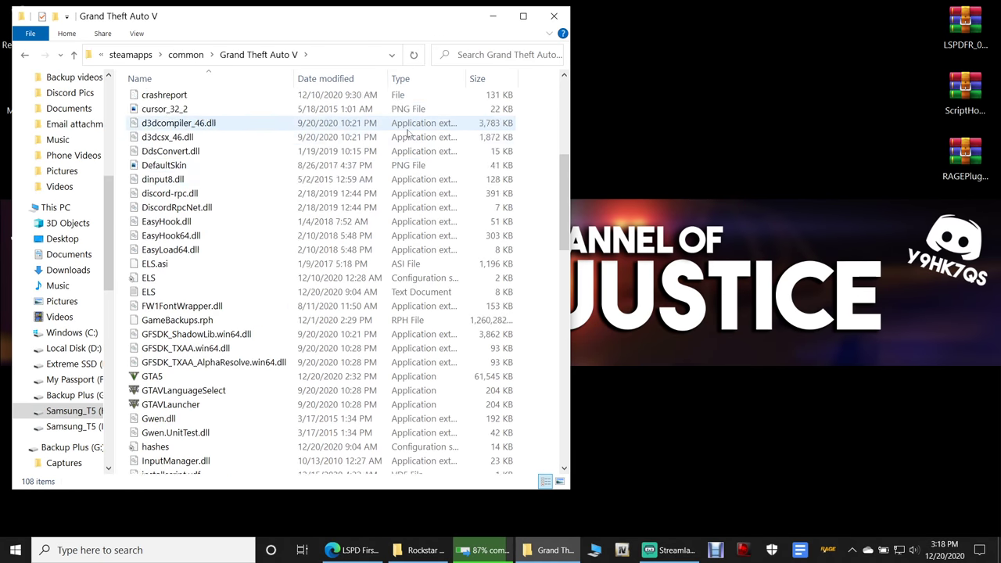
# Step: Open the Grand Theft Auto V - Copy folder and check the file details of its GTA5 application
pyautogui.click(24, 54)
pyautogui.doubleClick(202, 113)
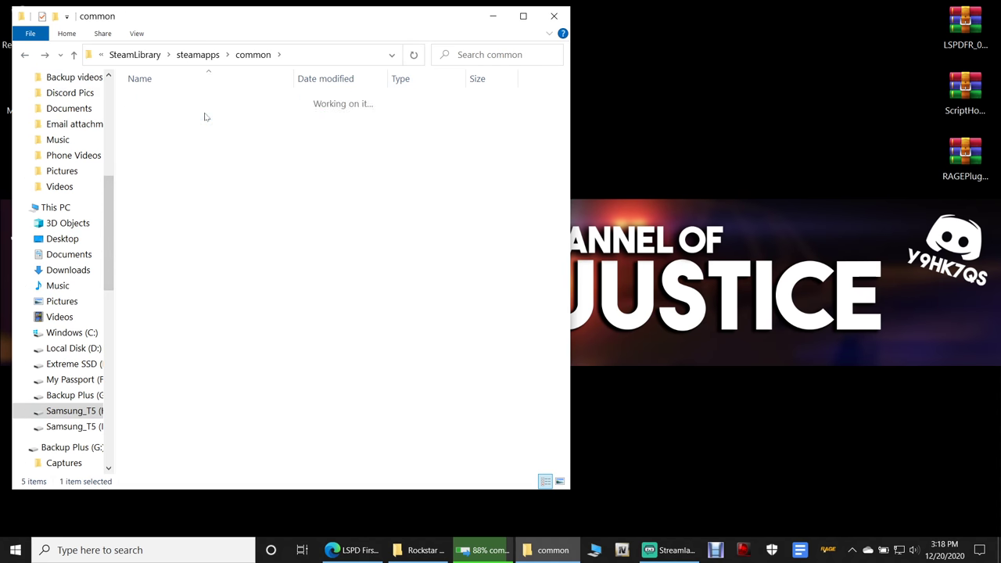
pyautogui.scroll(-3, 401, 213)
pyautogui.scroll(-6, 399, 213)
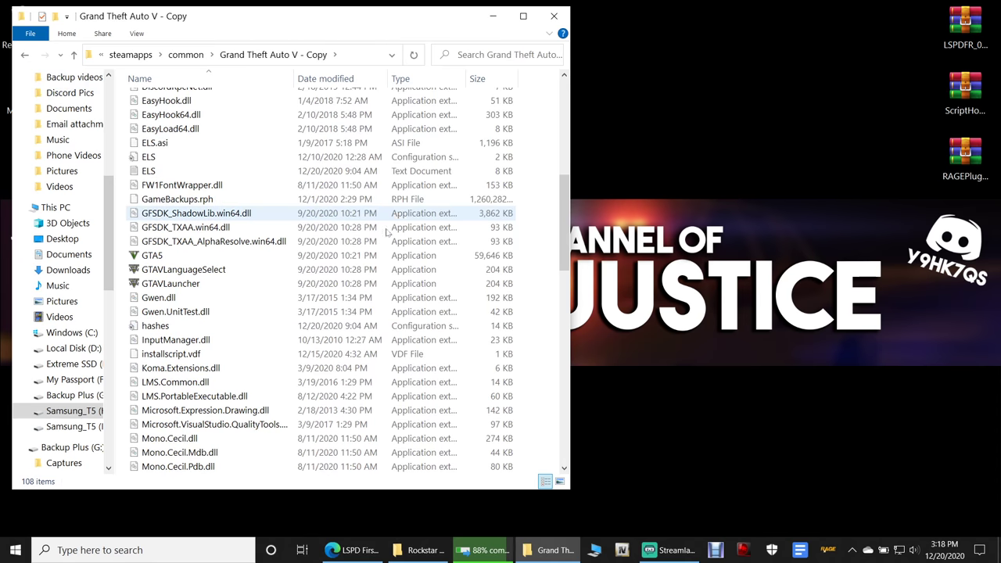
pyautogui.moveTo(178, 254)
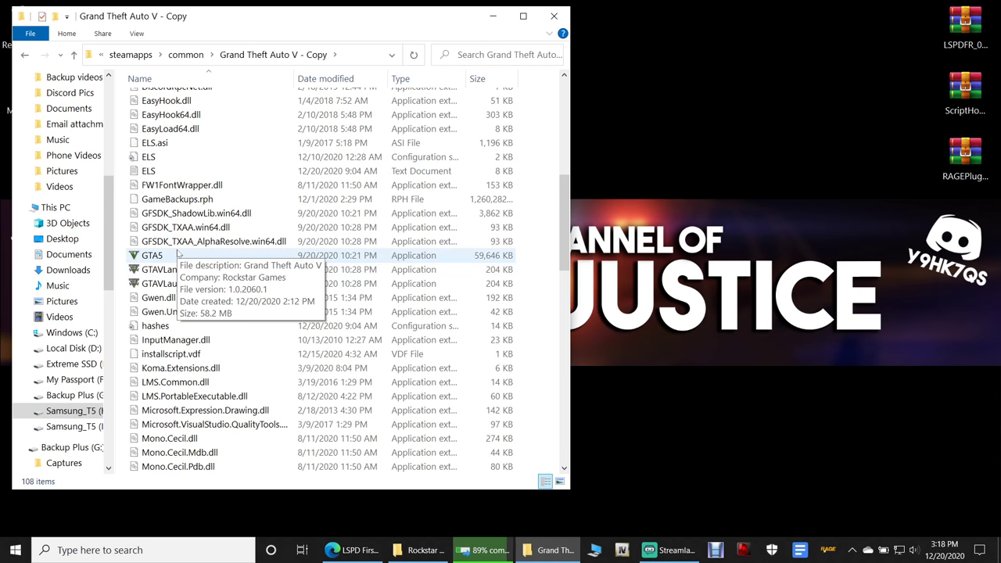
pyautogui.scroll(4, 560, 173)
pyautogui.scroll(5, 560, 173)
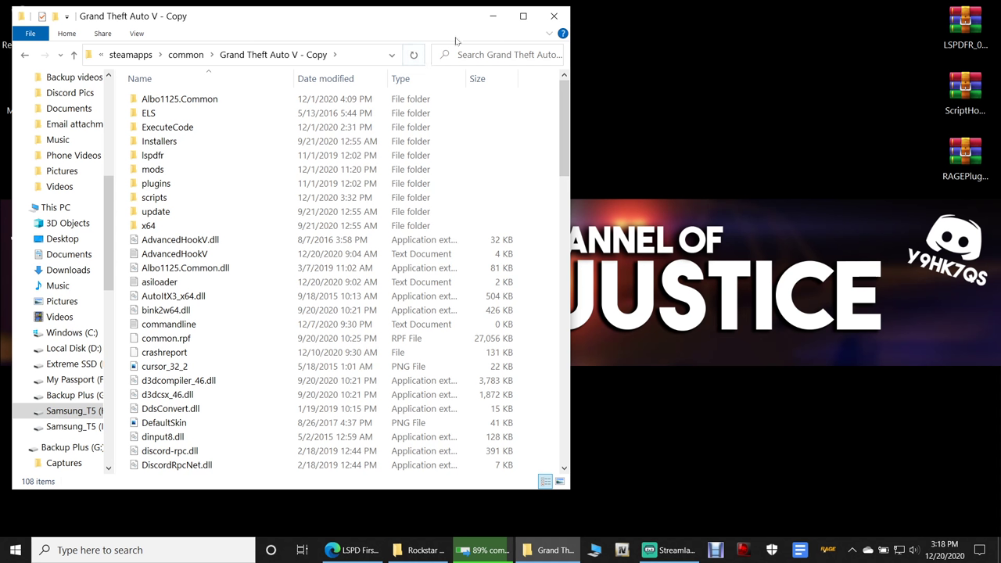
# Step: Open the GTAV folder under Rockstar Games on drive Samsung_T5 (I:) and look through its files for the GTA5 application
pyautogui.click(493, 16)
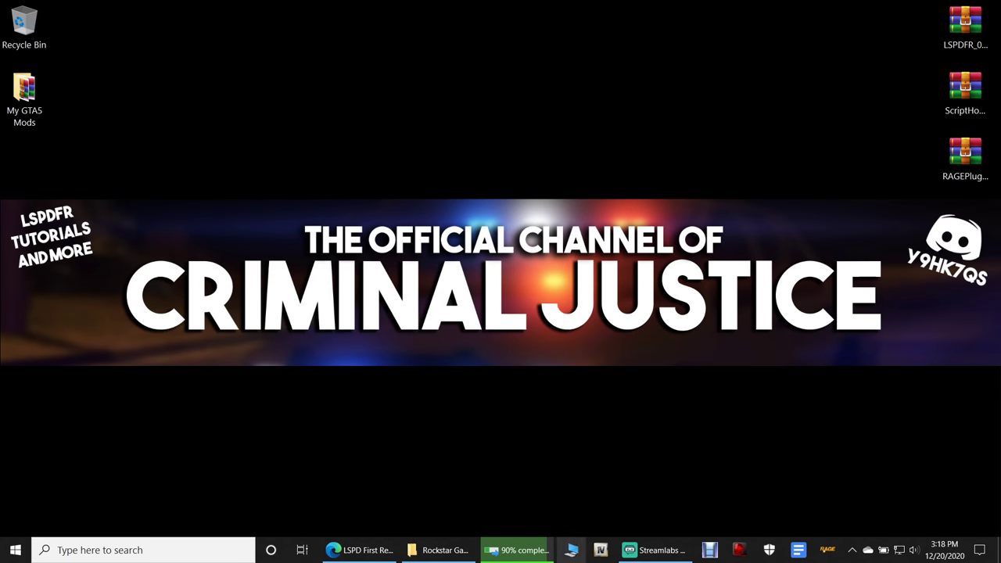
pyautogui.click(572, 550)
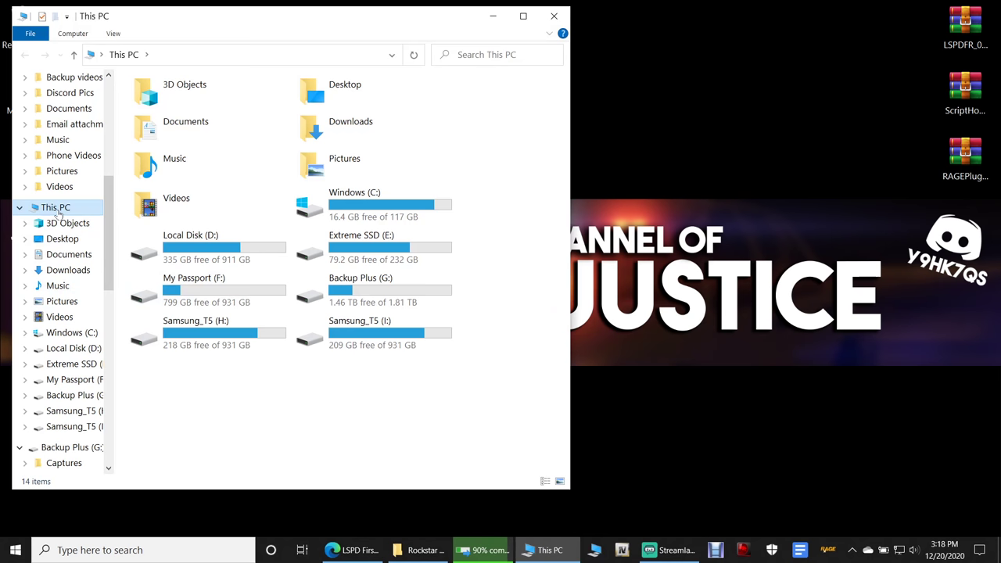
pyautogui.doubleClick(406, 332)
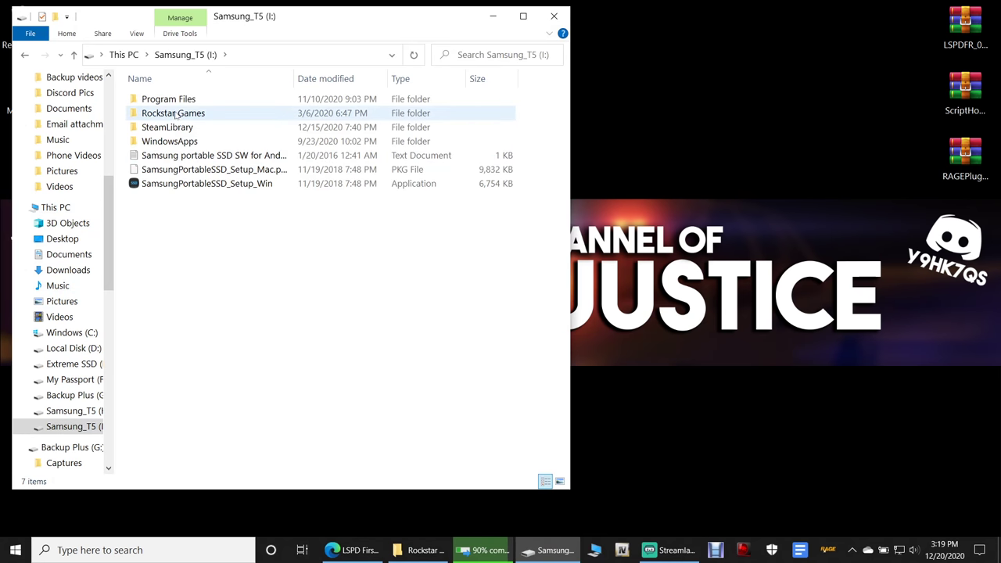
pyautogui.doubleClick(176, 115)
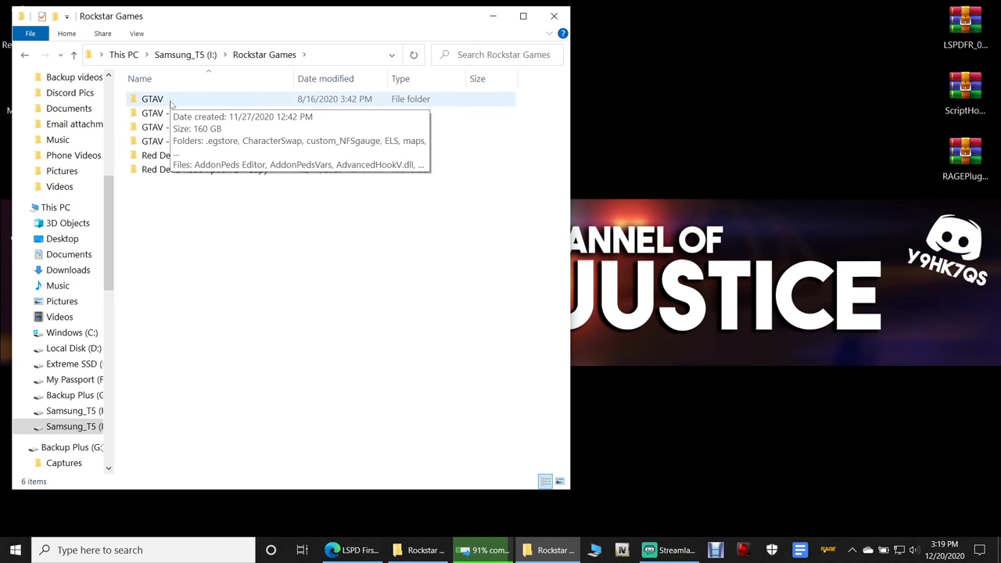
pyautogui.doubleClick(152, 100)
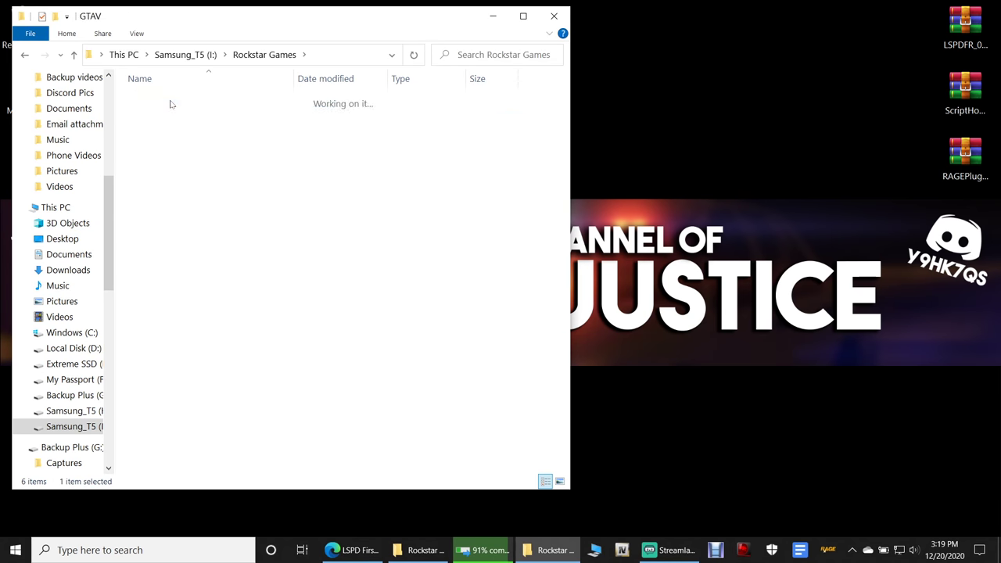
pyautogui.click(25, 55)
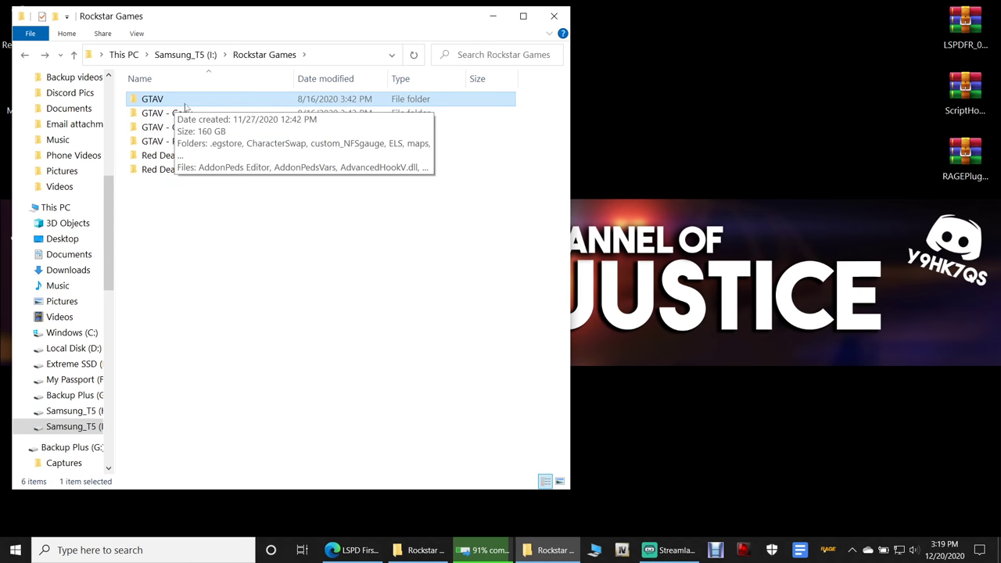
pyautogui.doubleClick(185, 103)
pyautogui.scroll(-9, 218, 242)
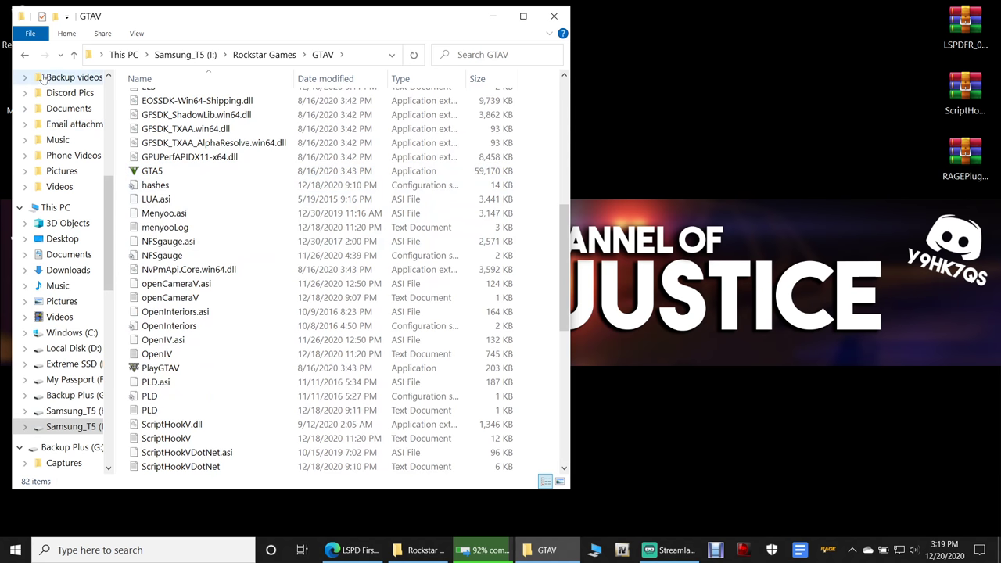
# Step: Return to the Rockstar Games folder and try to duplicate the GTAV folder there by copying and pasting it
pyautogui.click(26, 55)
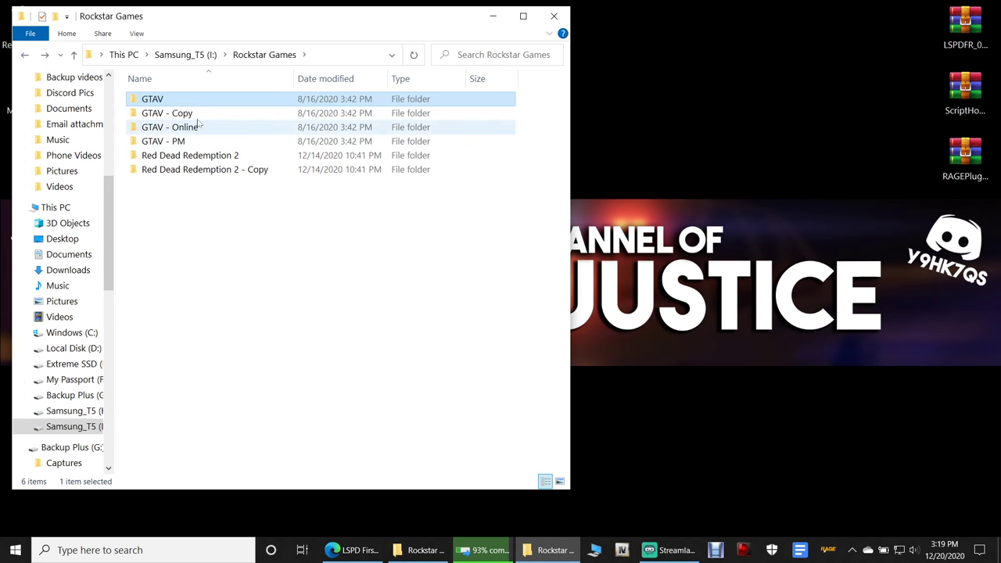
pyautogui.rightClick(155, 106)
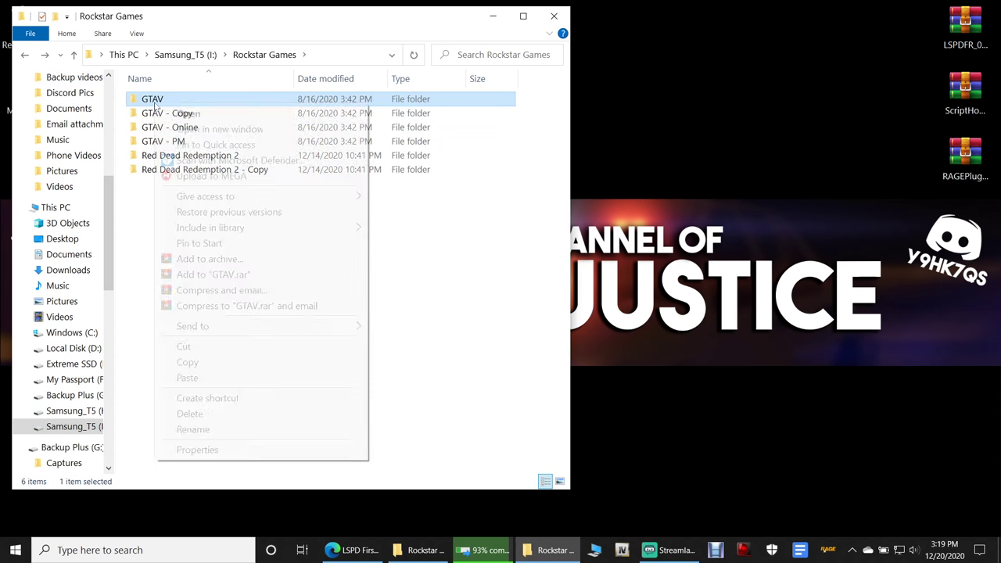
pyautogui.click(188, 362)
pyautogui.click(241, 261)
pyautogui.rightClick(201, 313)
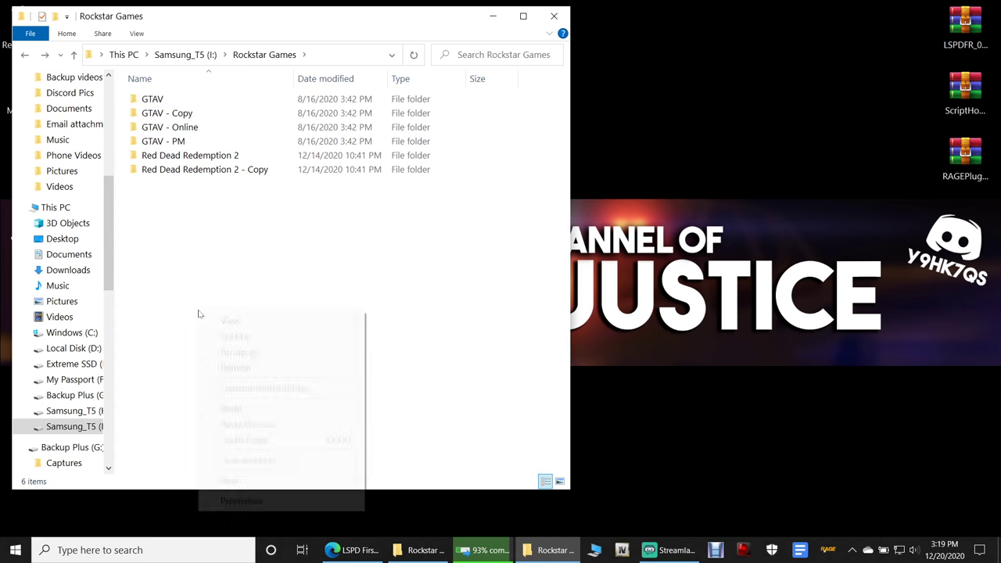
pyautogui.click(287, 246)
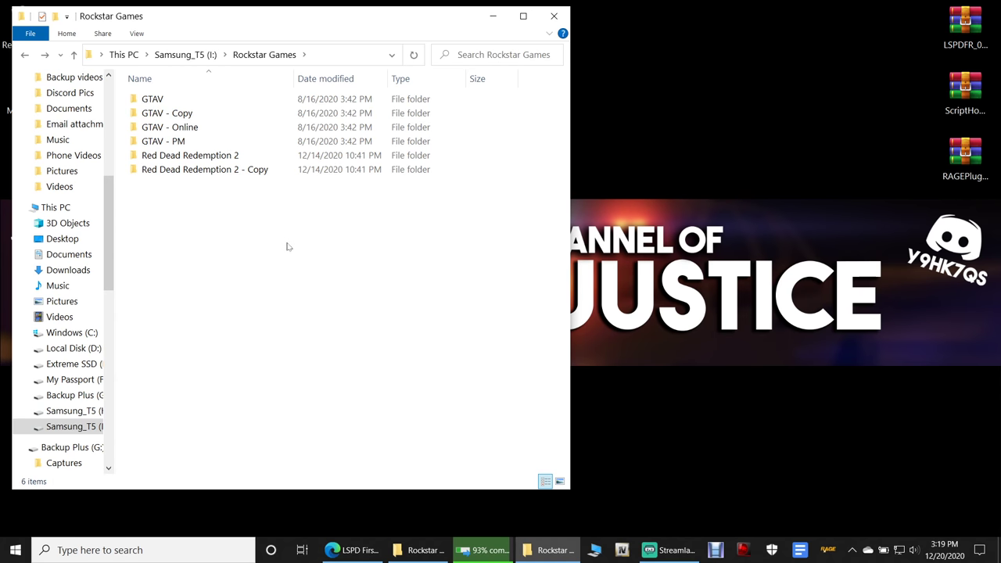
# Step: Open the GTAV - Copy folder, check the file details of its GTA5 application, and close the window
pyautogui.doubleClick(176, 114)
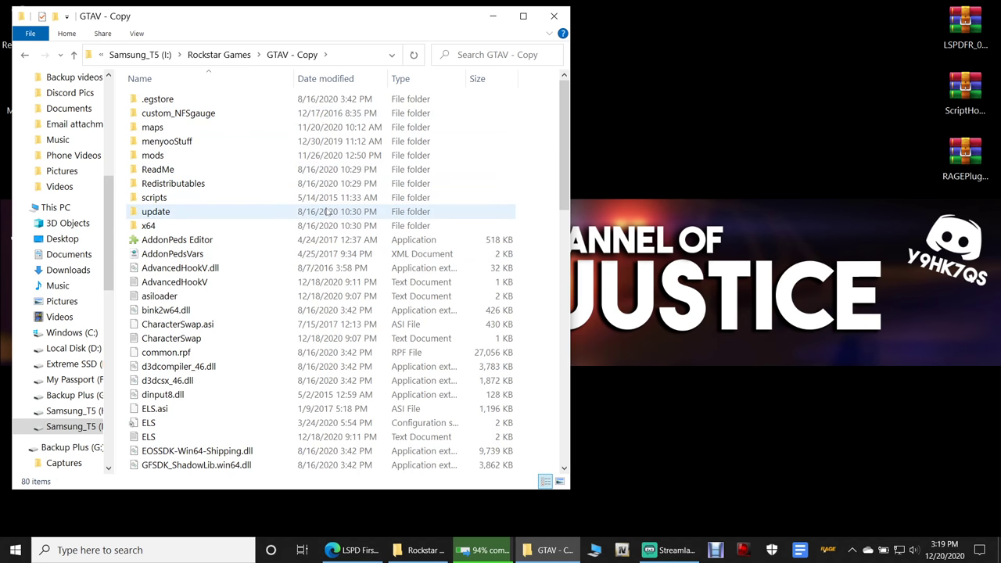
pyautogui.scroll(-6, 329, 213)
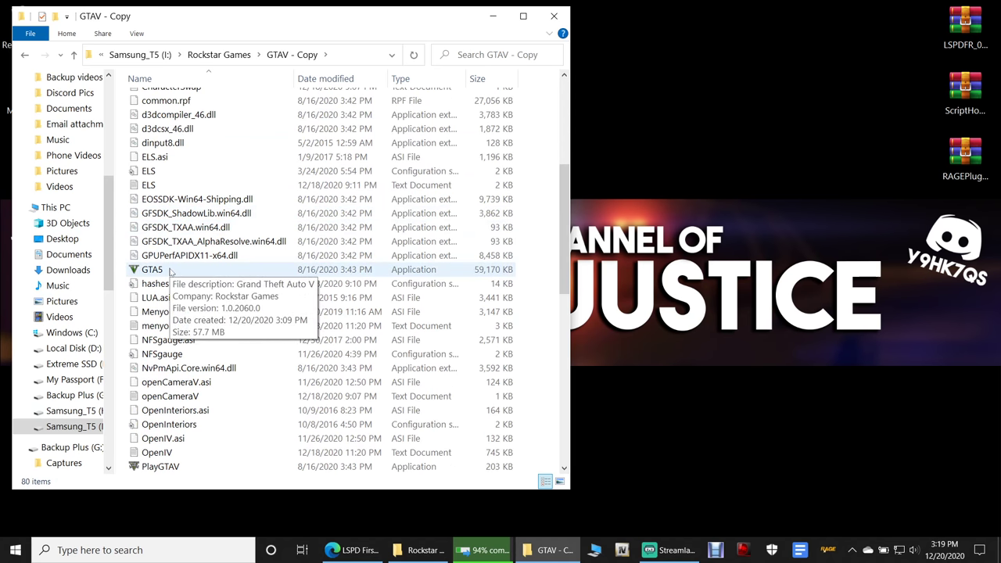
pyautogui.click(413, 55)
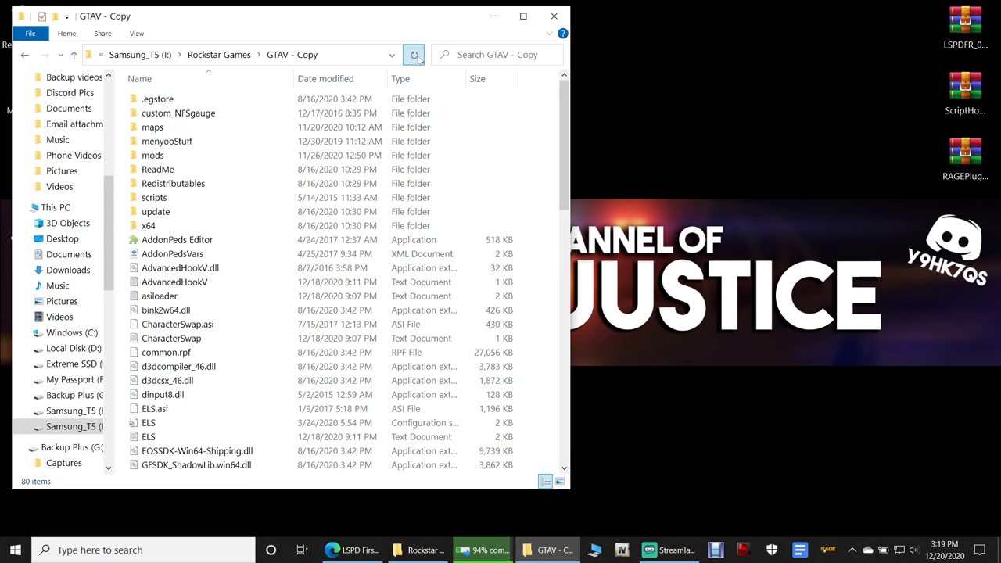
pyautogui.click(26, 57)
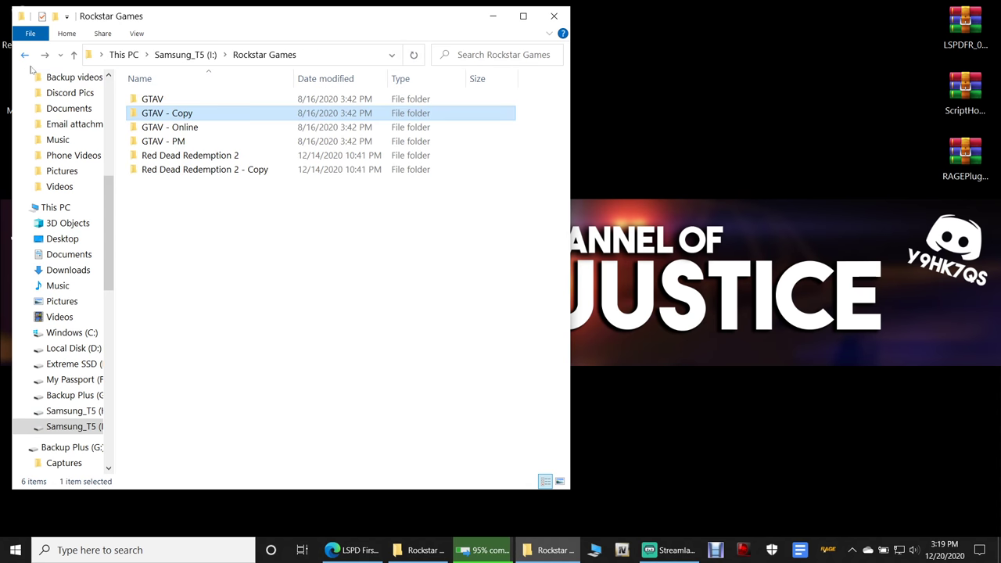
pyautogui.click(441, 253)
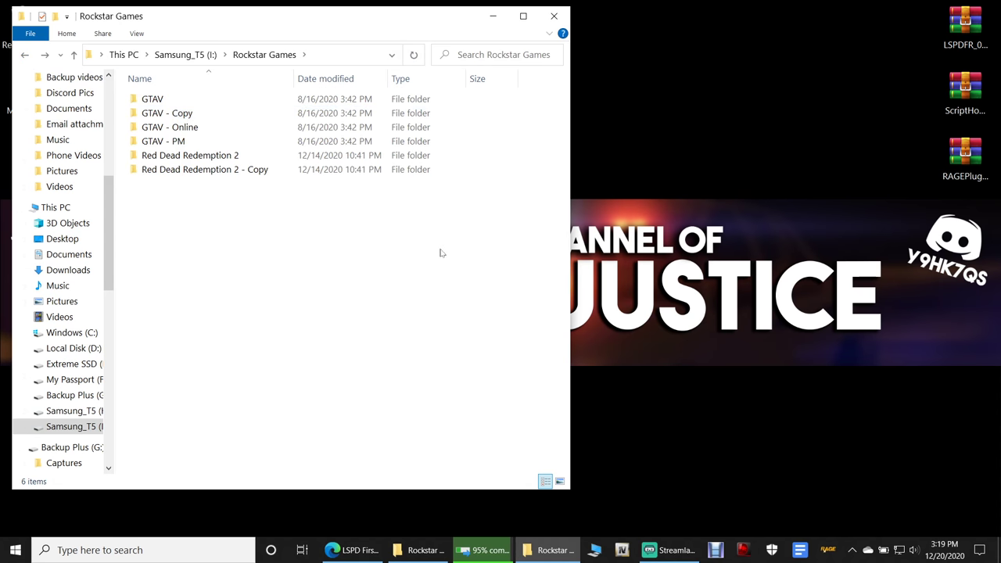
pyautogui.click(553, 17)
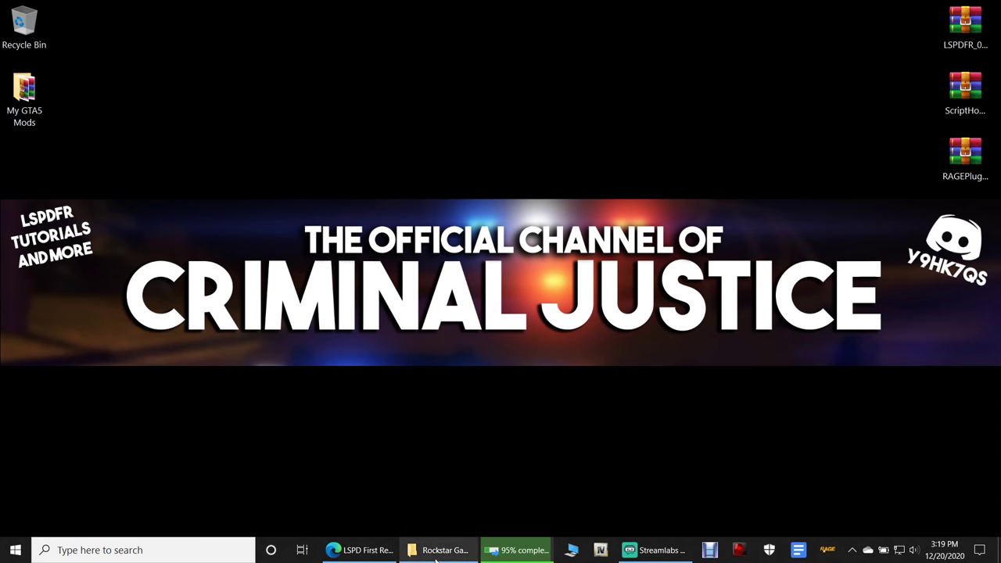
# Step: Check the progress of the running folder copy in the other Rockstar Games window, leaving both windows minimized
pyautogui.moveTo(432, 548)
pyautogui.click(428, 524)
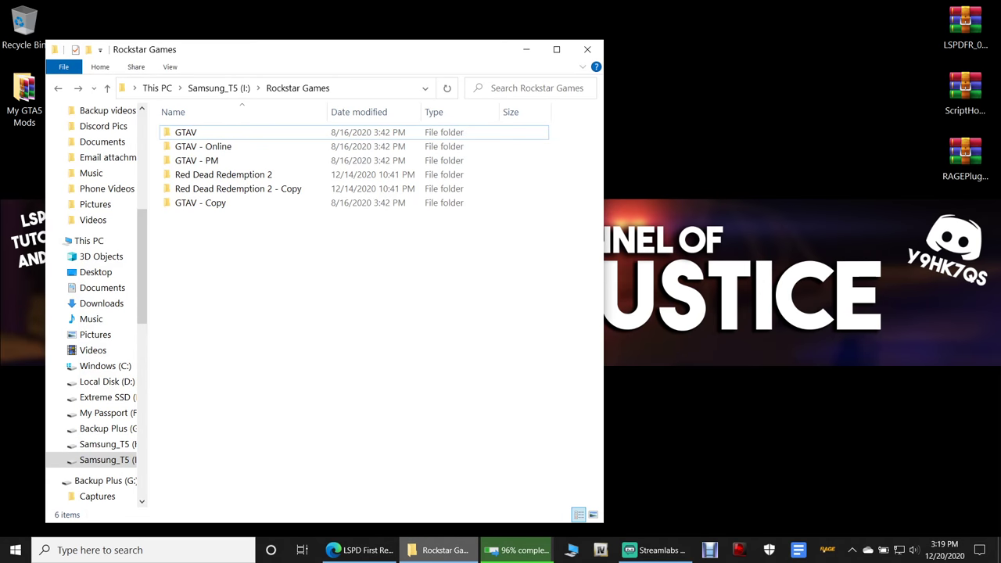
pyautogui.click(523, 554)
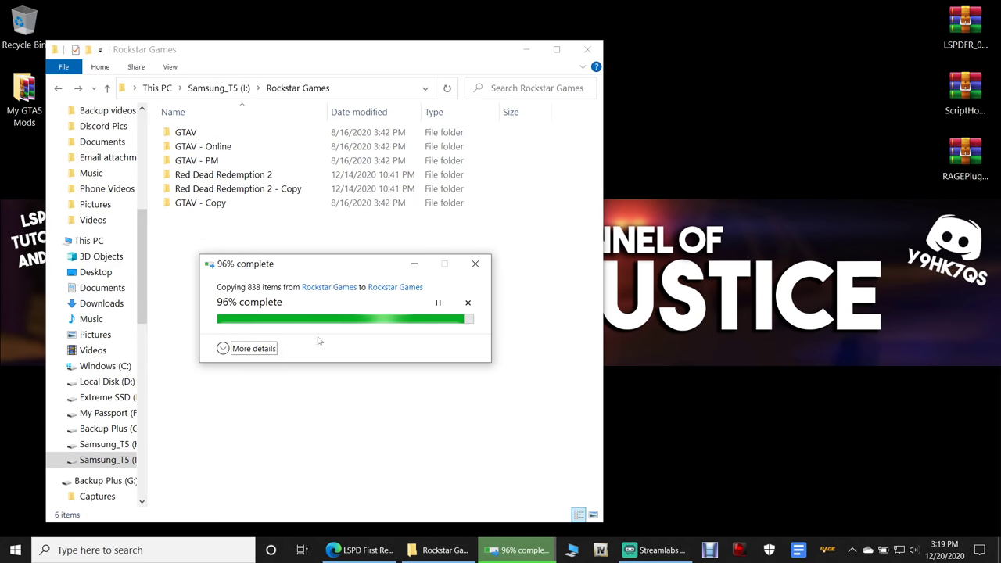
pyautogui.click(415, 263)
pyautogui.click(526, 49)
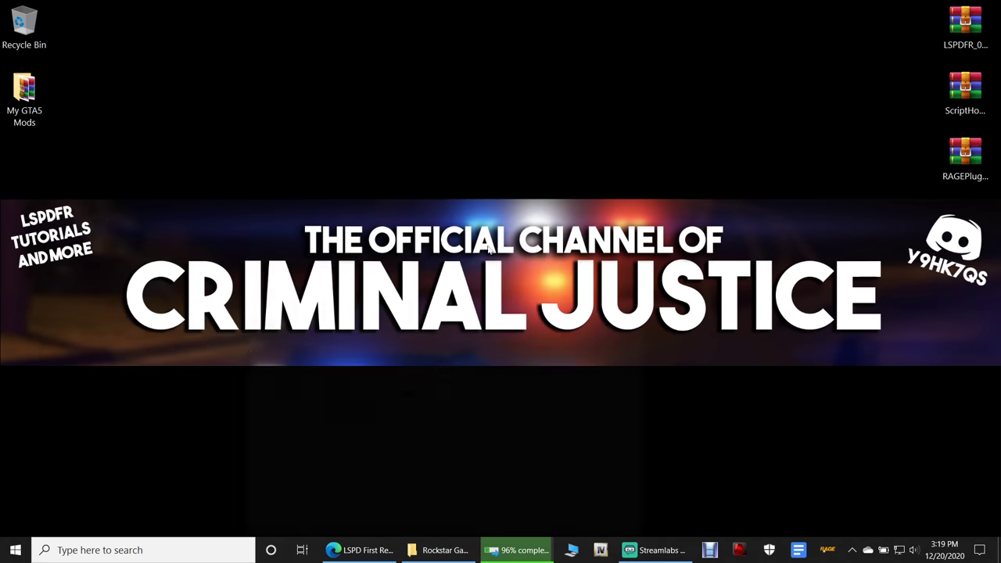
# Step: Switch to the Epic Games Launcher and open the options for Grand Theft Auto V in the game library
pyautogui.click(118, 550)
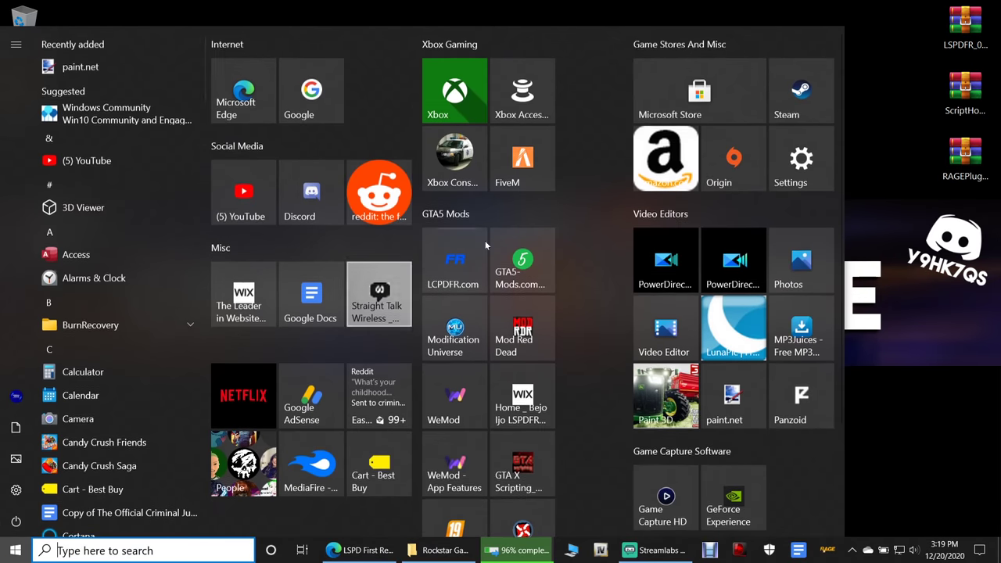
pyautogui.scroll(-2, 675, 444)
pyautogui.click(665, 458)
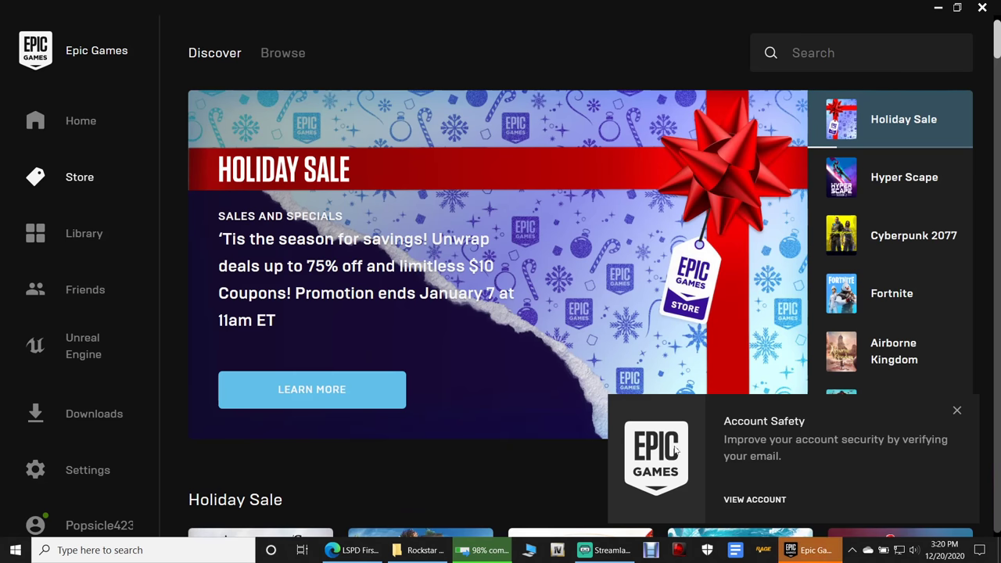
pyautogui.click(92, 238)
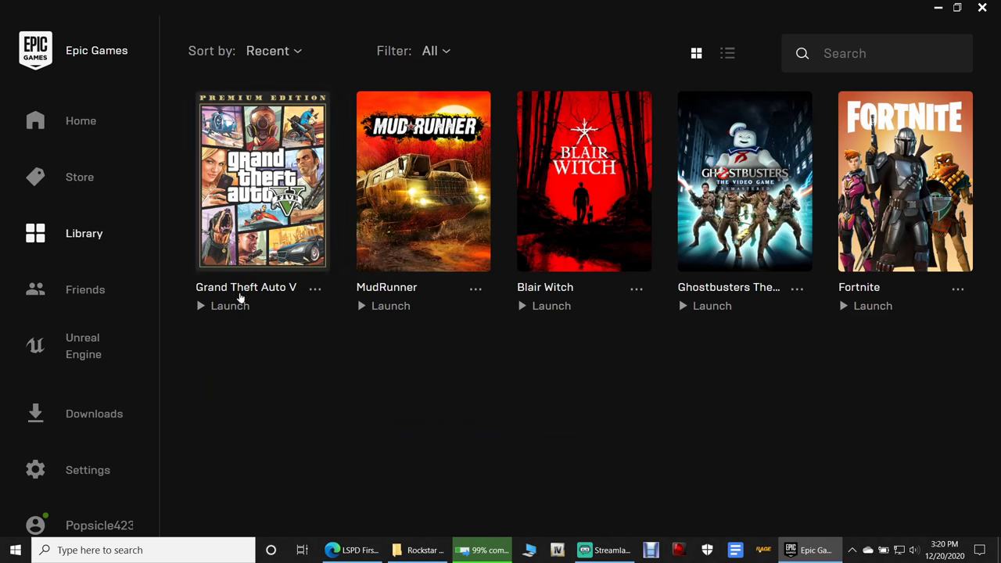
pyautogui.click(313, 289)
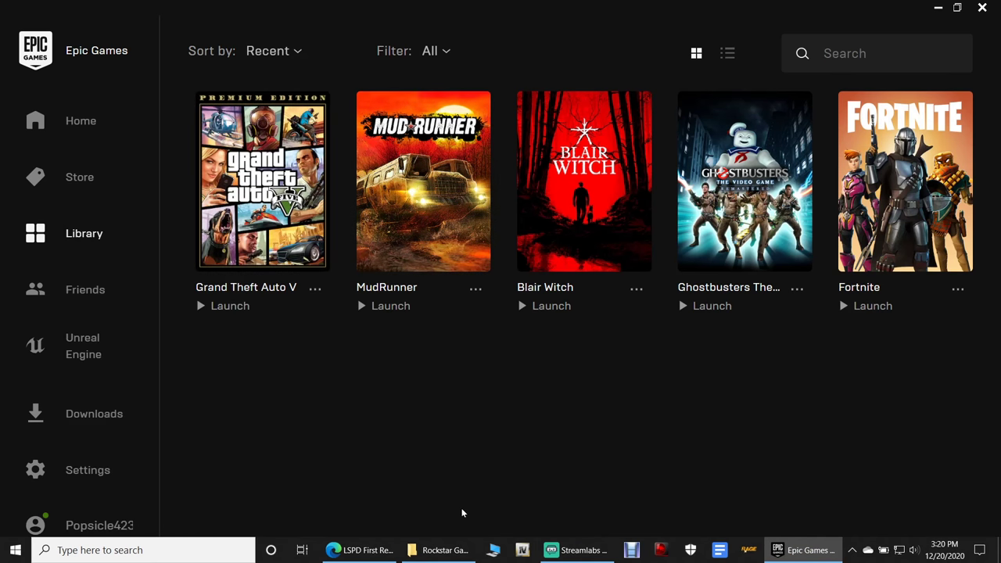
# Step: Switch to File Explorer to refresh the Rockstar Games folder, check the GTAV folder's details, and close the window
pyautogui.click(445, 550)
pyautogui.press('F5')
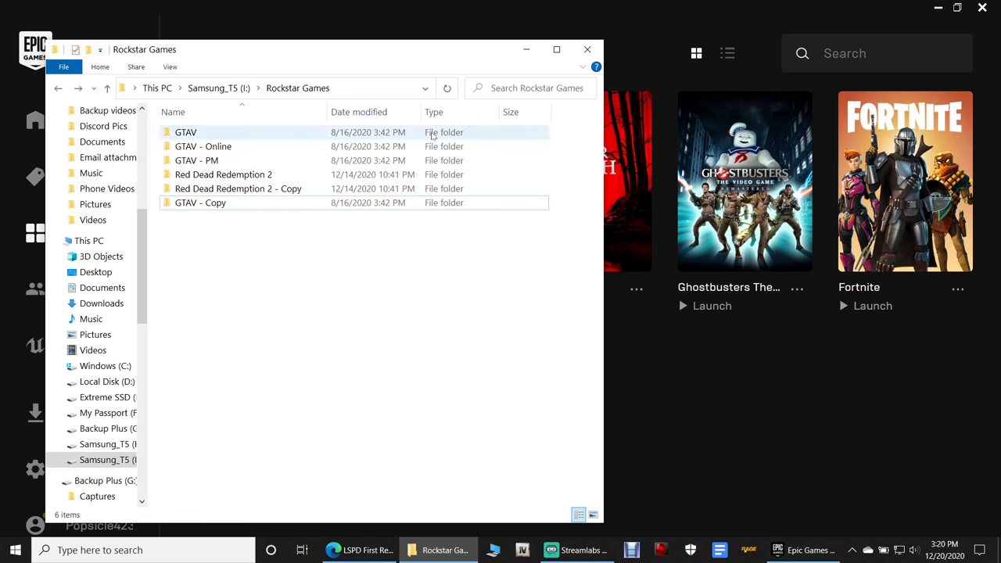
pyautogui.click(230, 133)
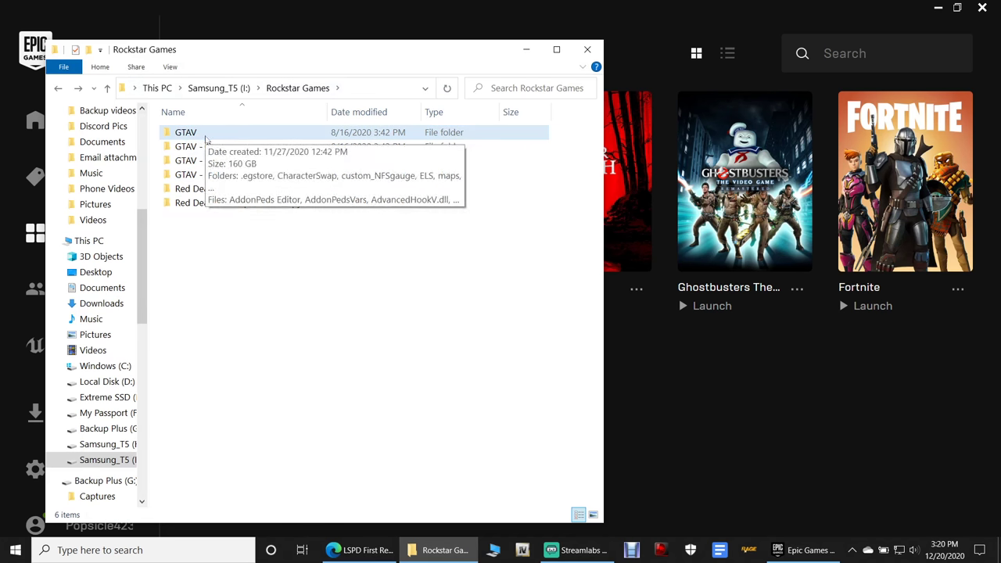
pyautogui.click(298, 312)
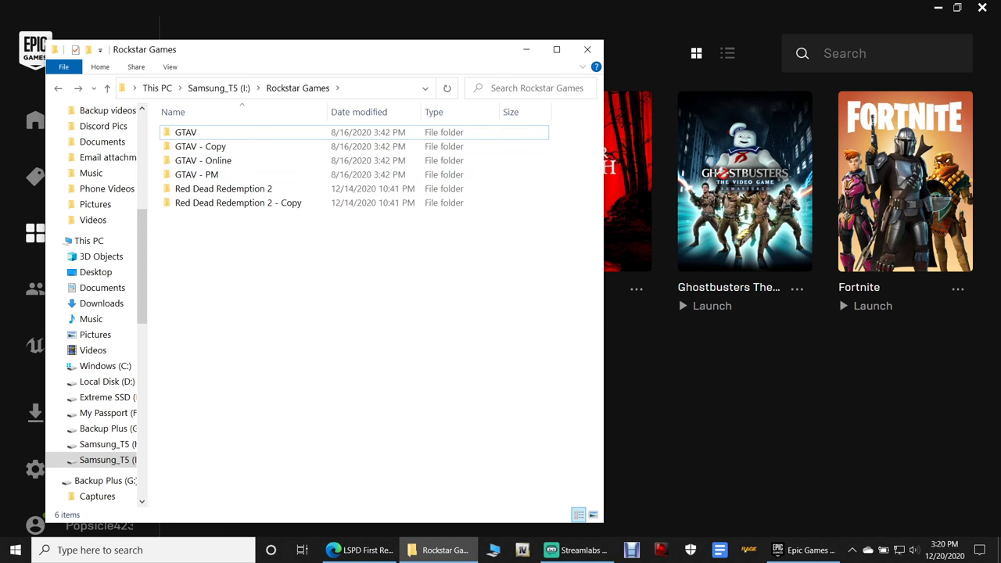
pyautogui.click(588, 49)
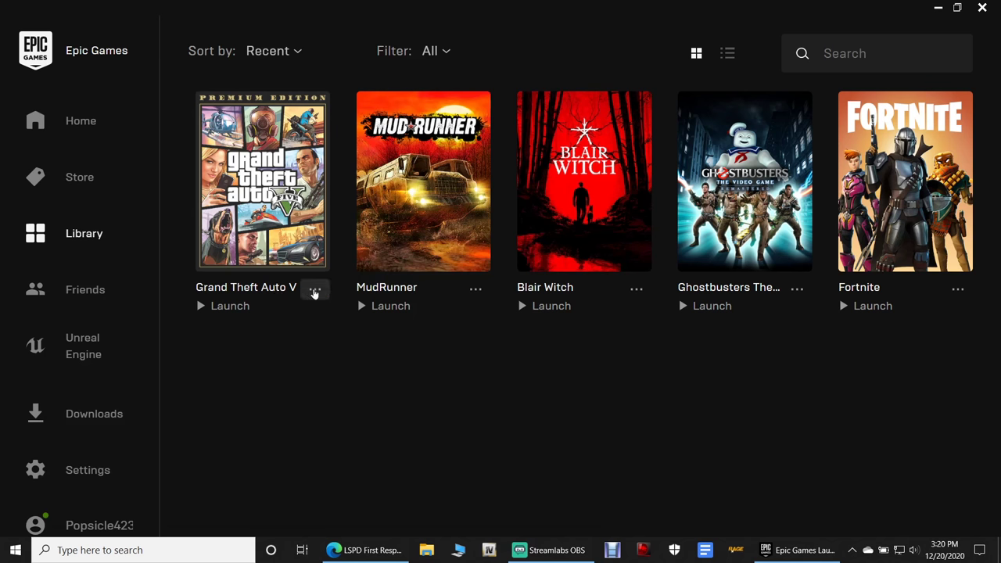
# Step: Start verifying Grand Theft Auto V's files in the Epic Games library, then minimize the launcher and place it first among the open programs
pyautogui.click(315, 289)
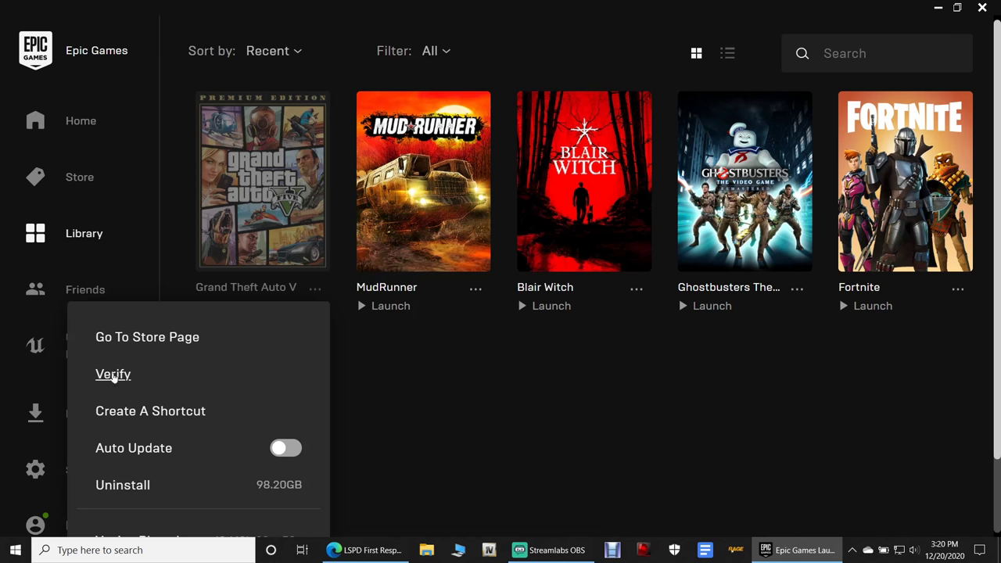
pyautogui.click(114, 375)
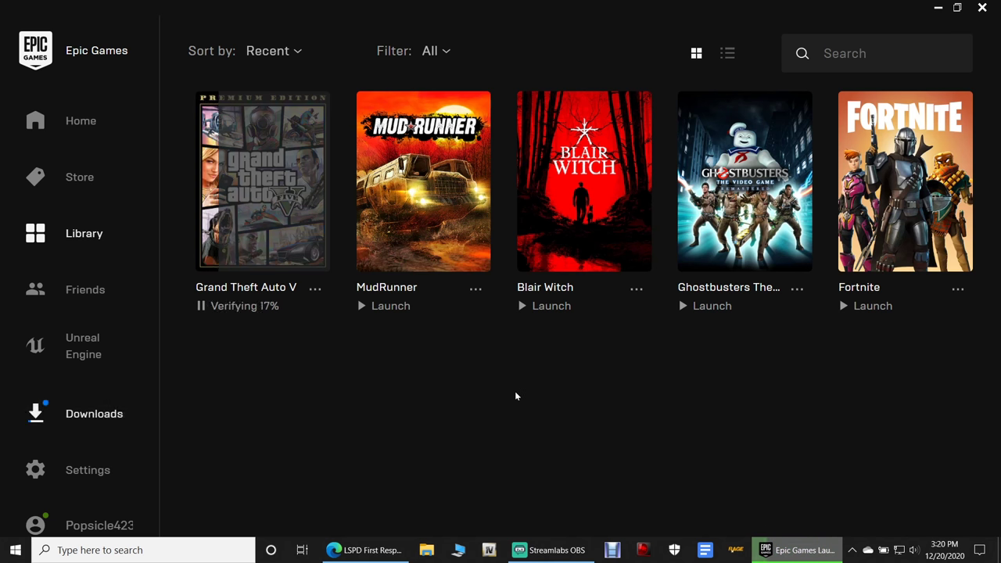
pyautogui.click(939, 8)
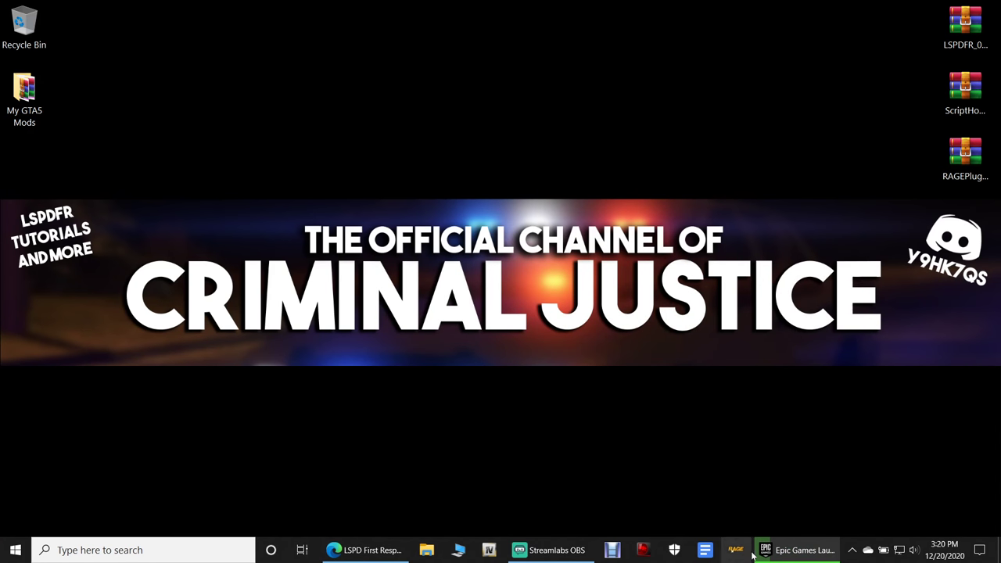
pyautogui.moveTo(798, 550); pyautogui.dragTo(366, 550)
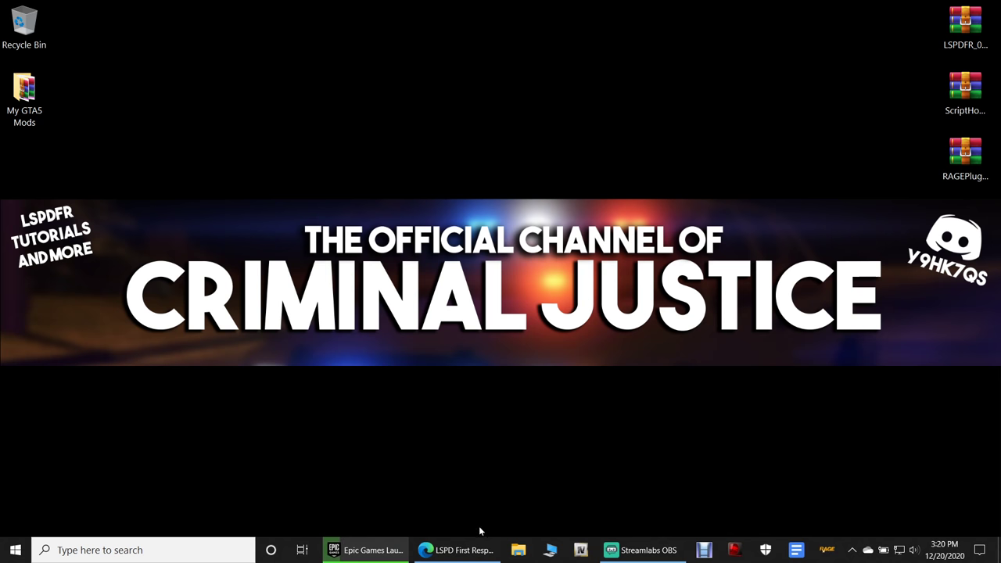
# Step: Switch to Microsoft Edge and read the antivirus notice on the LSPD First Response 0.4.8 (Build 7659) download page
pyautogui.click(479, 553)
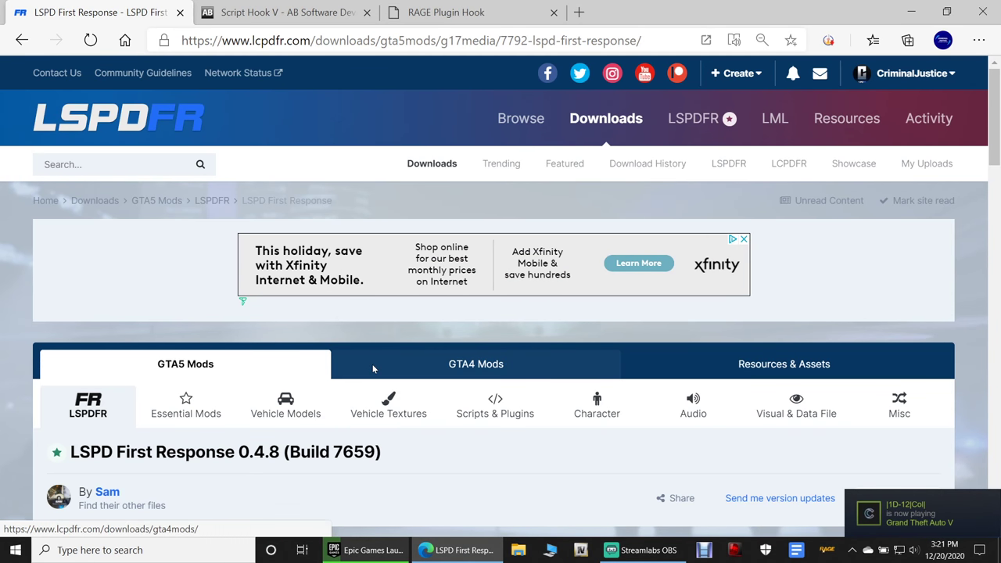
pyautogui.scroll(-4, 373, 369)
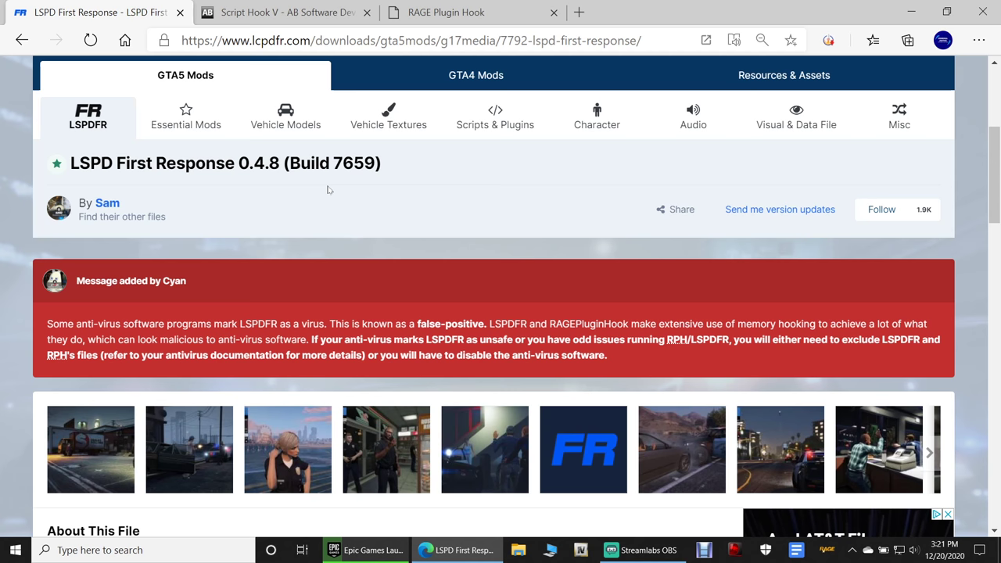
pyautogui.scroll(-2, 332, 196)
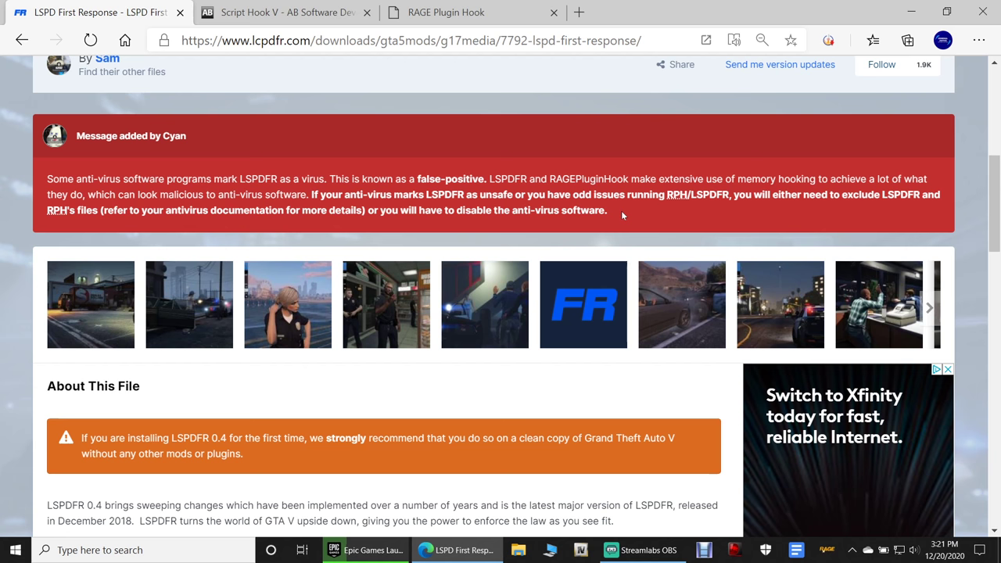
# Step: Review the LSPDFR 0.4.8 (Build 7659) release notes, accept the download terms, and download LSPDFR_048_7659_Manual_Install.zip
pyautogui.scroll(-3, 623, 214)
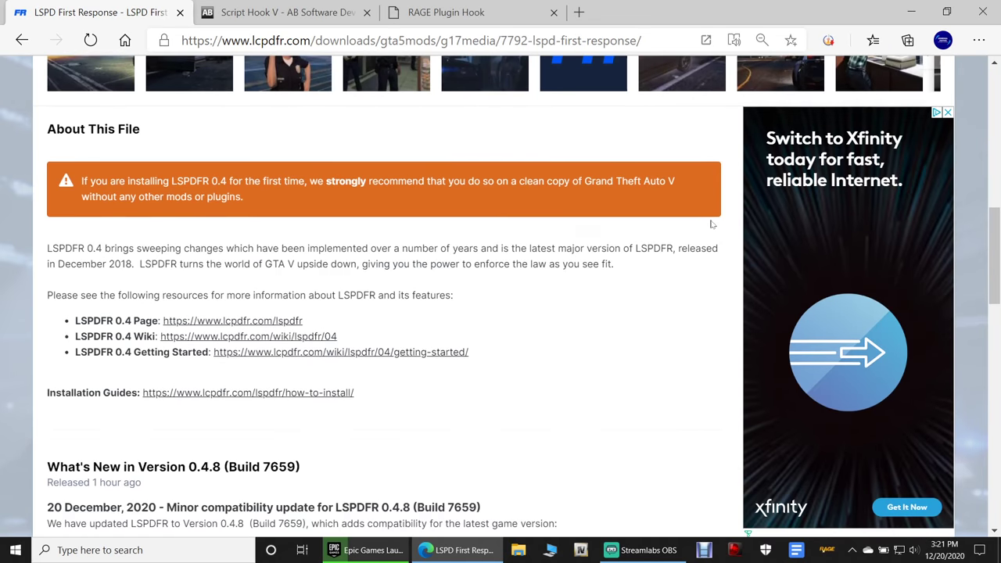
pyautogui.scroll(-3, 712, 223)
pyautogui.scroll(-2, 713, 222)
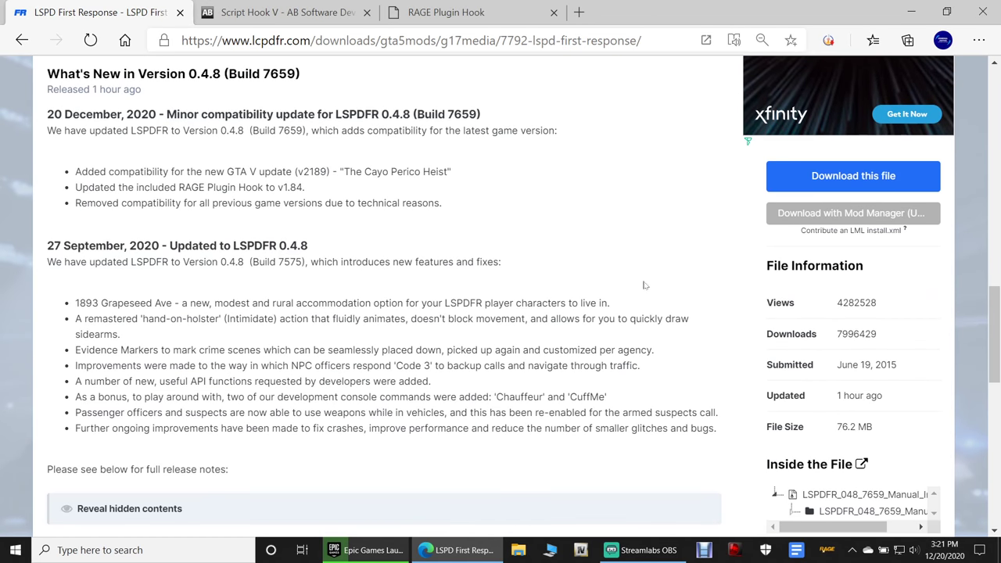
pyautogui.click(854, 176)
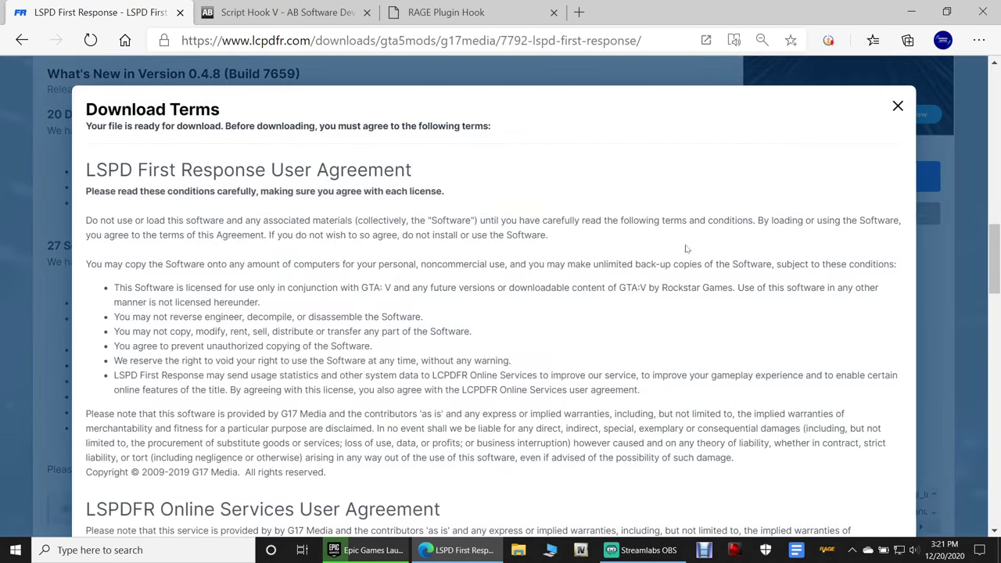
pyautogui.scroll(-20, 686, 249)
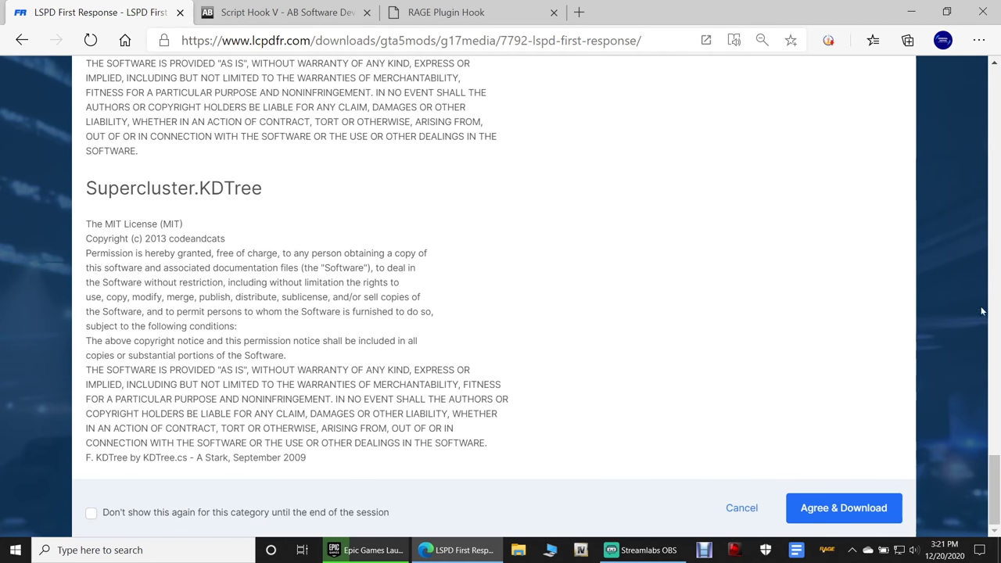
pyautogui.click(838, 505)
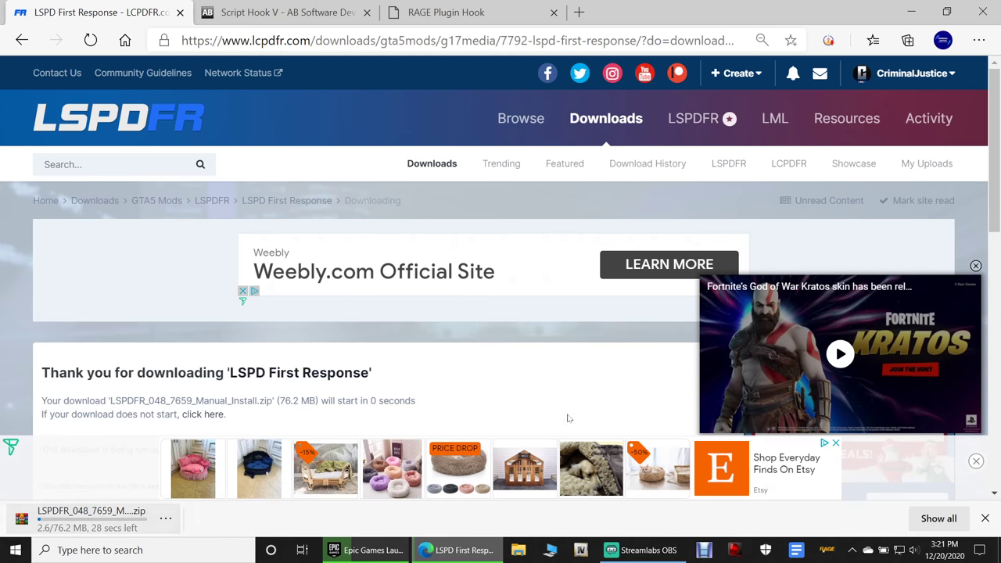
# Step: Switch to the AB Software Development site and open the Script Hook V page from its GTA V section
pyautogui.click(304, 19)
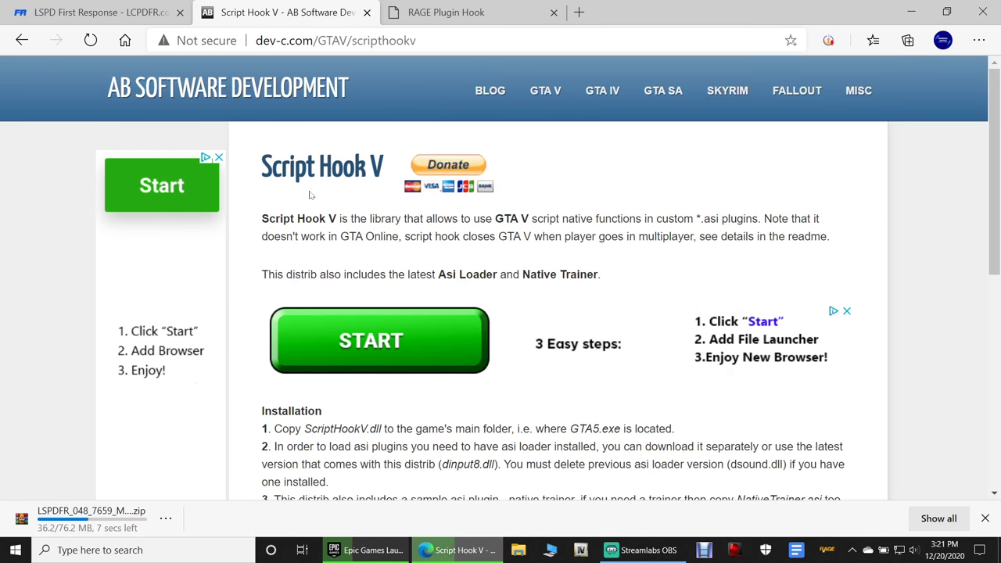
pyautogui.click(545, 90)
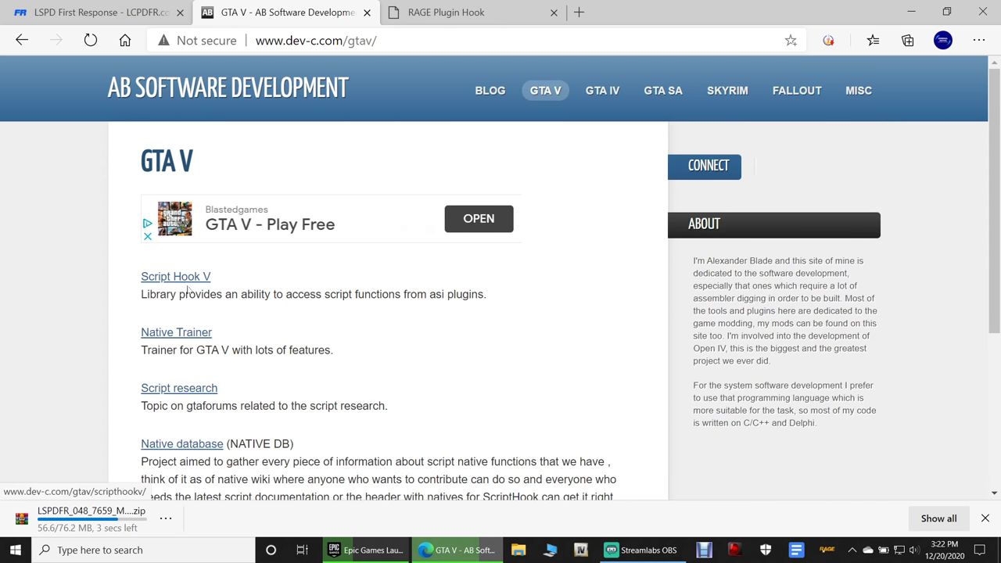
pyautogui.click(190, 279)
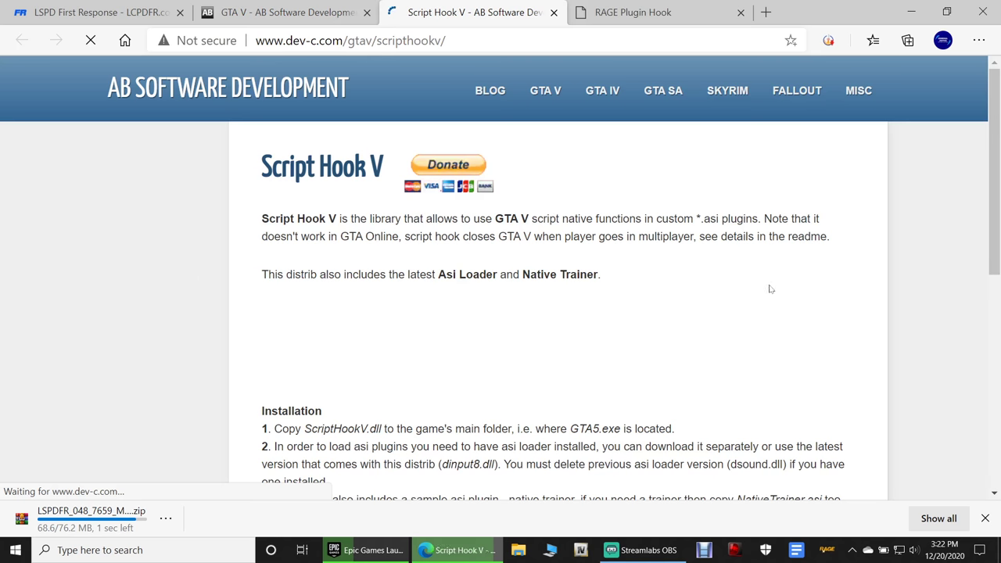
# Step: Check the supported game patches for Script Hook V, download ScriptHookV_1.0.2189.0.zip, and close its page
pyautogui.scroll(-5, 770, 290)
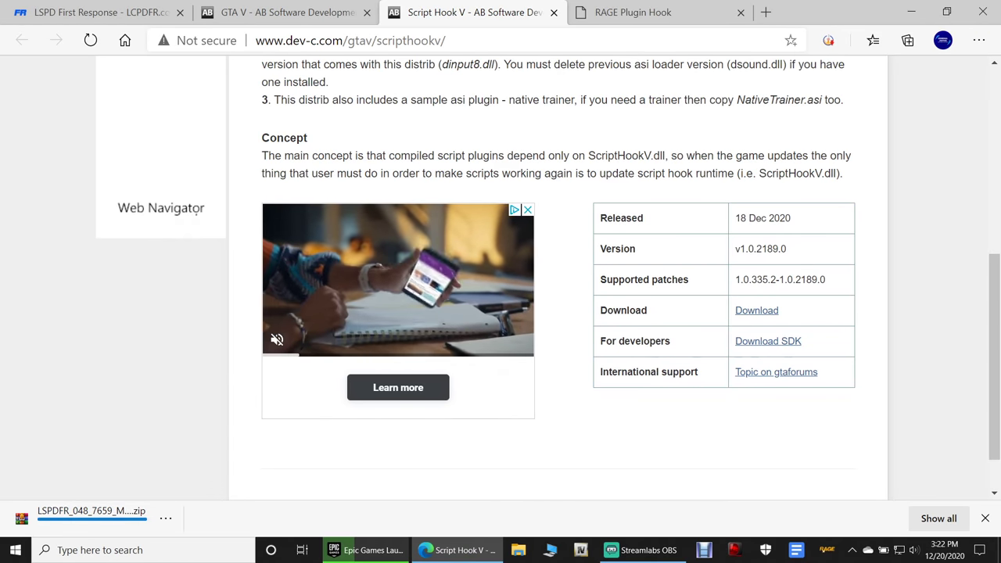
pyautogui.doubleClick(623, 311)
pyautogui.click(738, 320)
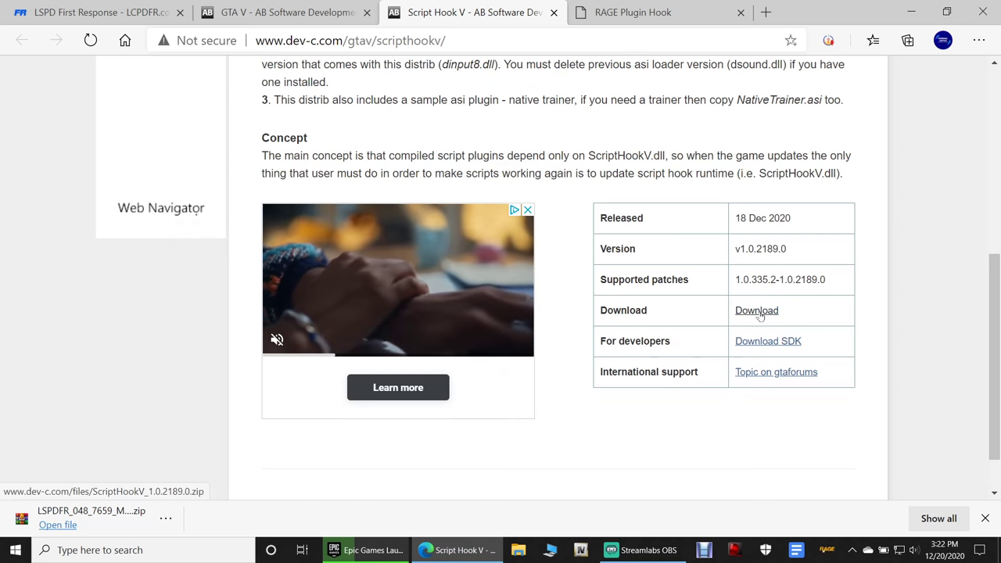
pyautogui.moveTo(828, 280); pyautogui.dragTo(792, 281)
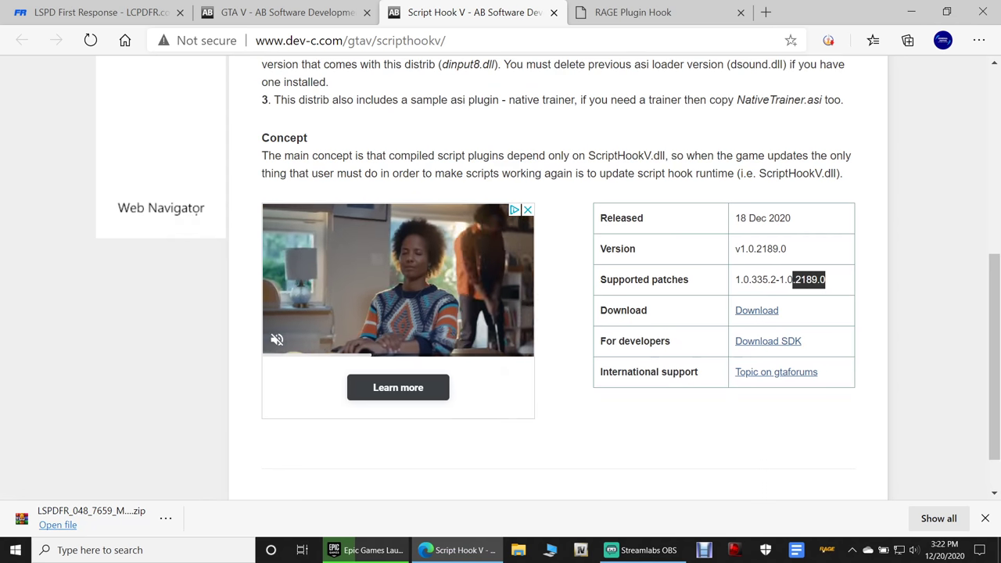
pyautogui.click(818, 306)
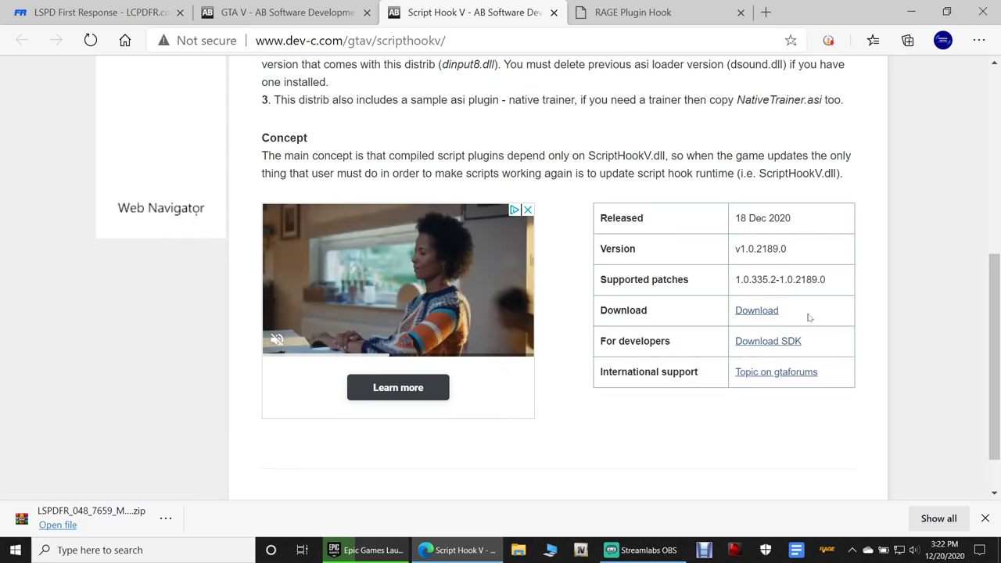
pyautogui.click(759, 313)
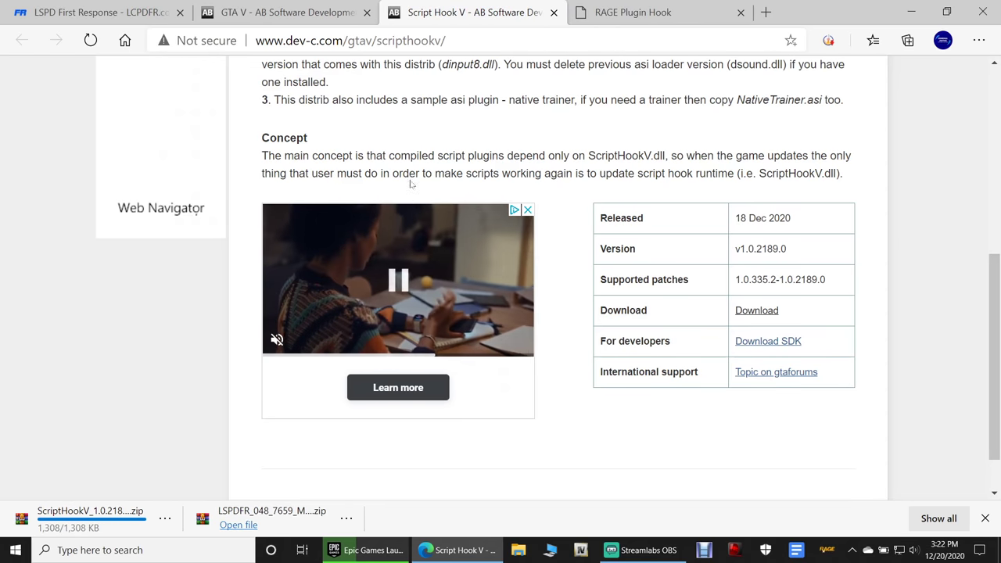
pyautogui.click(553, 12)
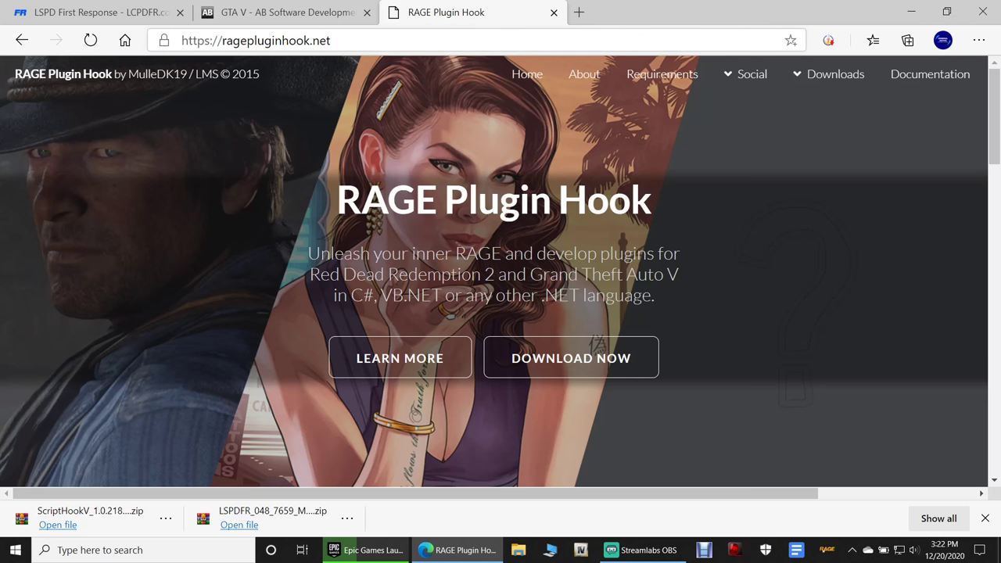
# Step: Open the RAGE Plugin Hook downloads page and choose Grand Theft Auto V (Legacy) as the game
pyautogui.scroll(-1, 627, 335)
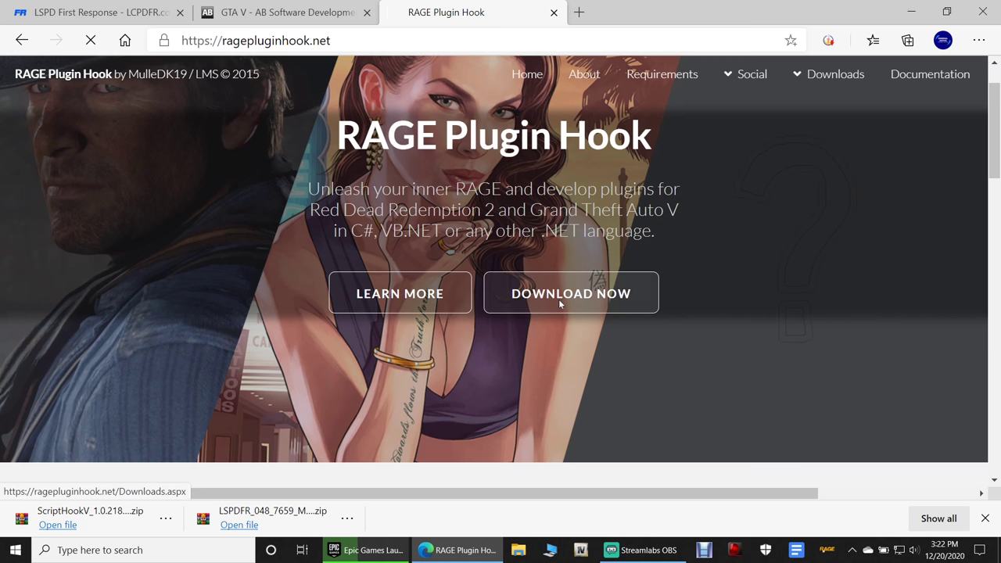
pyautogui.click(560, 303)
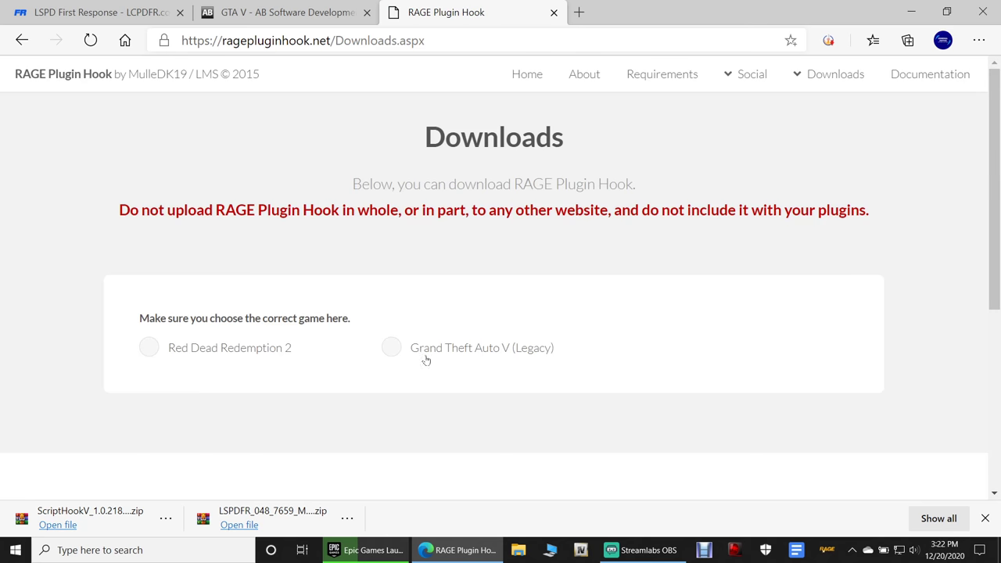
pyautogui.click(391, 349)
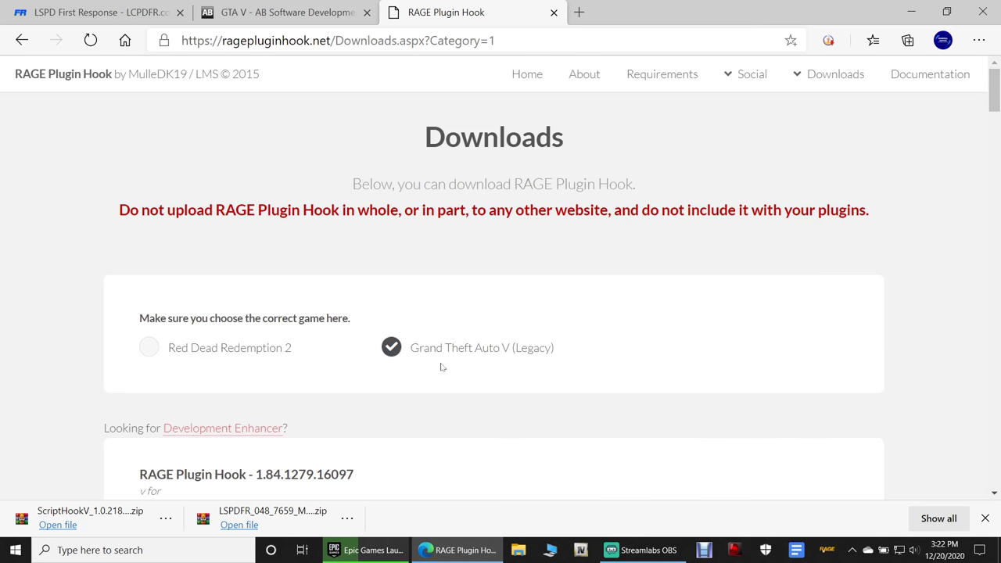
# Step: Compare the listed RAGE Plugin Hook releases, download version 1.84.1279.16097, and close the browser
pyautogui.scroll(-10, 442, 368)
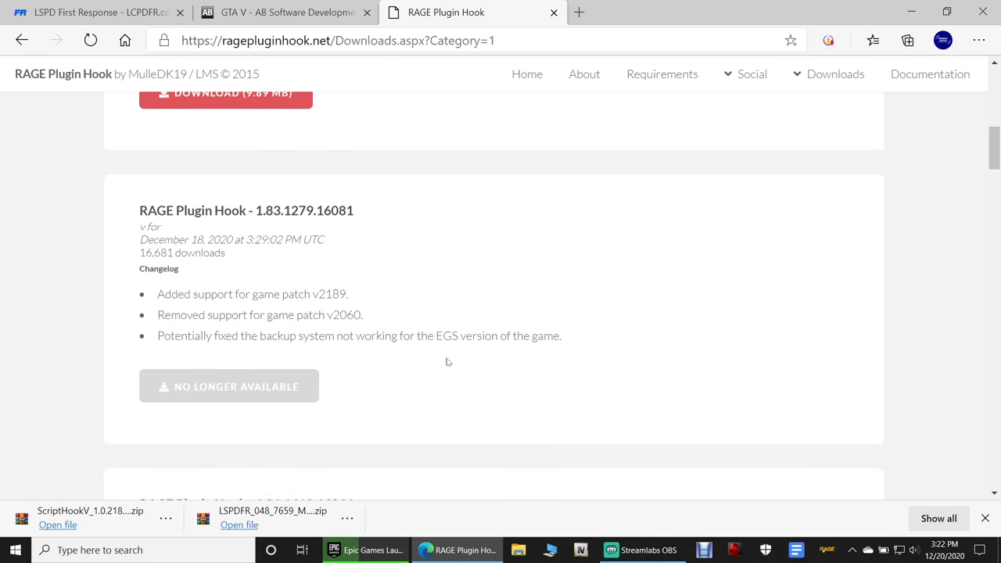
pyautogui.scroll(3, 415, 226)
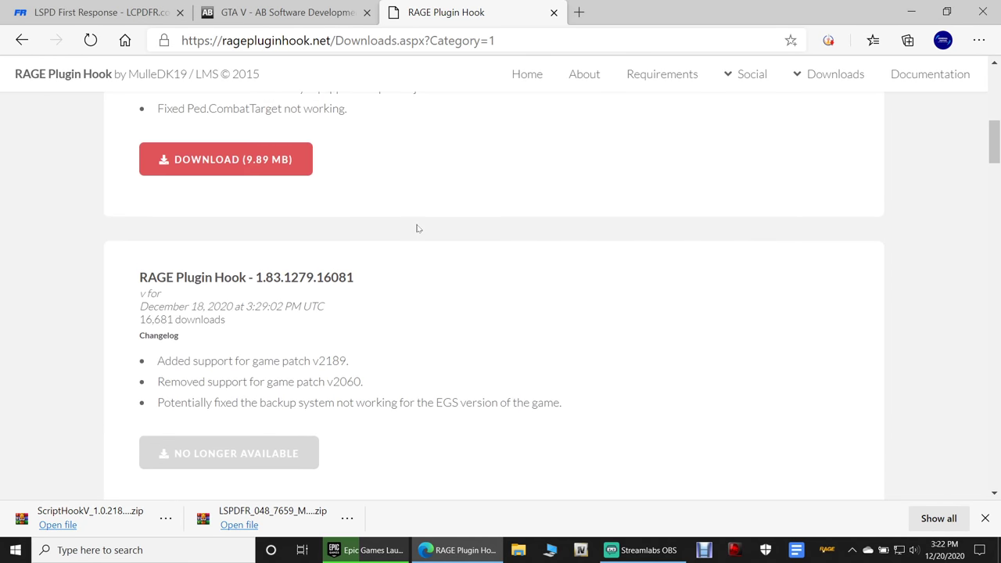
pyautogui.scroll(-4, 348, 285)
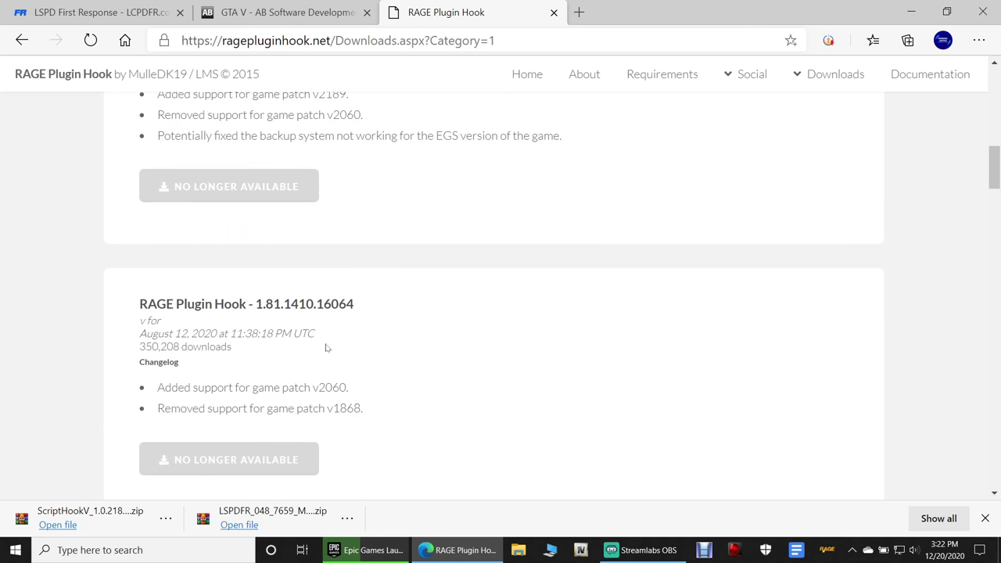
pyautogui.scroll(2, 245, 201)
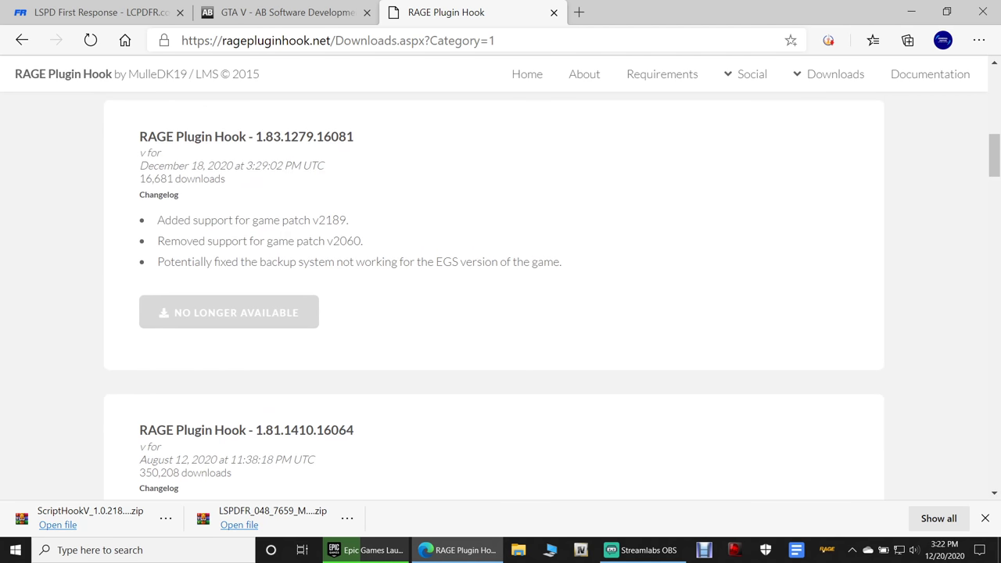
pyautogui.scroll(4, 324, 205)
pyautogui.scroll(1, 324, 203)
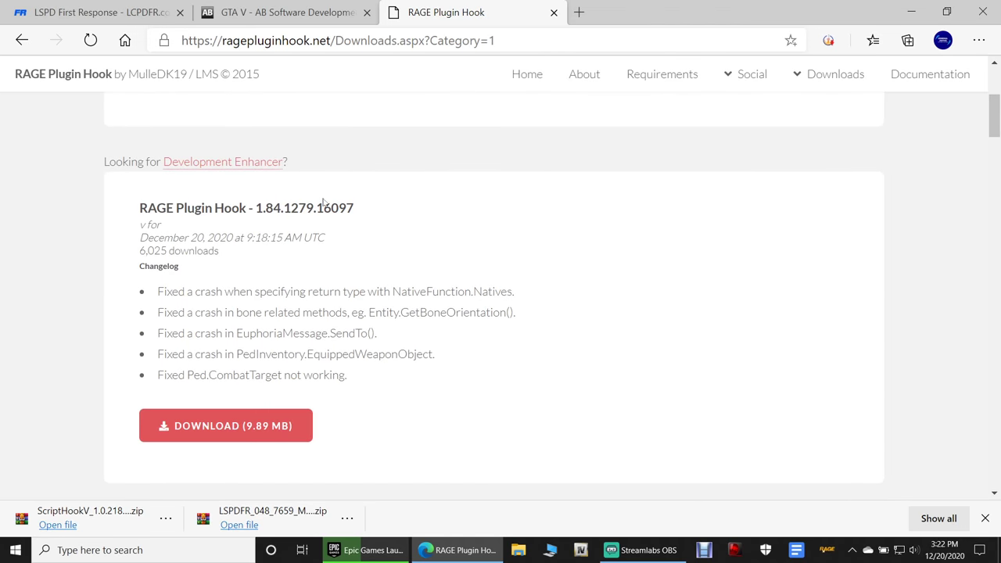
pyautogui.scroll(1, 331, 220)
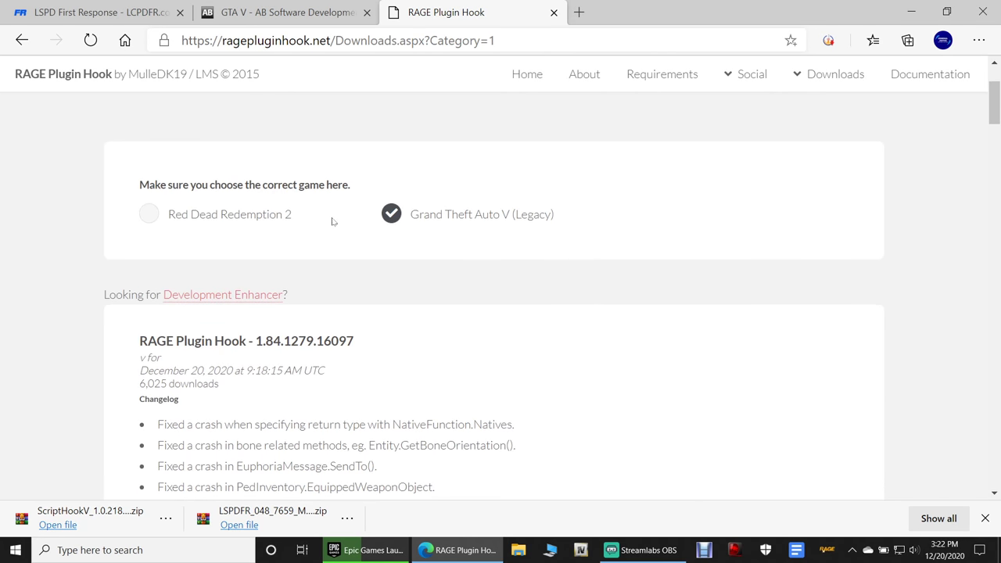
pyautogui.scroll(-1, 331, 220)
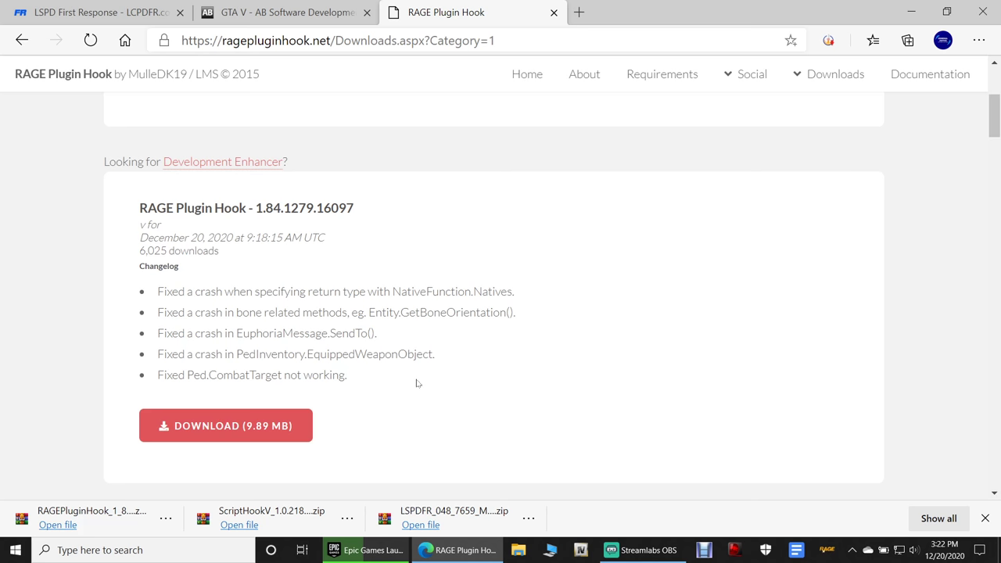
pyautogui.click(982, 11)
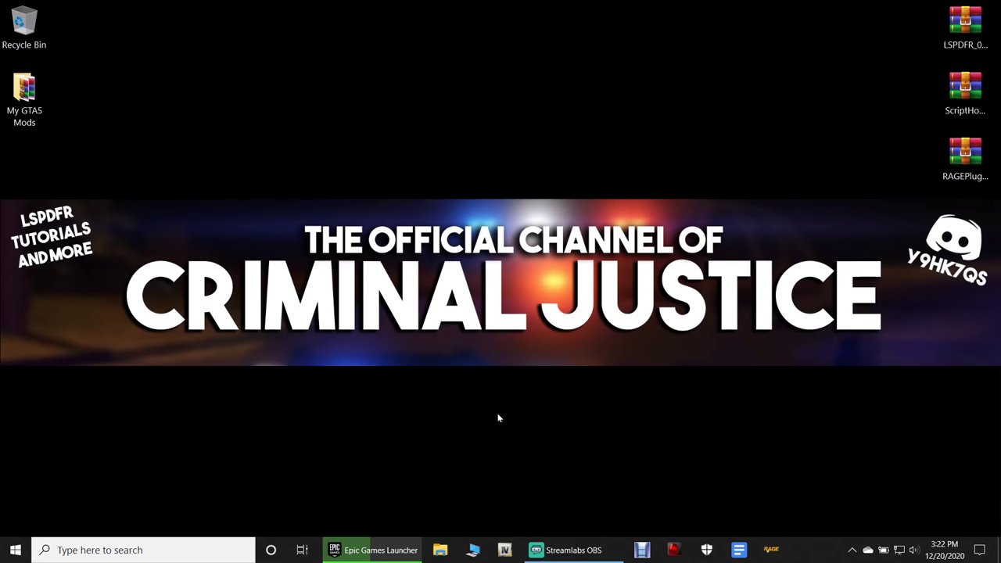
# Step: Switch to the Epic Games Launcher, check the Grand Theft Auto V verification progress in the library and downloads, and minimize the launcher
pyautogui.click(438, 551)
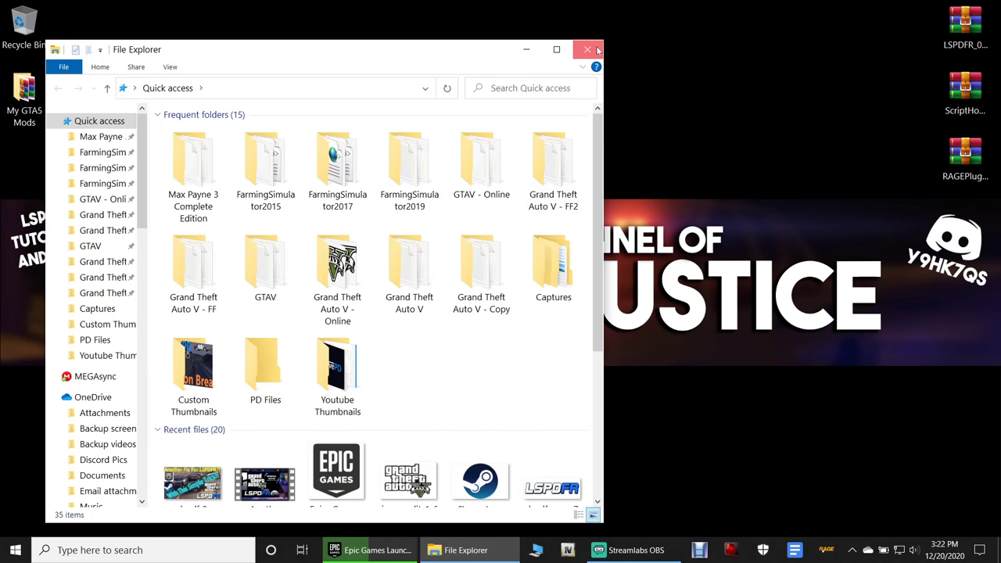
pyautogui.click(588, 49)
pyautogui.click(363, 557)
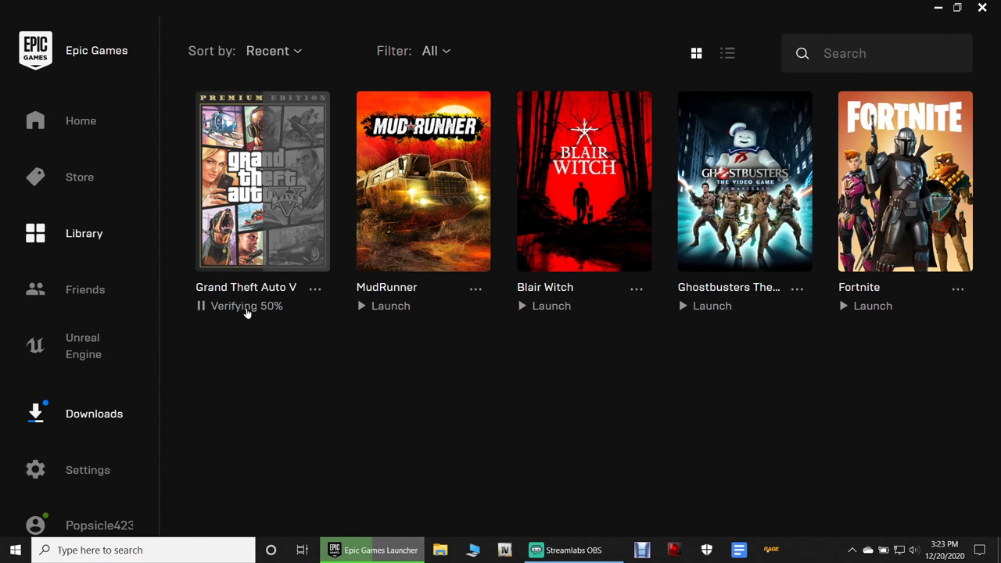
pyautogui.click(95, 415)
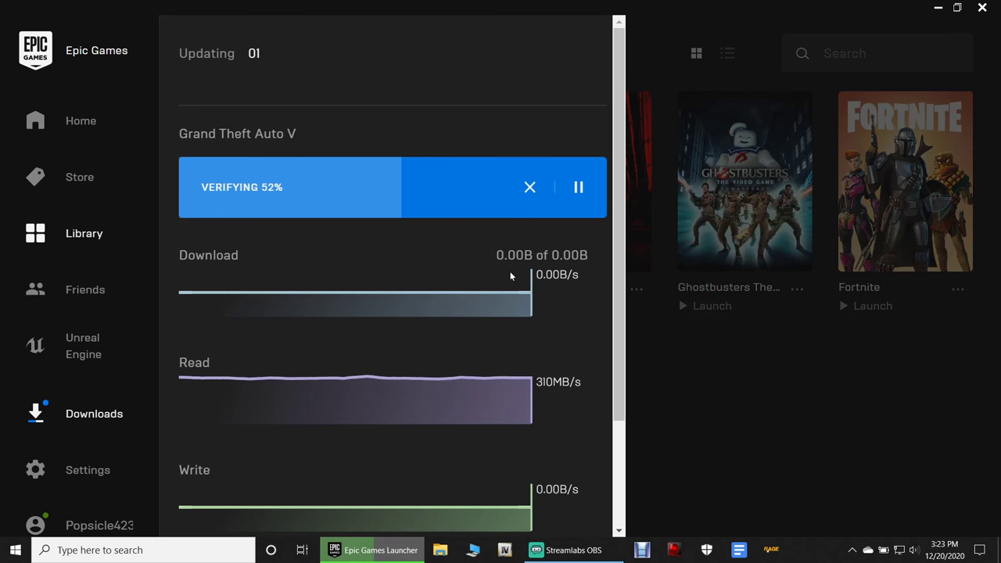
pyautogui.scroll(-3, 513, 301)
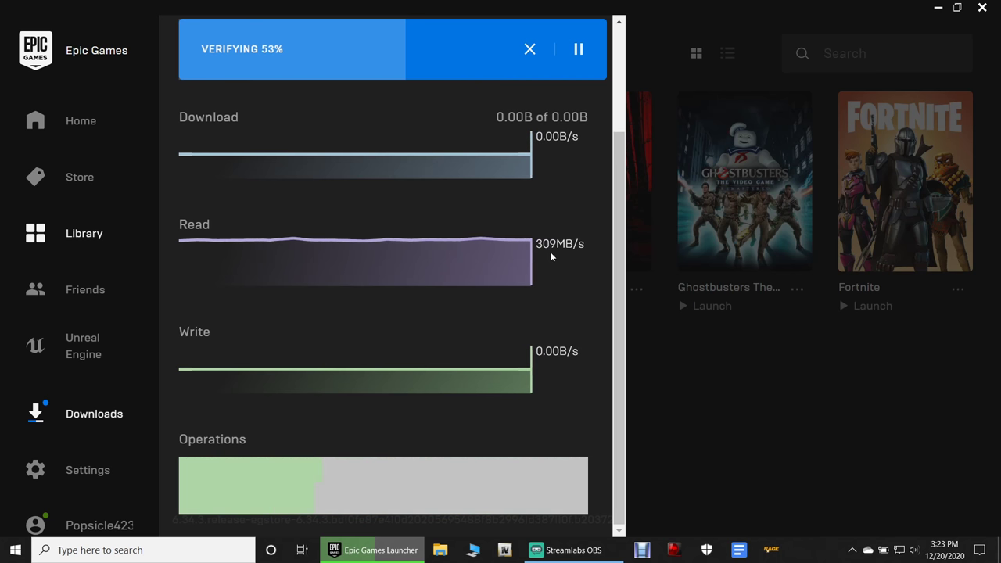
pyautogui.scroll(3, 551, 256)
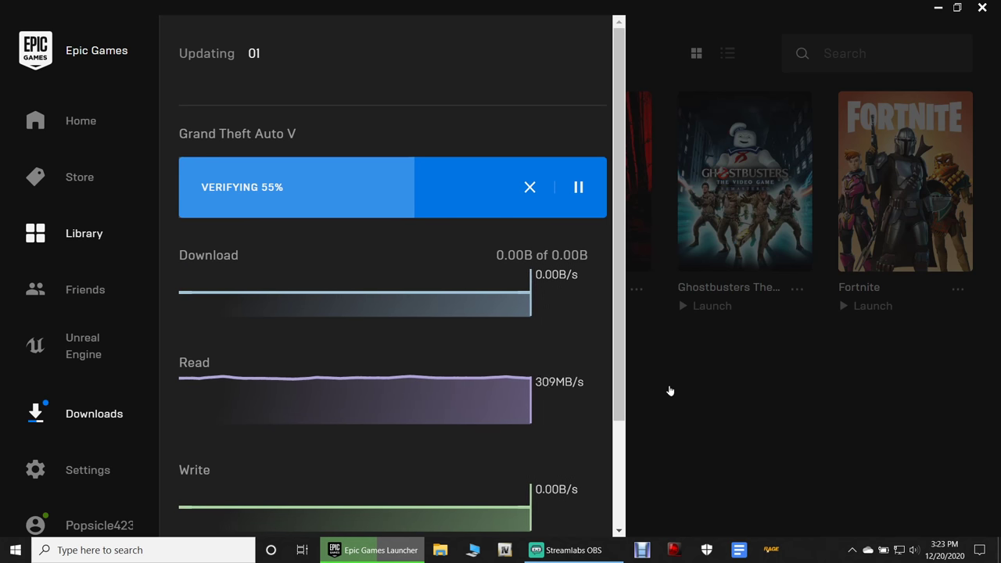
pyautogui.click(104, 236)
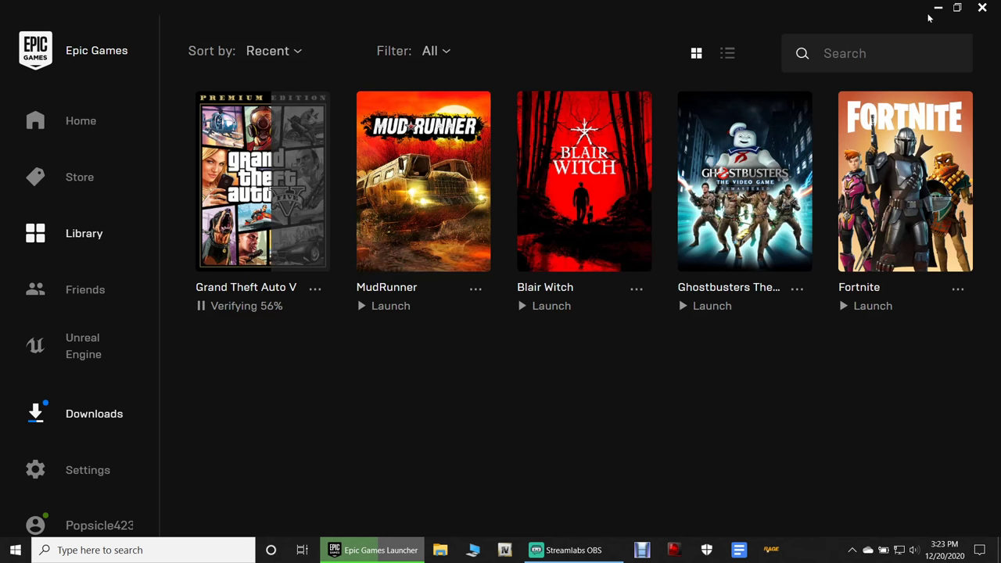
pyautogui.click(938, 8)
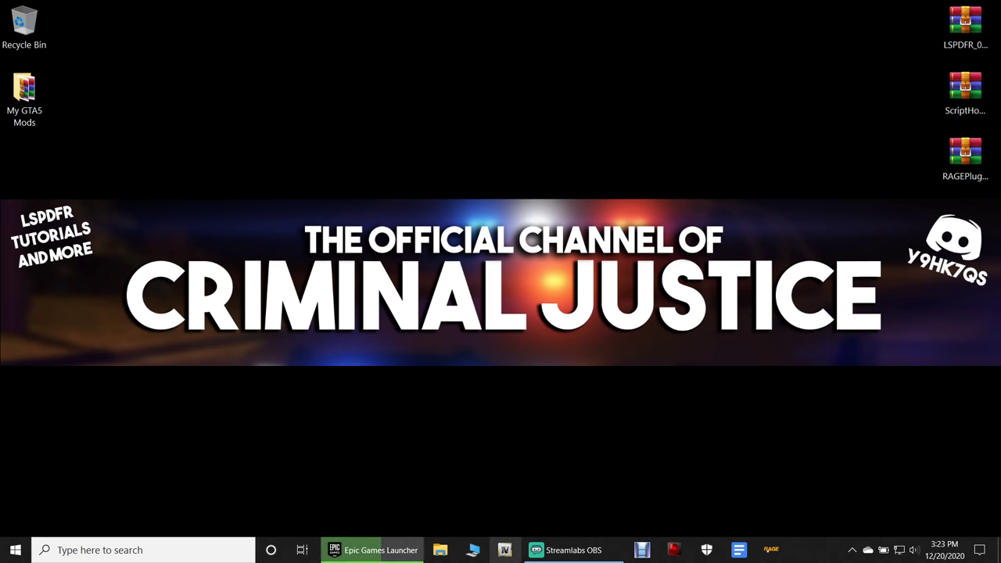
# Step: Open a File Explorer window showing the drives under This PC
pyautogui.rightClick(439, 552)
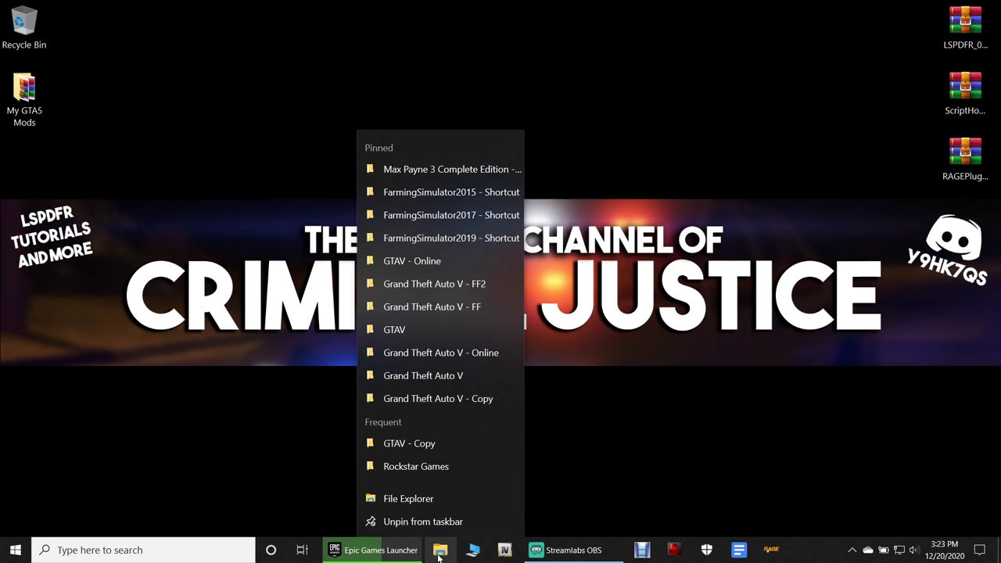
pyautogui.click(441, 552)
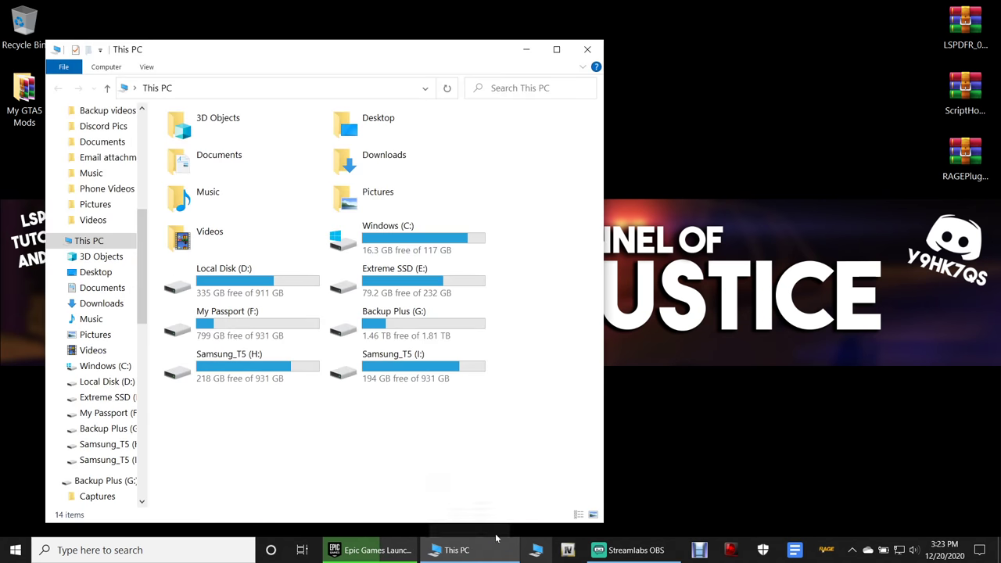
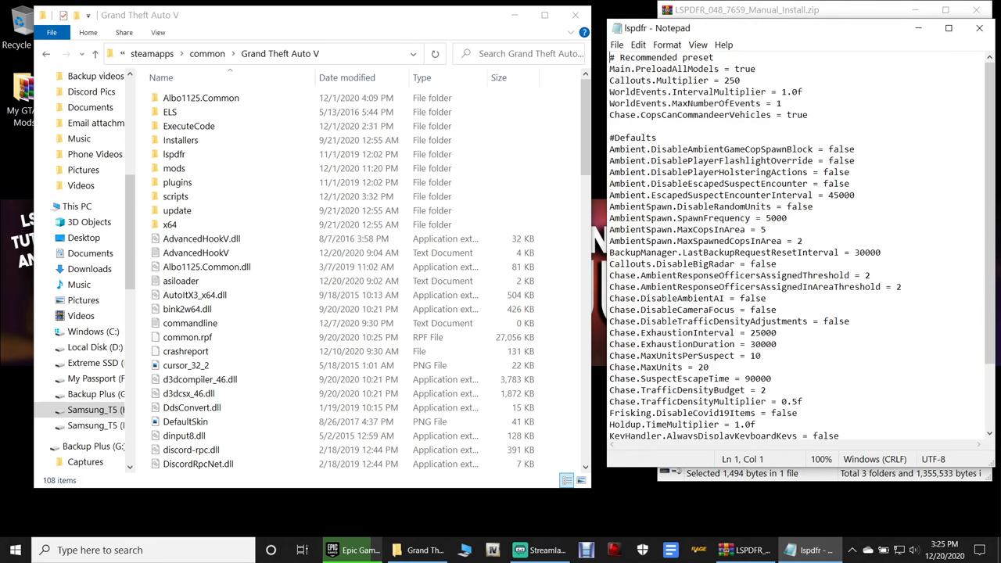
# Step: Review lspdfr.ini, close it, and return to the LSPDFR manual install folder inside the archive to look through its files
pyautogui.scroll(-3, 802, 246)
pyautogui.scroll(3, 802, 246)
pyautogui.click(979, 28)
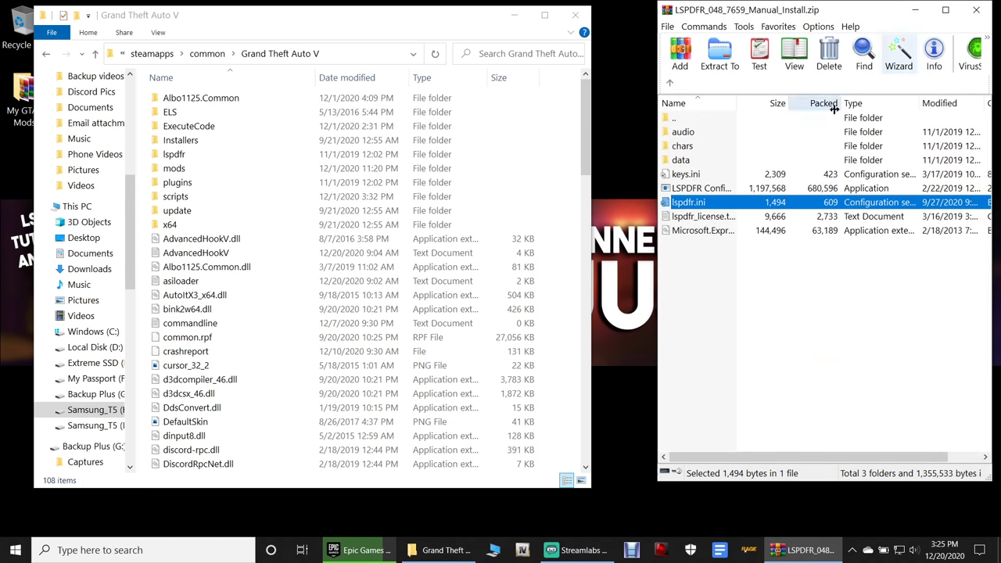
pyautogui.click(669, 83)
pyautogui.click(670, 83)
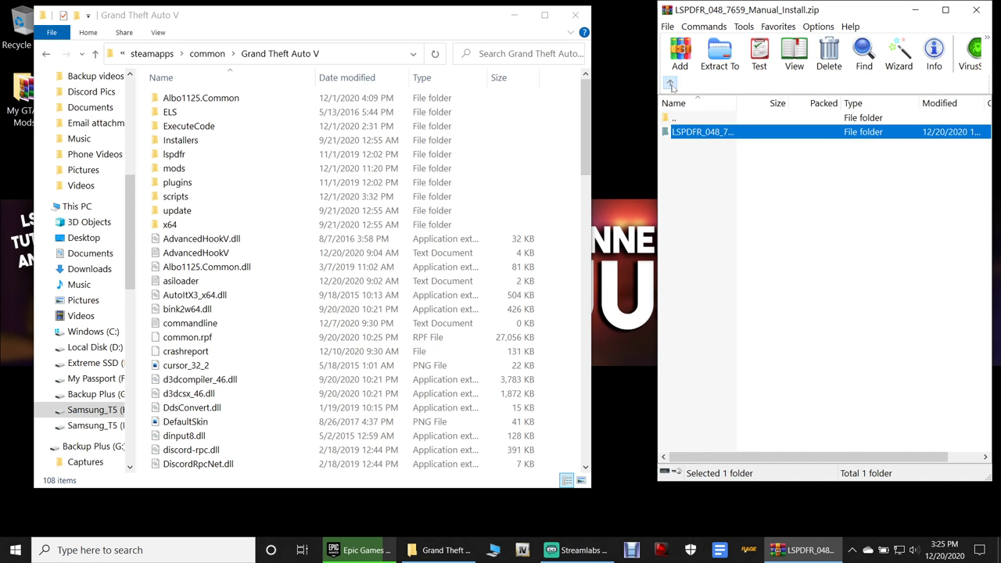
pyautogui.doubleClick(708, 133)
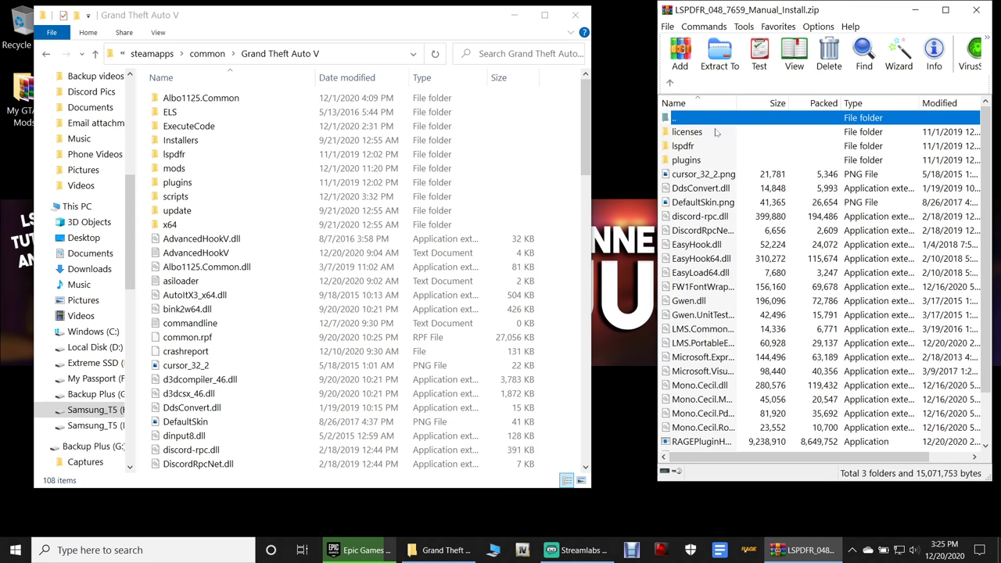
pyautogui.scroll(-2, 769, 164)
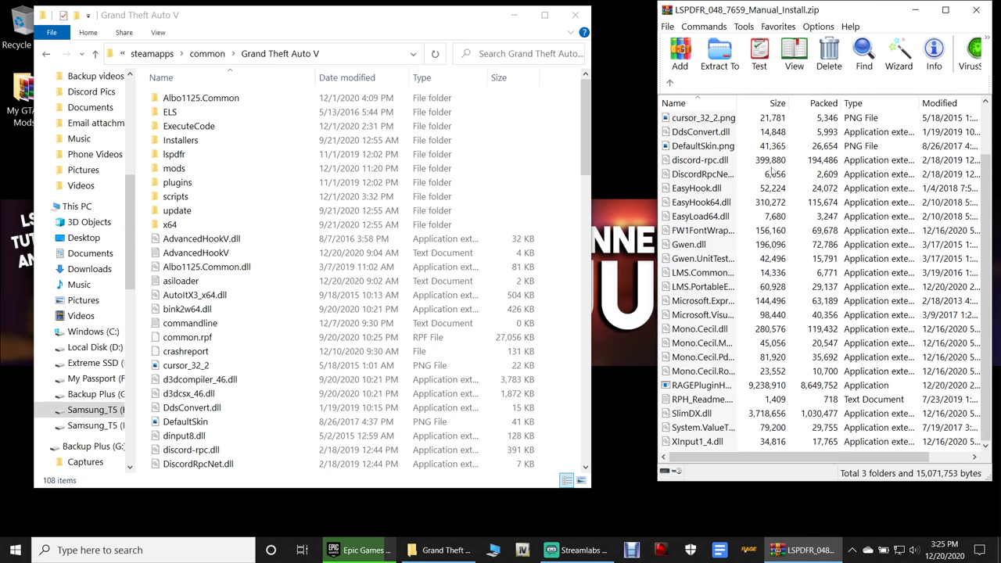
# Step: Select everything in the LSPDFR manual install folder except the parent entry, the licenses folder and the RPH_Readme text file
pyautogui.click(719, 260)
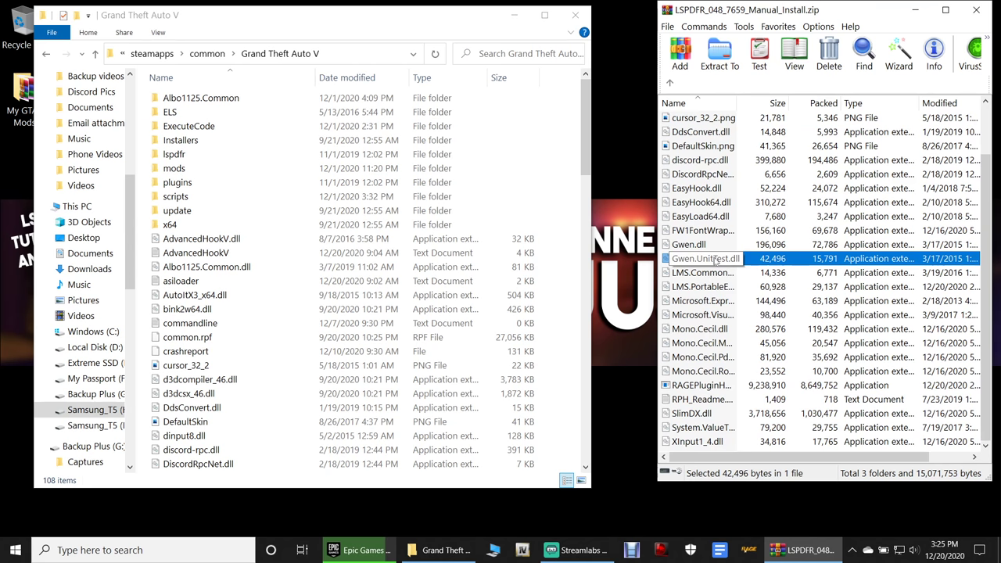
pyautogui.hotkey('ctrl', 'a')
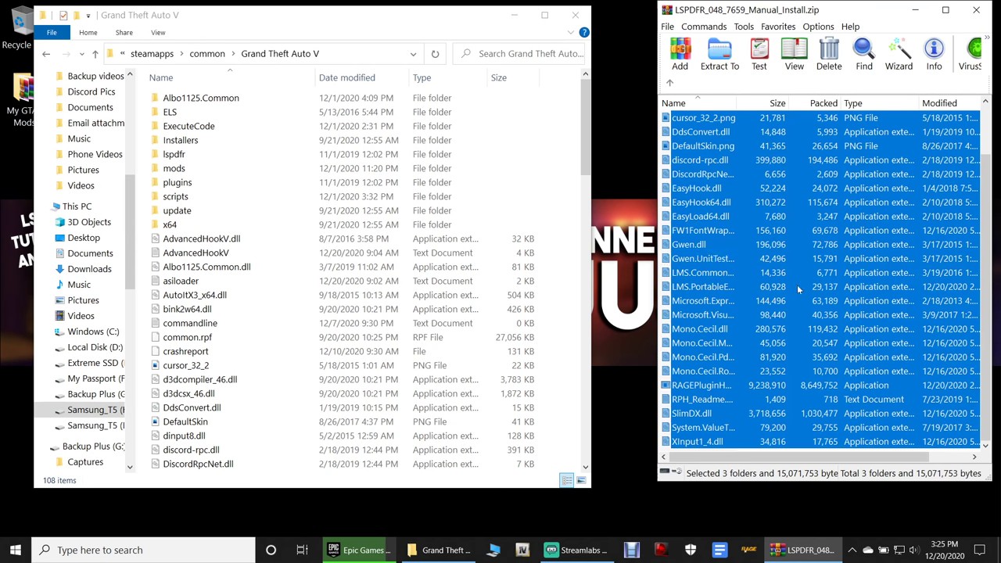
pyautogui.doubleClick(811, 11)
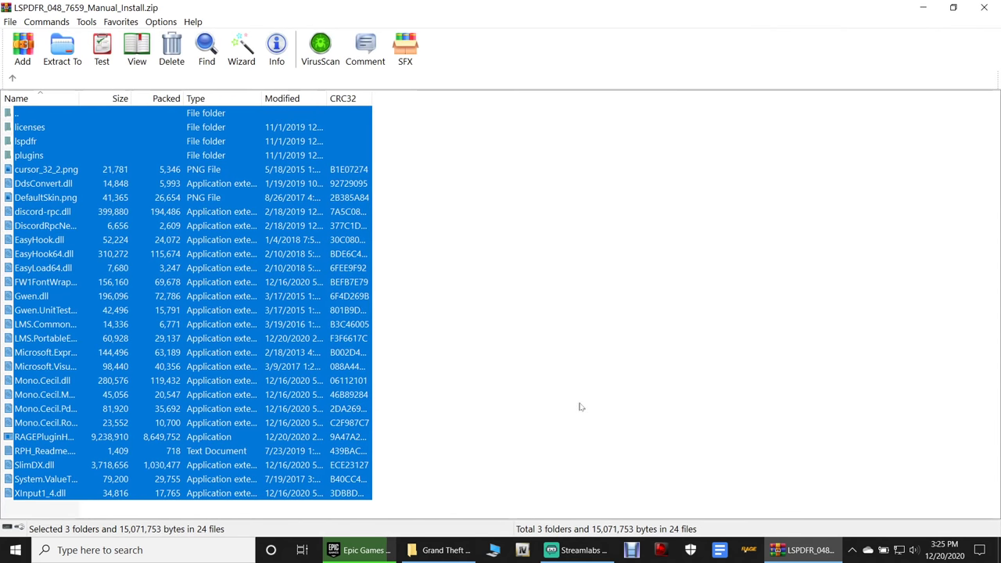
pyautogui.moveTo(586, 13); pyautogui.dragTo(791, 34)
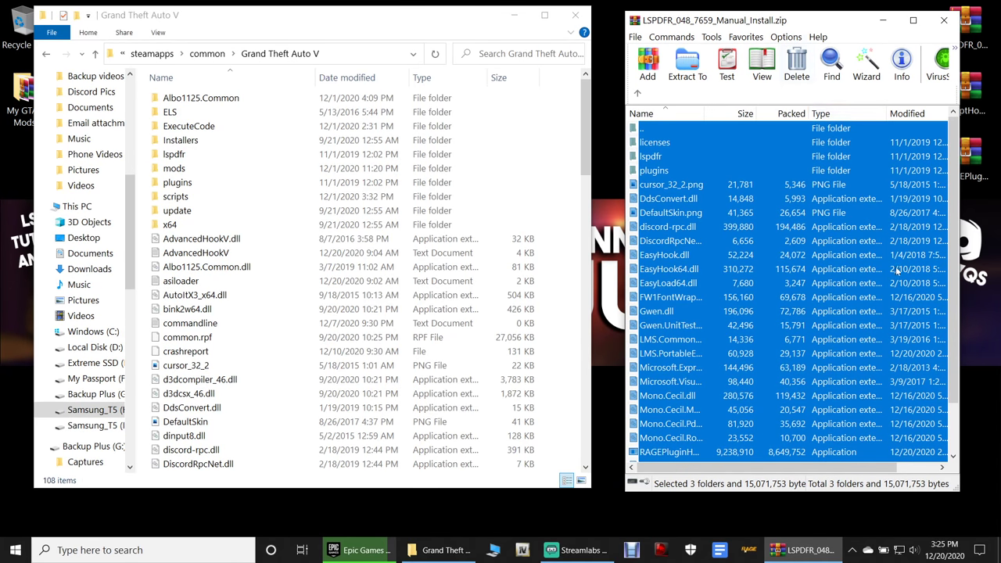
pyautogui.keyDown('ctrl'); pyautogui.click(665, 129); pyautogui.keyUp('ctrl')
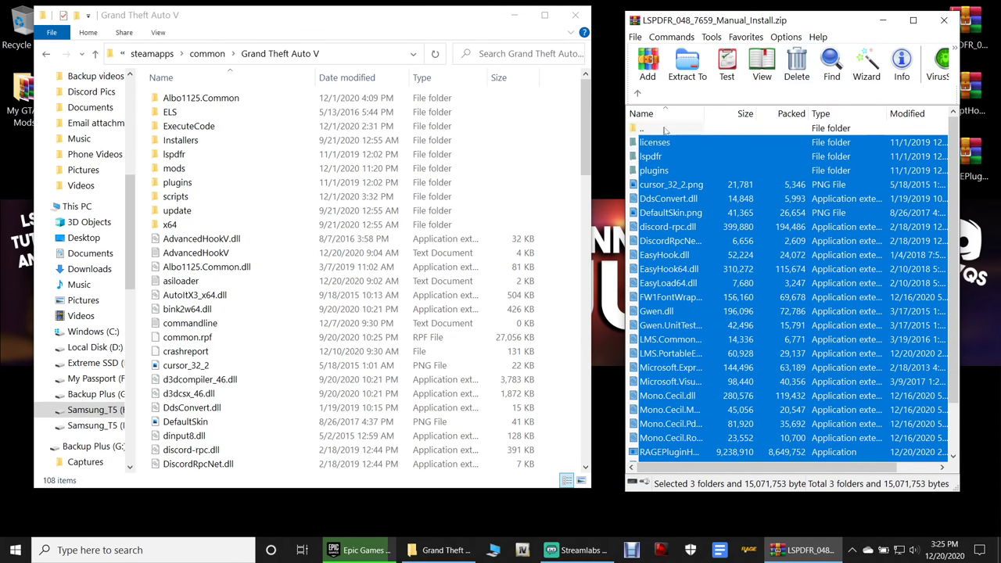
pyautogui.keyDown('ctrl'); pyautogui.click(654, 145); pyautogui.keyUp('ctrl')
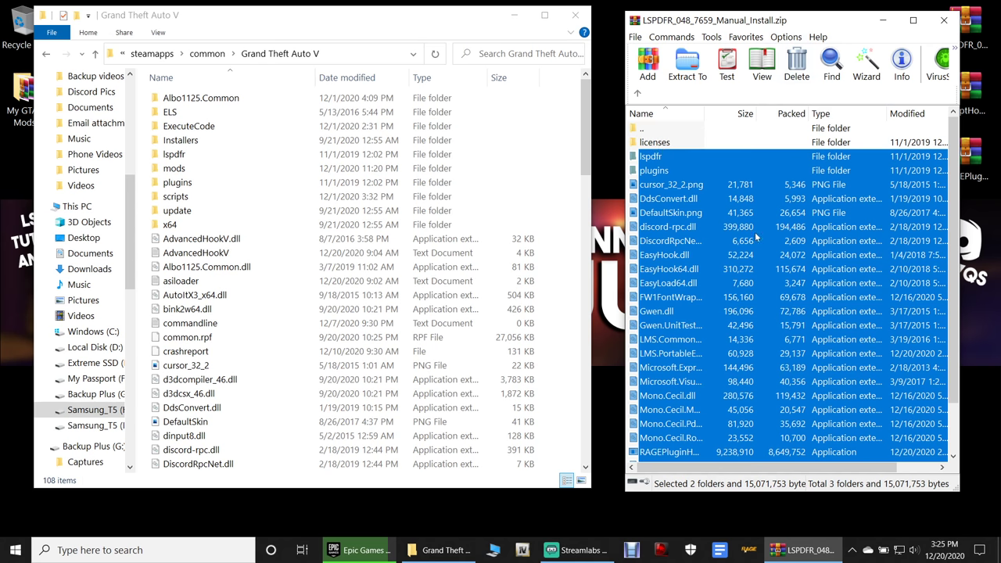
pyautogui.scroll(-2, 695, 266)
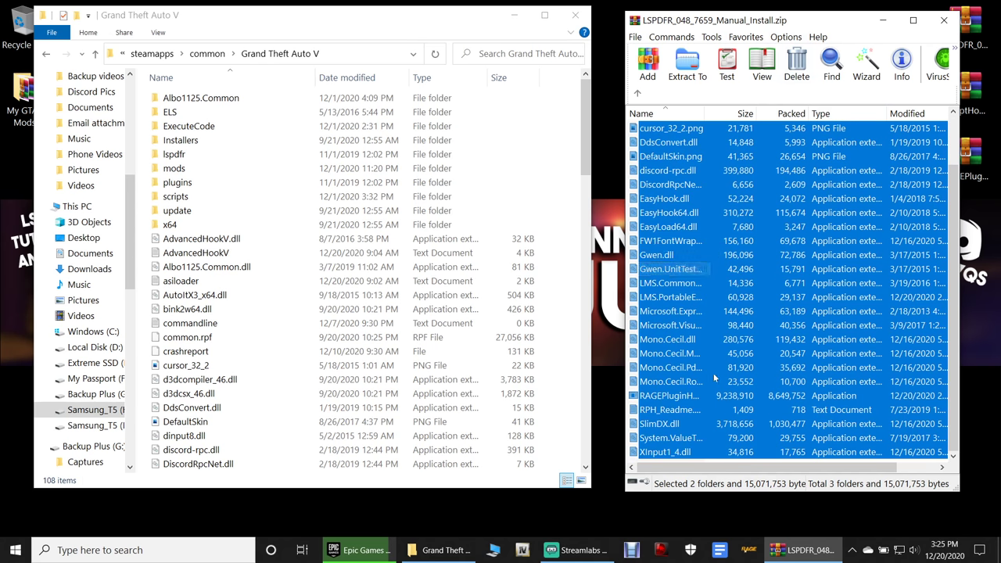
pyautogui.keyDown('ctrl'); pyautogui.click(669, 413); pyautogui.keyUp('ctrl')
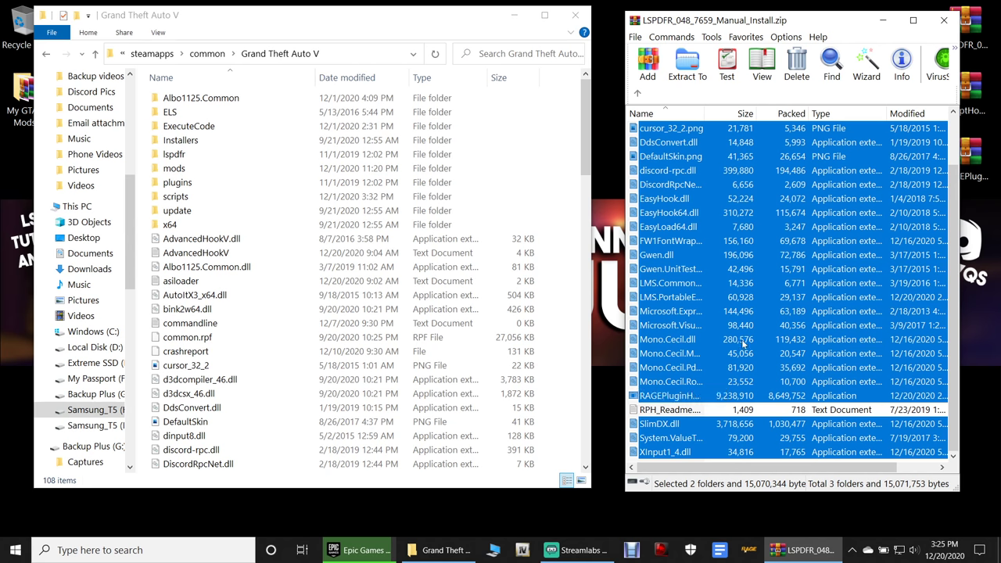
pyautogui.scroll(2, 750, 338)
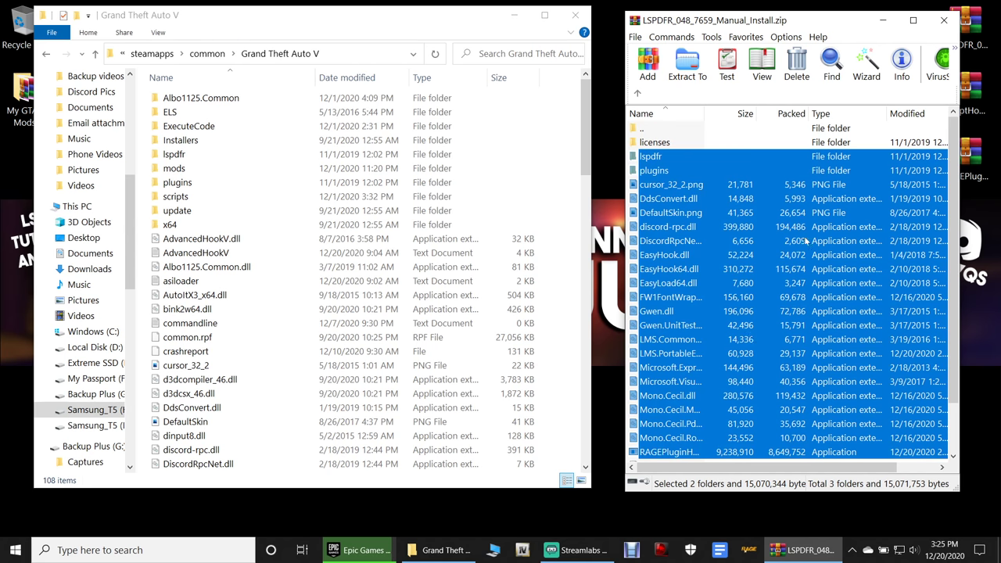
pyautogui.scroll(-2, 806, 251)
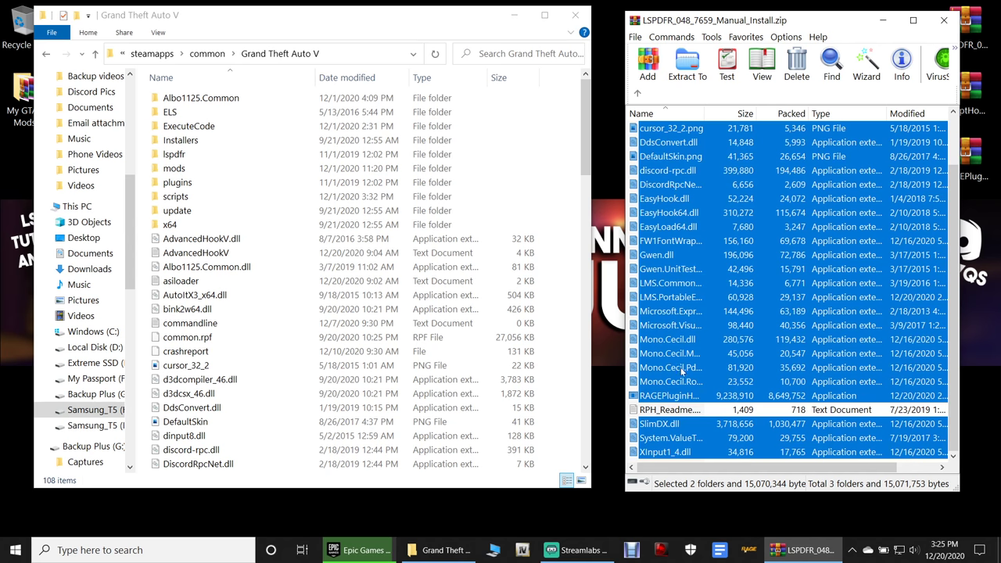
pyautogui.scroll(2, 744, 322)
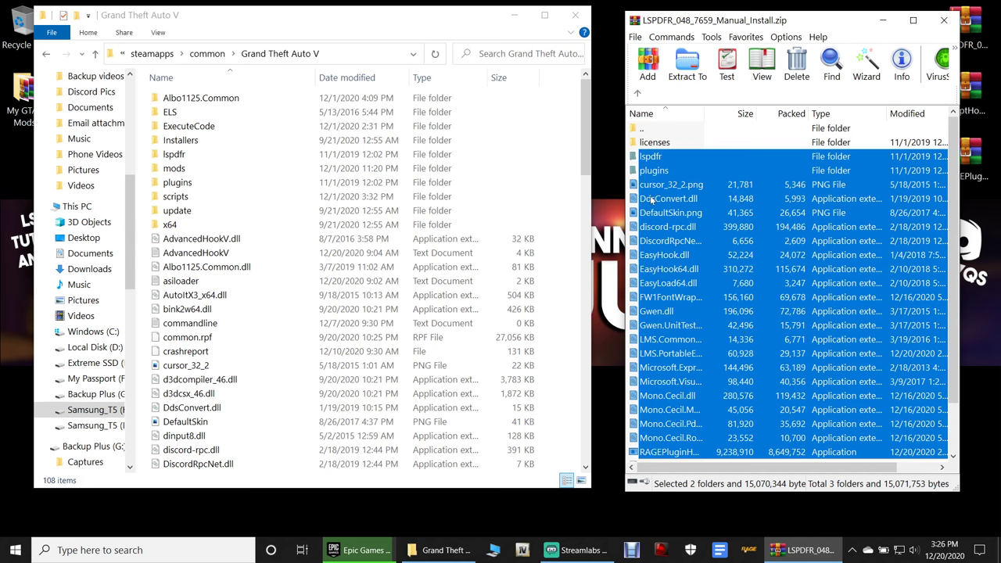
# Step: Extract the selected LSPDFR files into the Grand Theft Auto V folder, replacing the existing files with the same names
pyautogui.moveTo(673, 163); pyautogui.dragTo(552, 373)
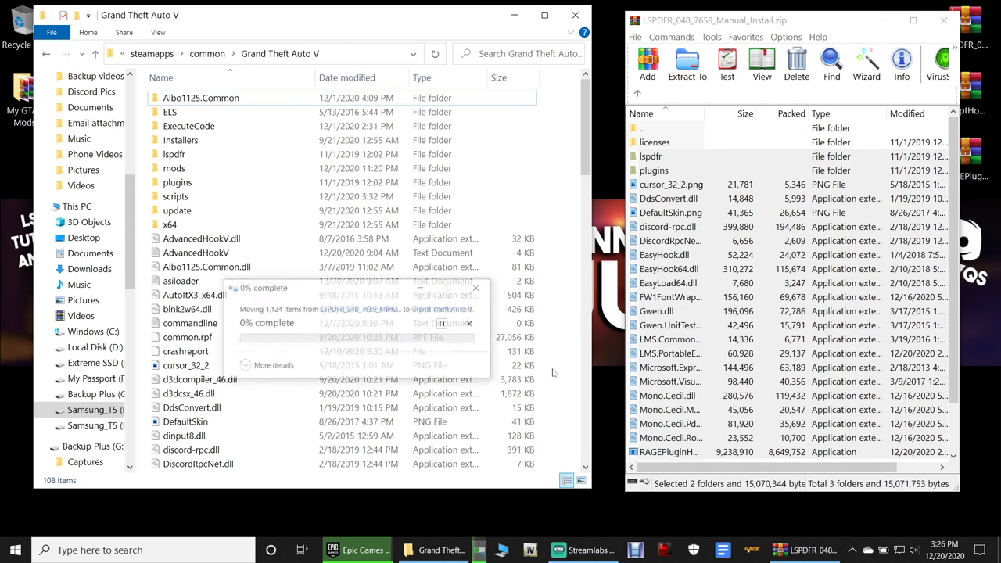
pyautogui.moveTo(323, 269); pyautogui.dragTo(345, 135)
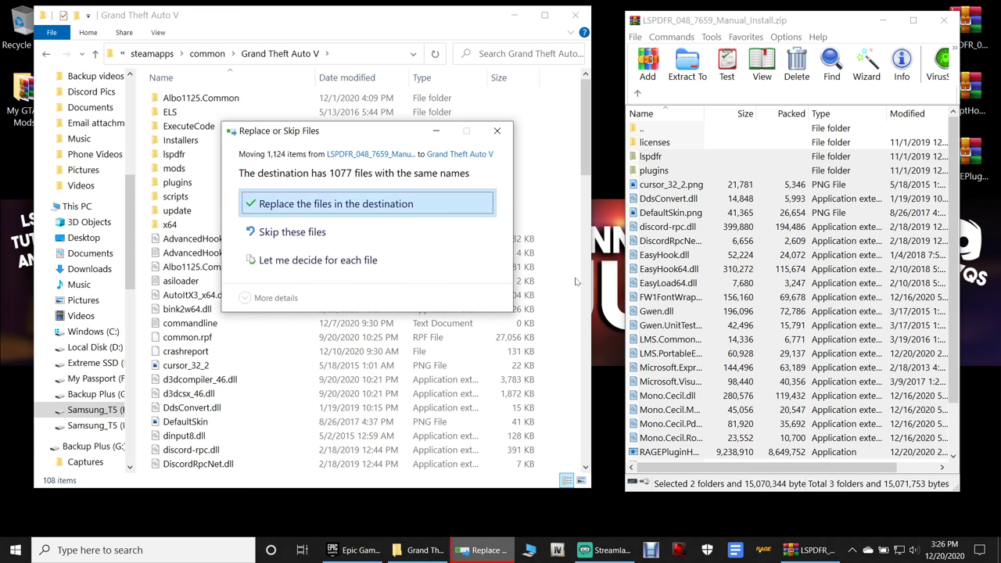
pyautogui.click(345, 203)
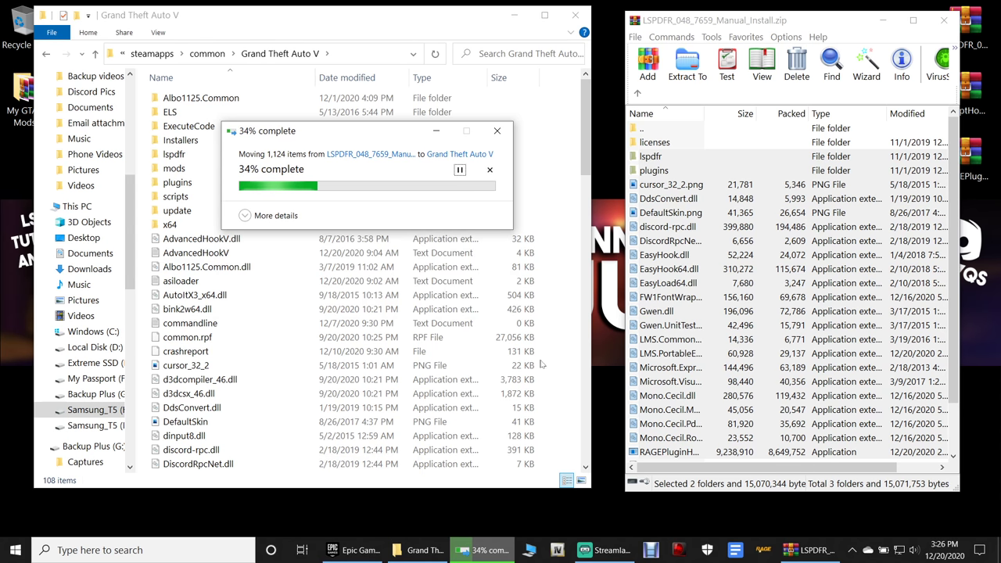
# Step: Switch to the Epic Games Launcher, check Grand Theft Auto V in the library, and close the launcher
pyautogui.click(352, 551)
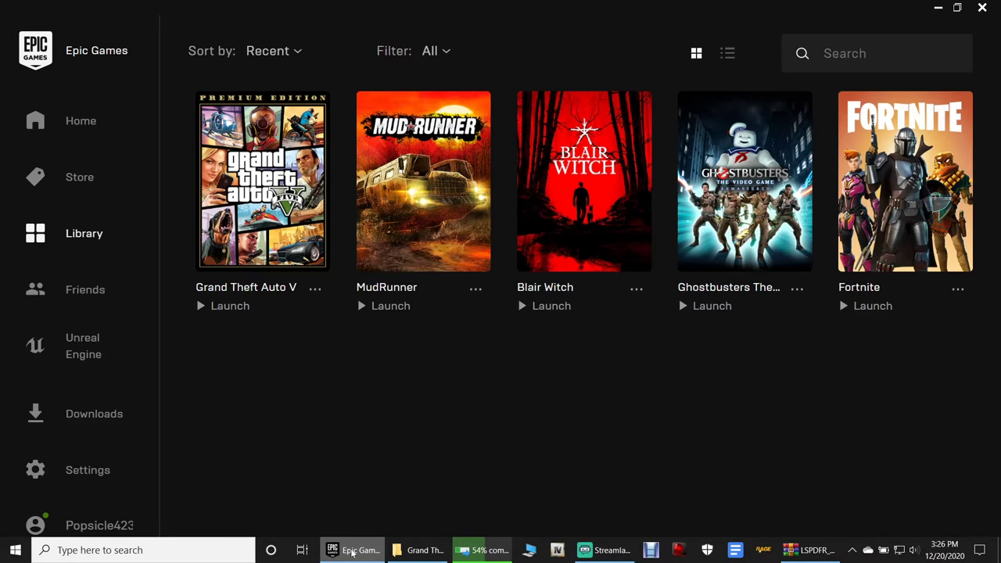
pyautogui.click(983, 7)
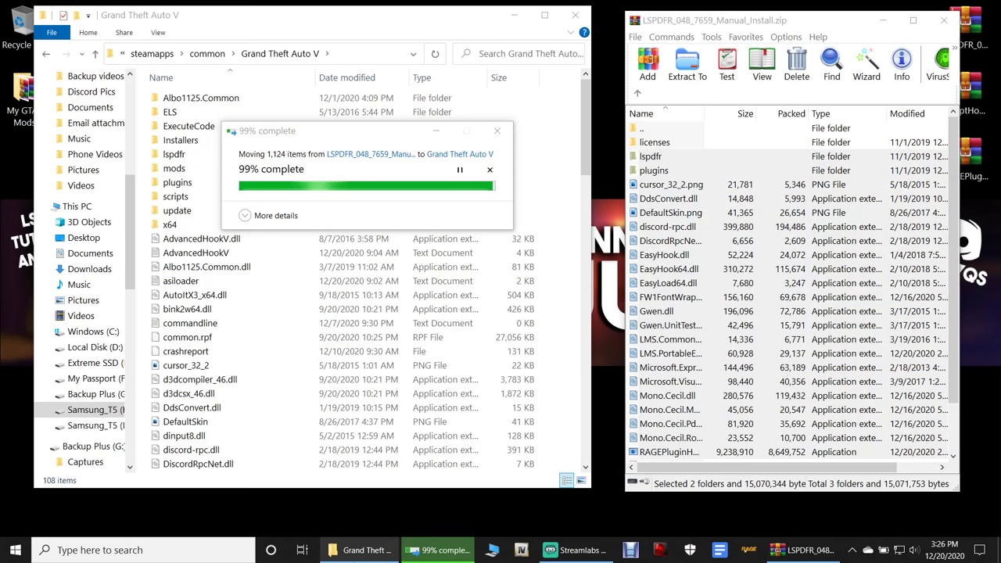
# Step: Open the pinned GTAV folder in a separate window, look through its files as far as PLD.asi, and close it
pyautogui.rightClick(362, 550)
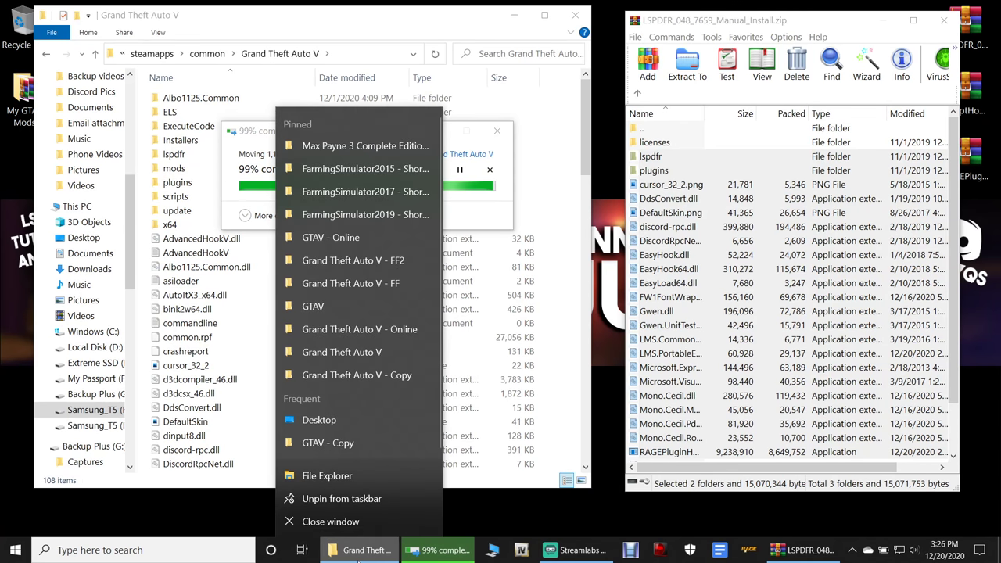
pyautogui.click(352, 310)
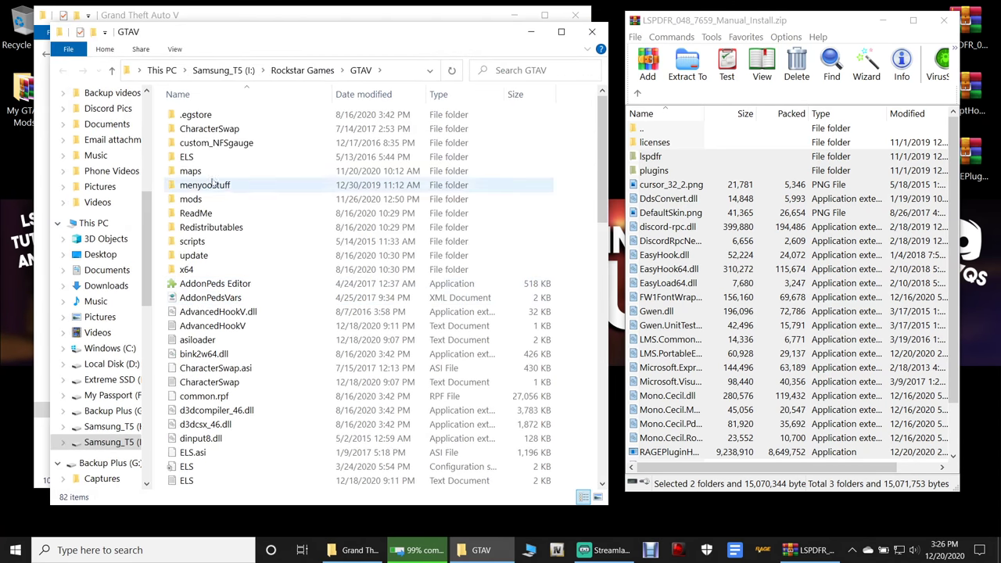
pyautogui.scroll(-7, 262, 252)
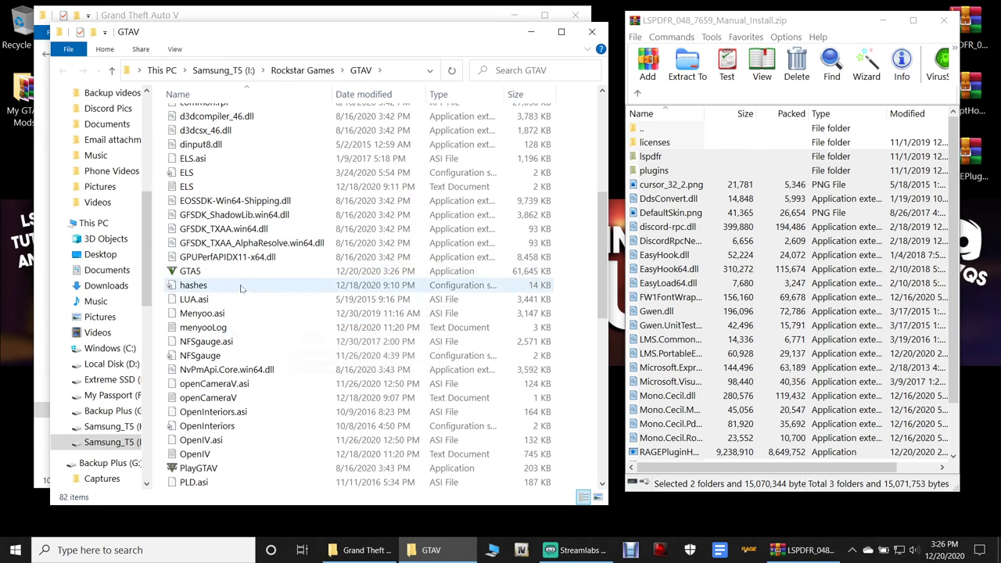
pyautogui.click(592, 32)
# Step: Clear the file selection in the Grand Theft Auto V folder and close the LSPDFR_048_7659_Manual_Install.zip archive
pyautogui.rightClick(408, 553)
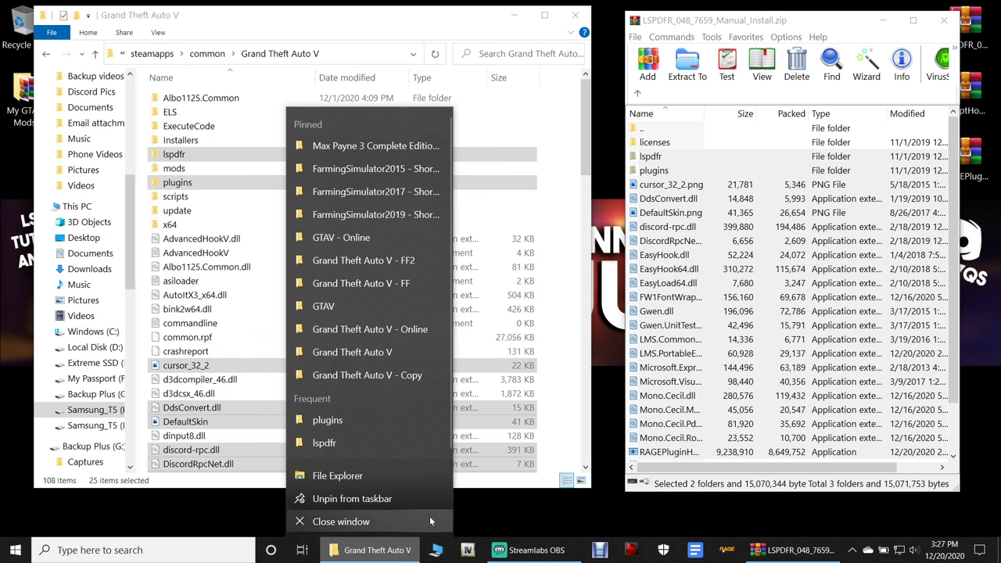
pyautogui.click(440, 554)
pyautogui.click(555, 256)
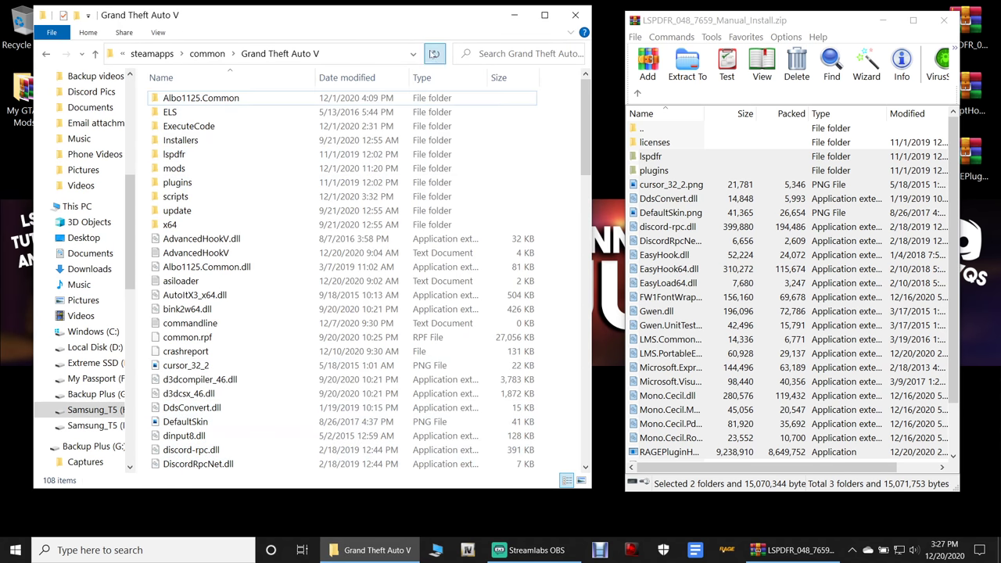
pyautogui.click(944, 19)
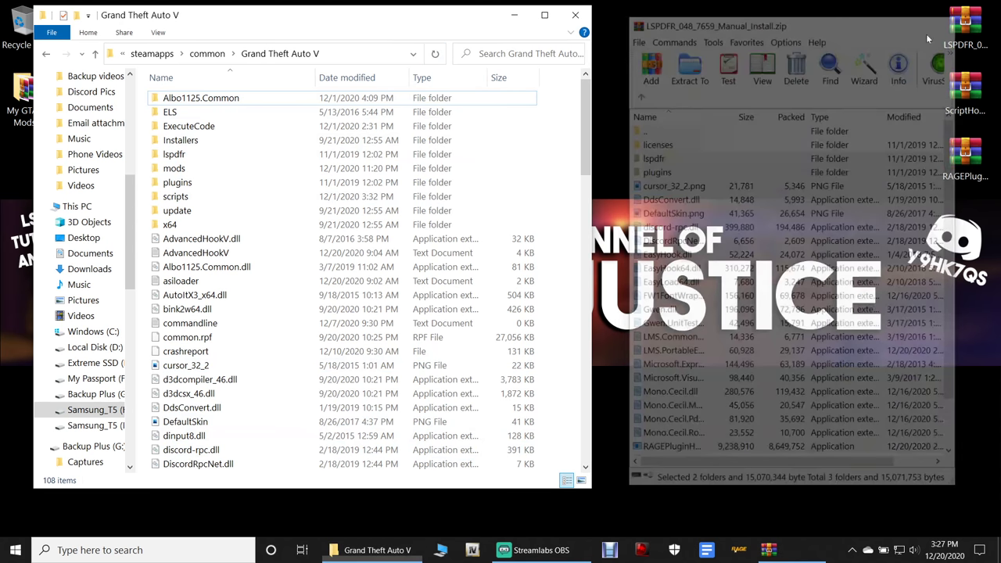
# Step: Browse in a new File Explorer window to Rockstar Games > GTAV on Samsung_T5 (I:) and check the GTA5 application file
pyautogui.click(435, 555)
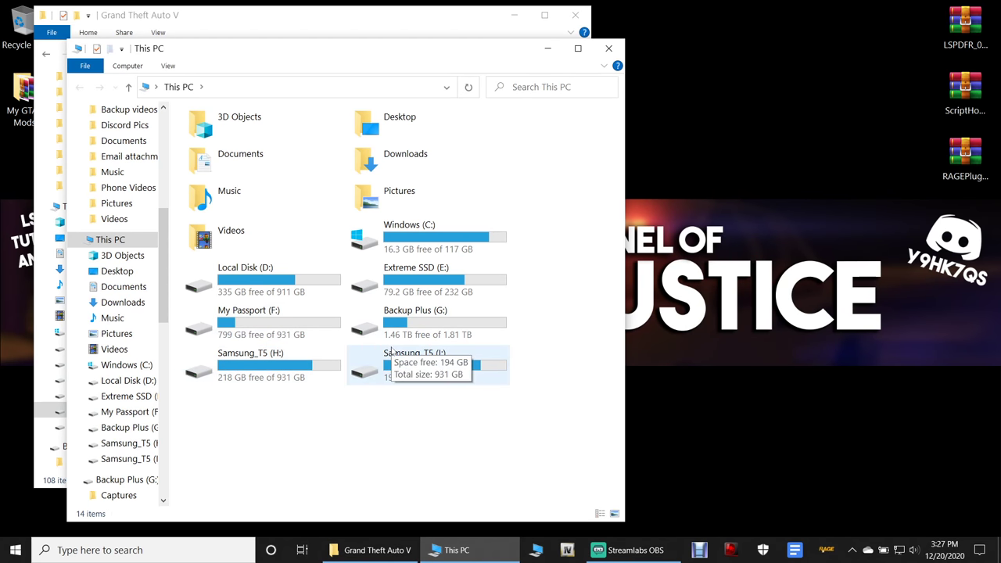
pyautogui.doubleClick(435, 356)
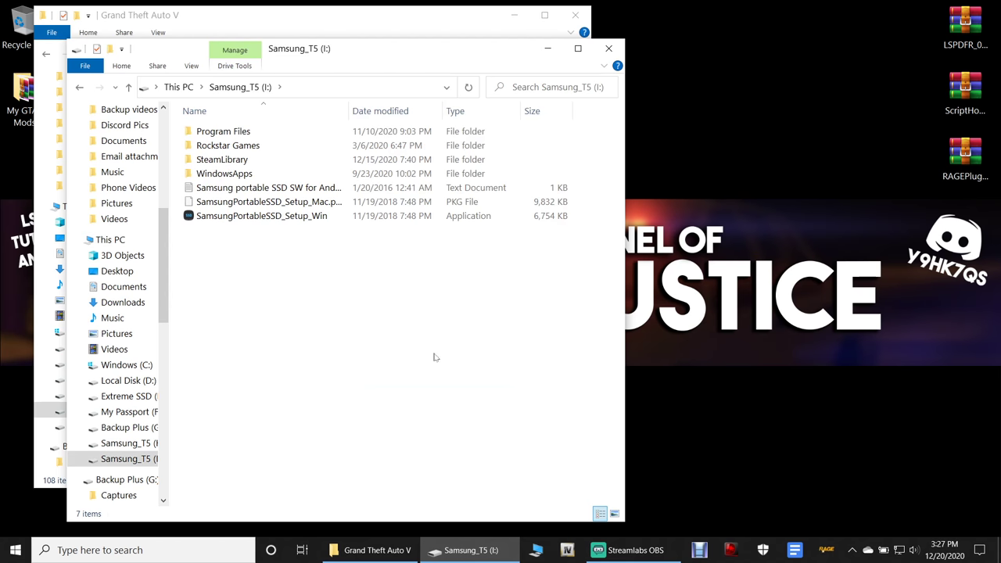
pyautogui.doubleClick(224, 145)
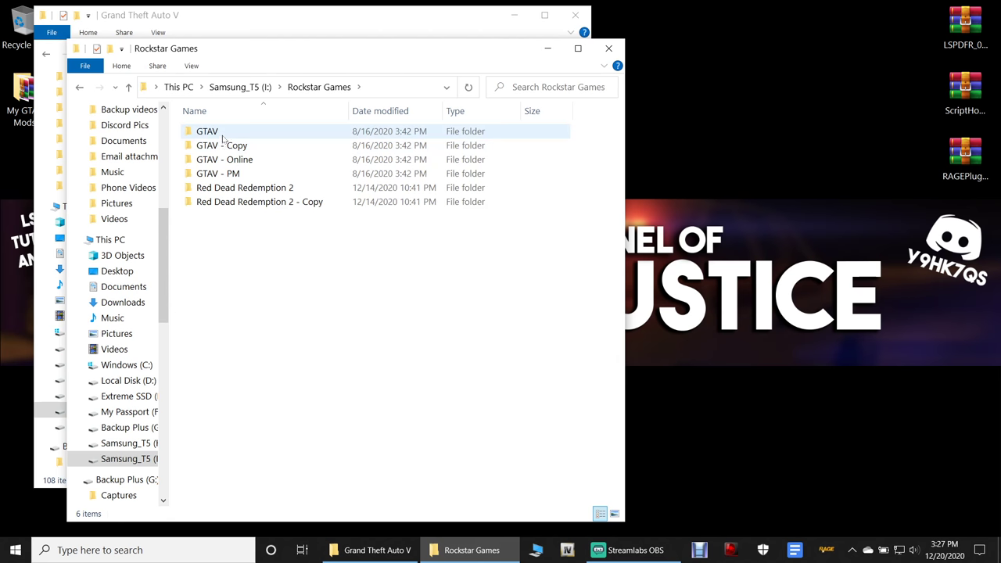
pyautogui.doubleClick(219, 130)
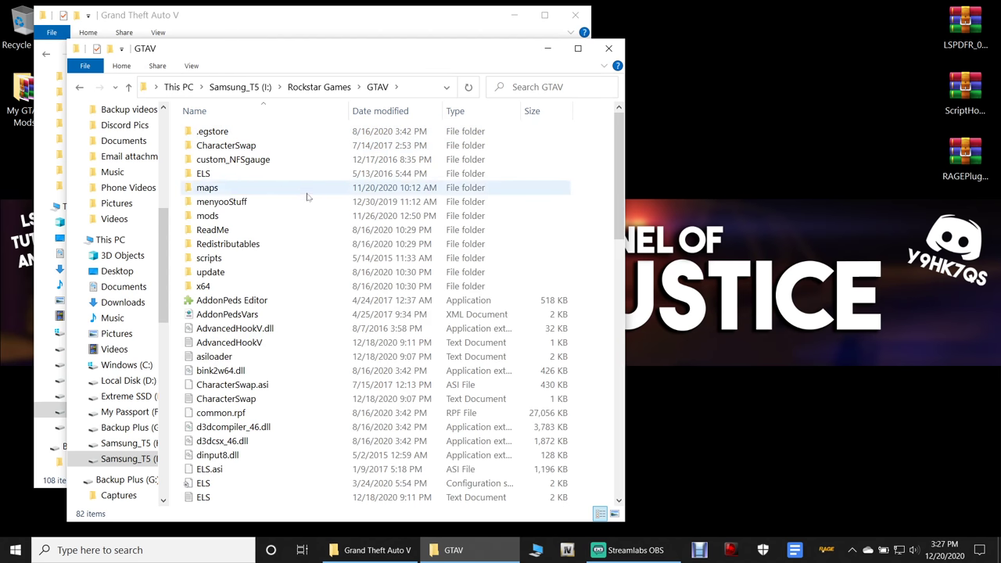
pyautogui.scroll(-9, 307, 197)
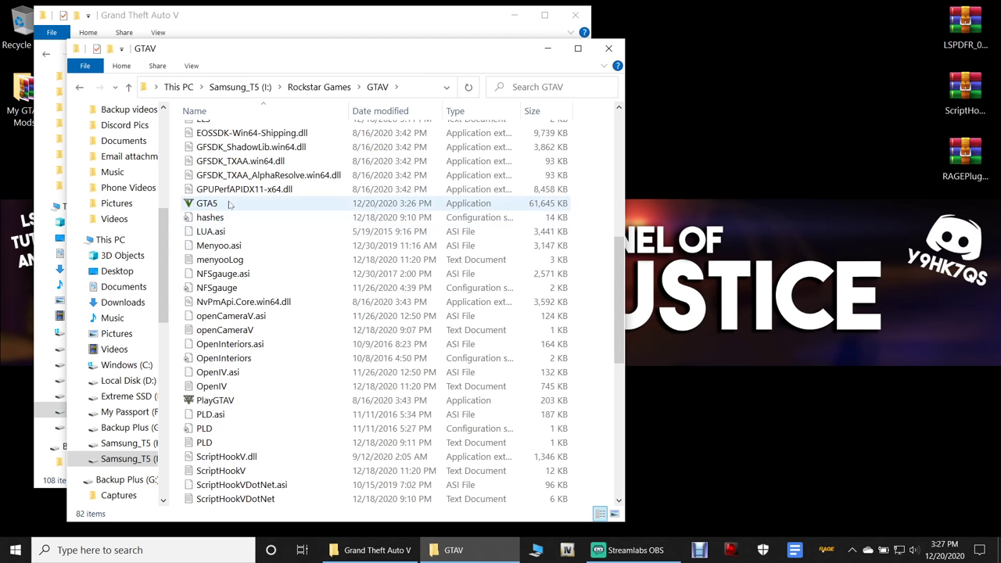
# Step: Check the GTA5 application file in the GTAV - Copy folder under Rockstar Games, return to the Samsung_T5 (I:) drive and close that window
pyautogui.click(79, 87)
pyautogui.doubleClick(252, 147)
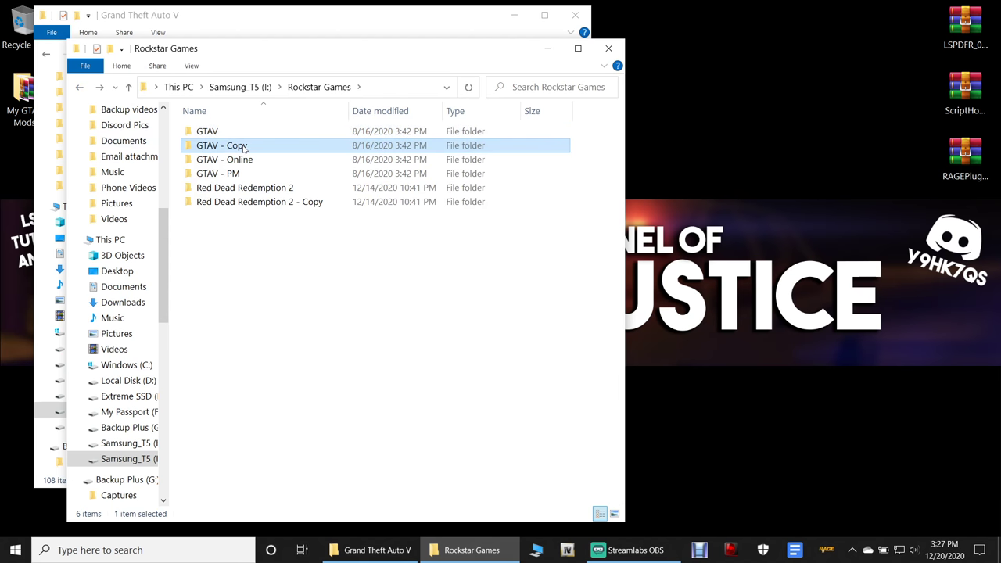
pyautogui.scroll(-8, 284, 199)
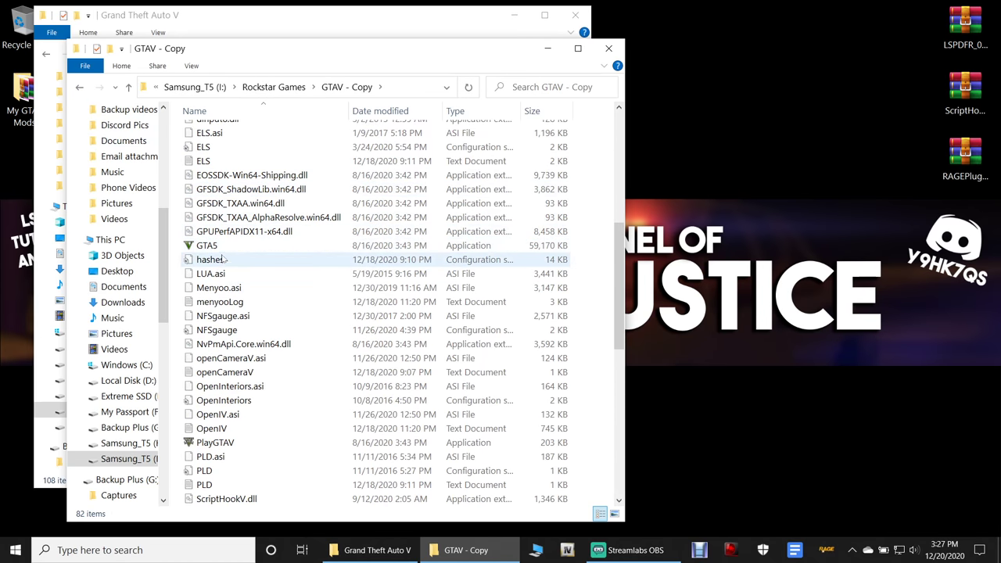
pyautogui.moveTo(222, 248)
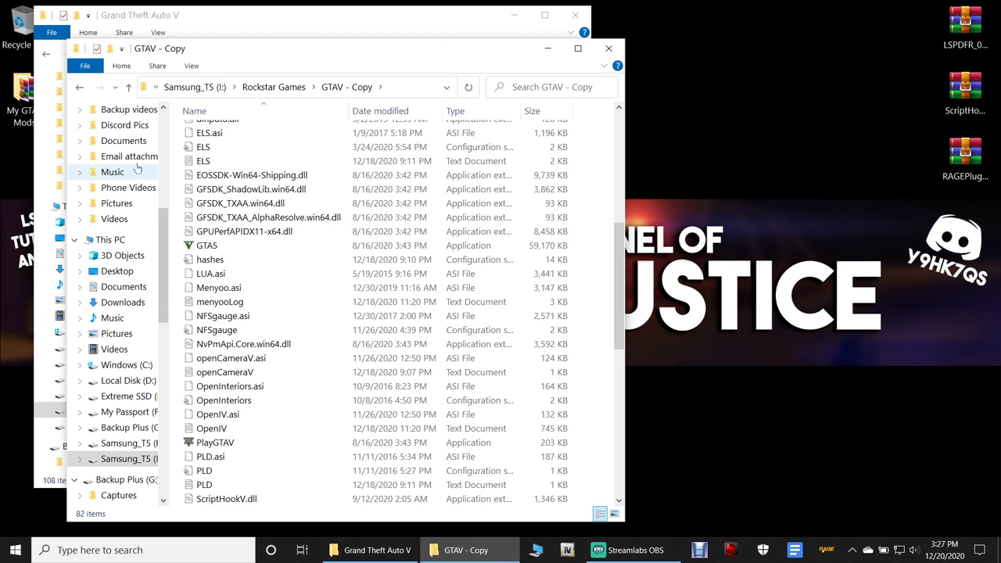
pyautogui.click(78, 88)
pyautogui.click(79, 88)
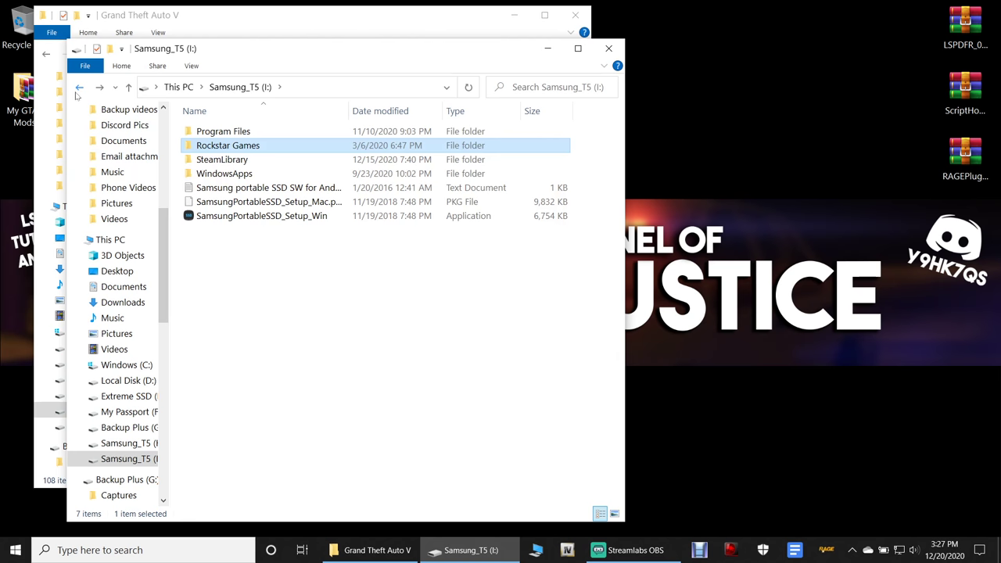
pyautogui.click(487, 270)
pyautogui.click(609, 49)
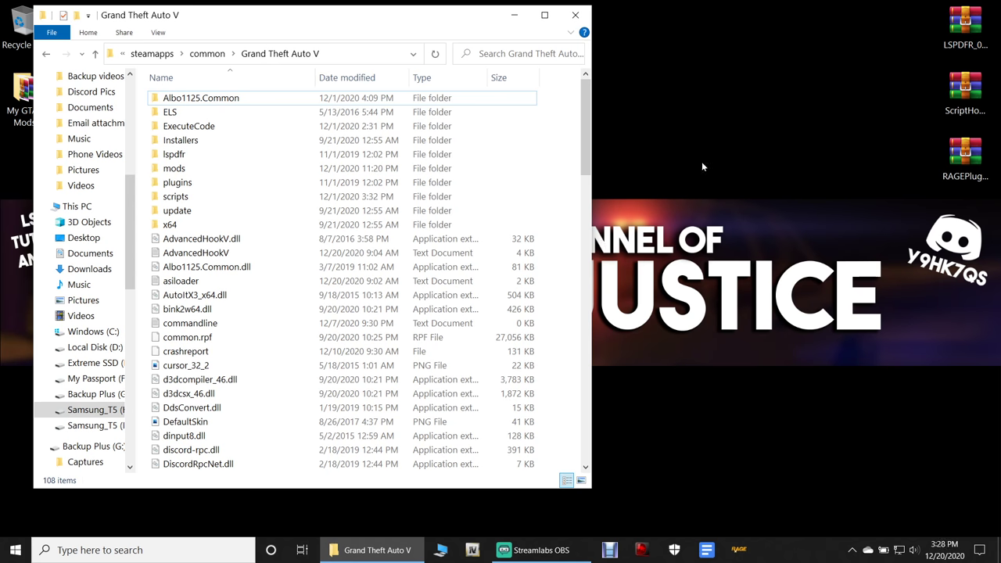
# Step: Drop dinput8.dll and ScriptHookV.dll from the bin folder of ScriptHookV_1.0.2189.0.zip into the Grand Theft Auto V folder and close the archive
pyautogui.doubleClick(945, 91)
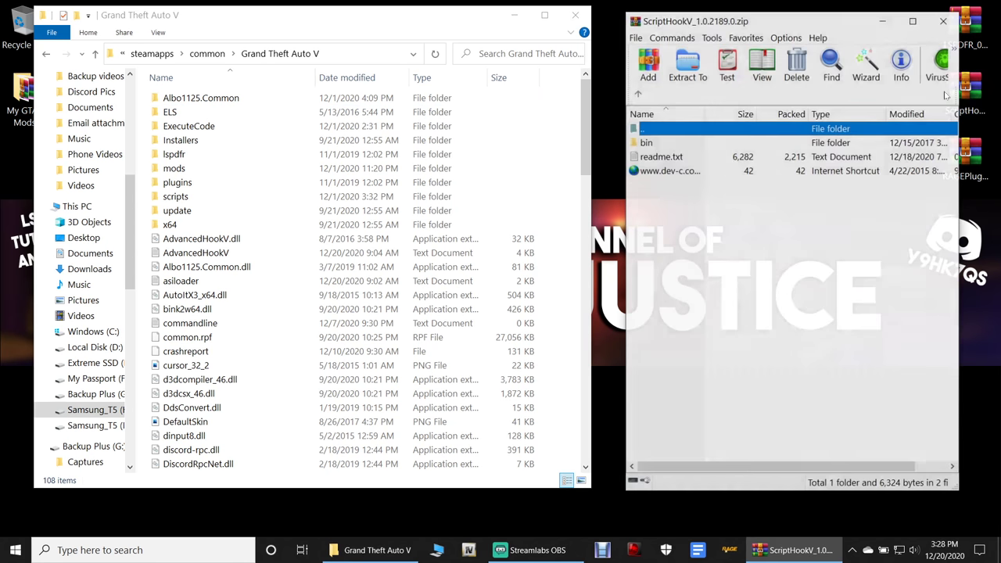
pyautogui.doubleClick(649, 143)
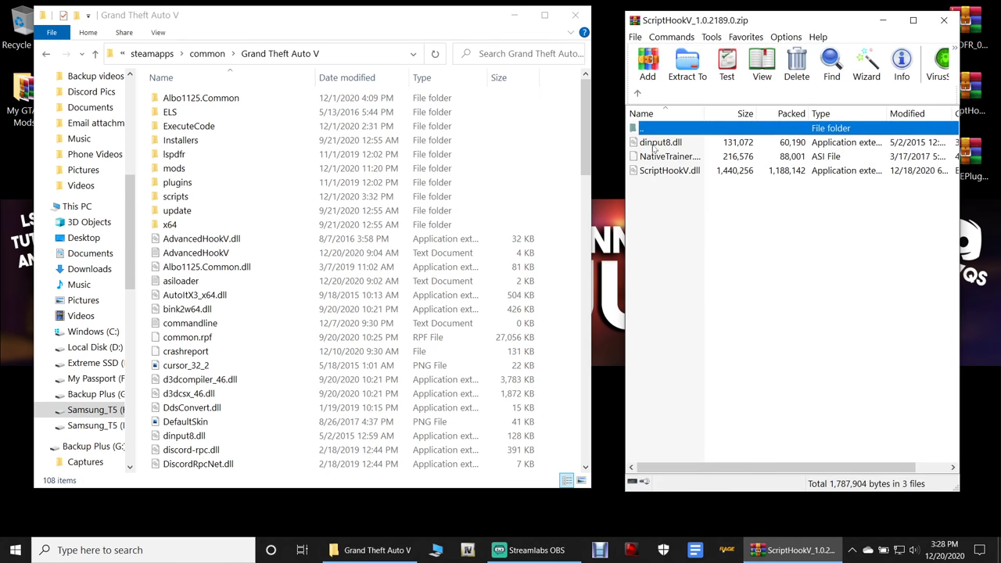
pyautogui.moveTo(738, 255); pyautogui.dragTo(677, 147)
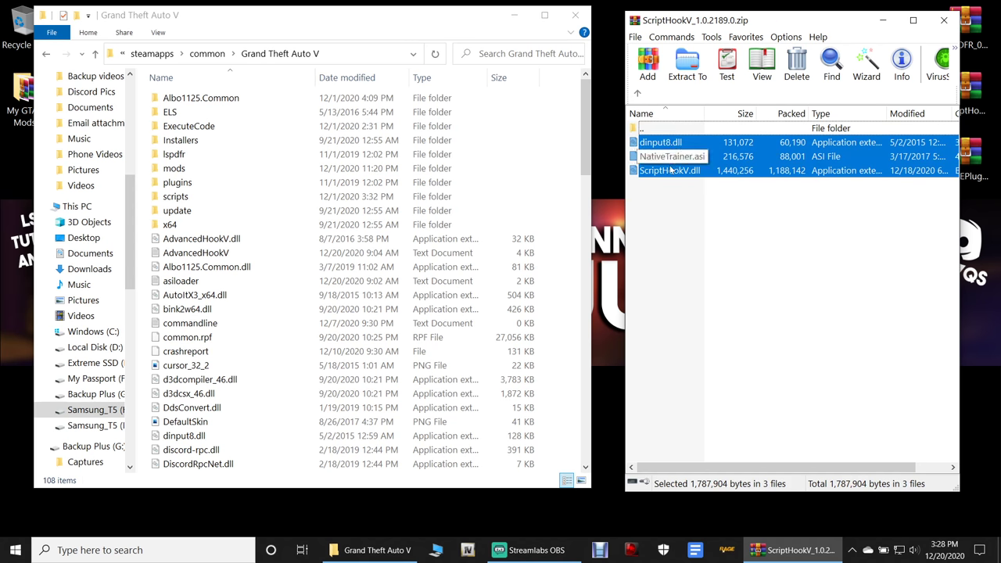
pyautogui.keyDown('ctrl'); pyautogui.click(672, 156); pyautogui.keyUp('ctrl')
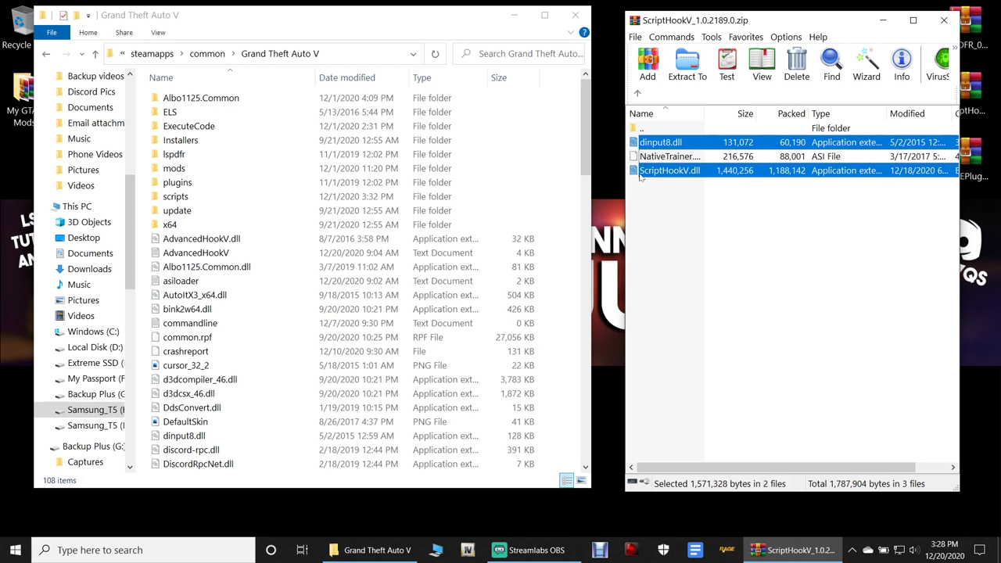
pyautogui.moveTo(646, 172); pyautogui.dragTo(552, 403)
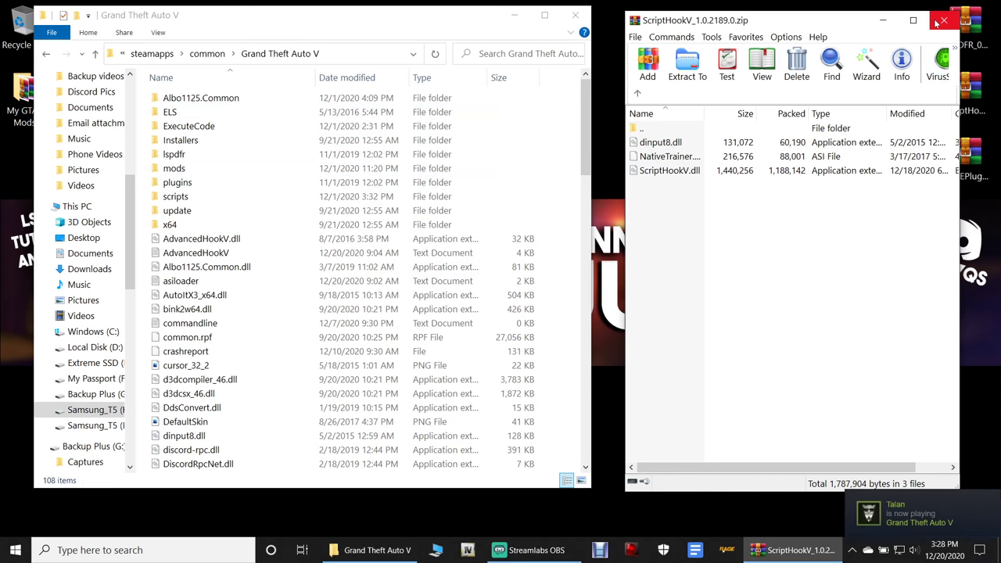
pyautogui.press('Escape')
# Step: Delete the LSPDFR and ScriptHookV archives from the desktop and move the RAGEPluginHook archive up into the freed space
pyautogui.click(971, 93)
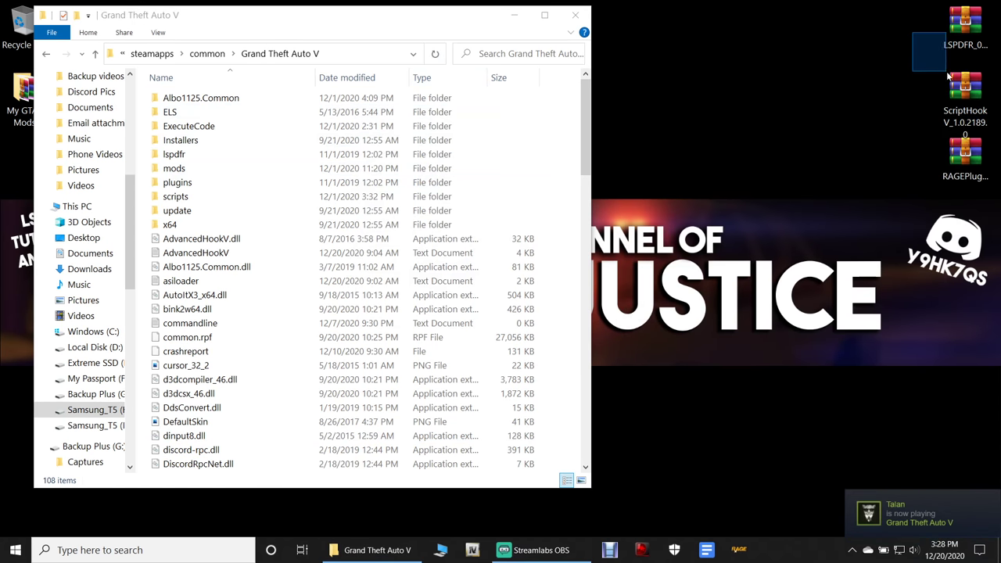
pyautogui.press('Delete')
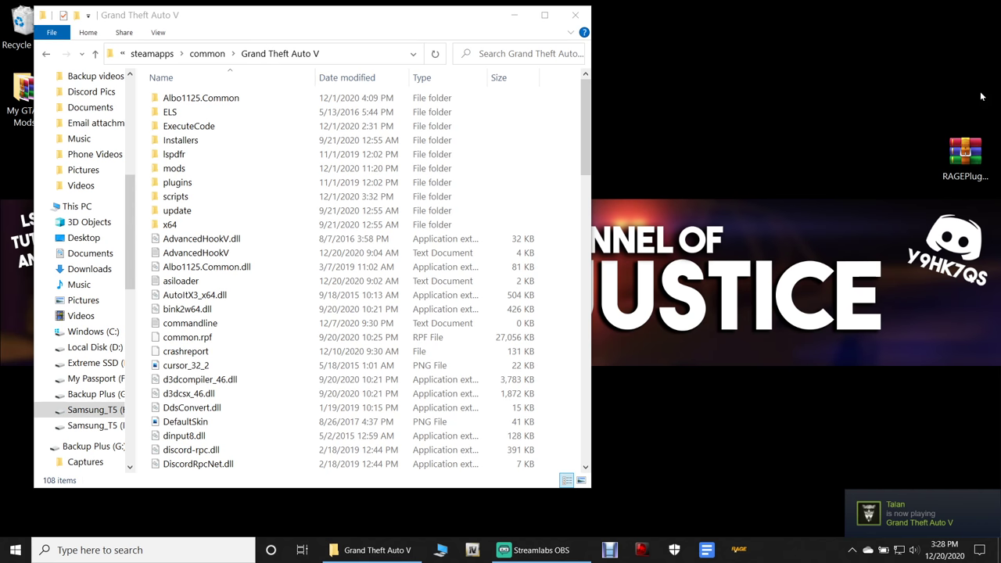
pyautogui.click(965, 153)
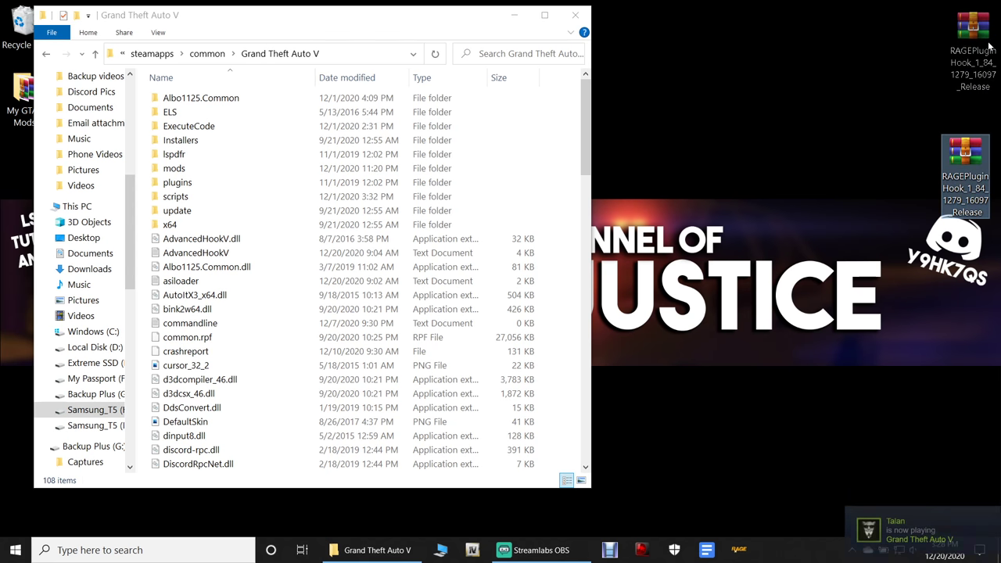
pyautogui.click(881, 148)
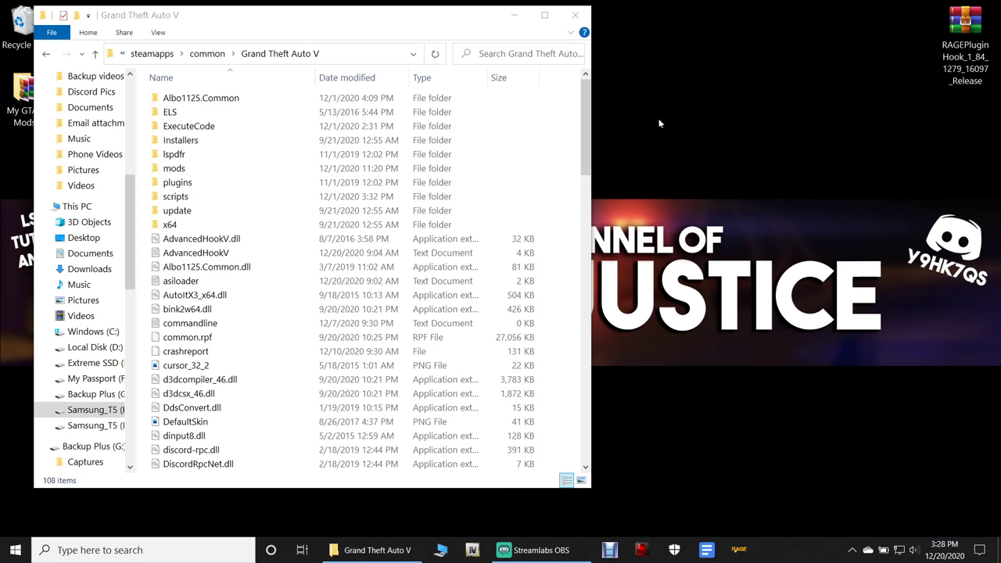
# Step: Minimize the Grand Theft Auto V folder and unpin the old RAGEPluginHook shortcut from the taskbar
pyautogui.click(515, 13)
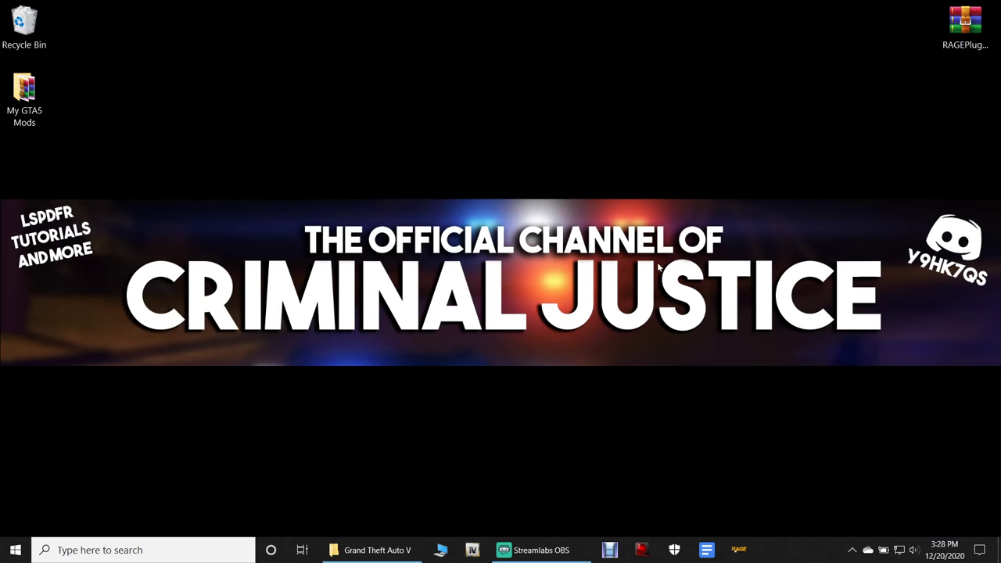
pyautogui.rightClick(745, 557)
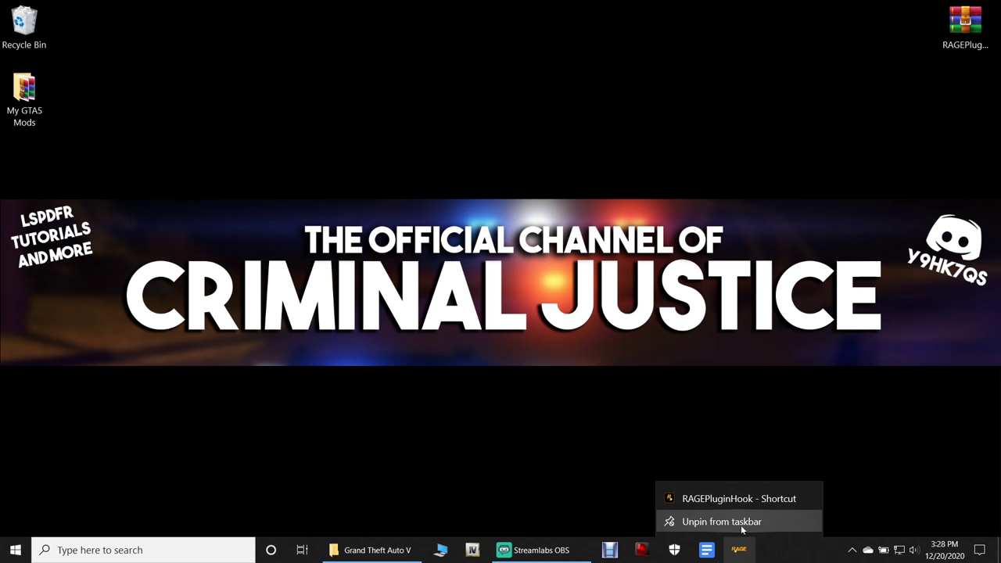
pyautogui.click(743, 523)
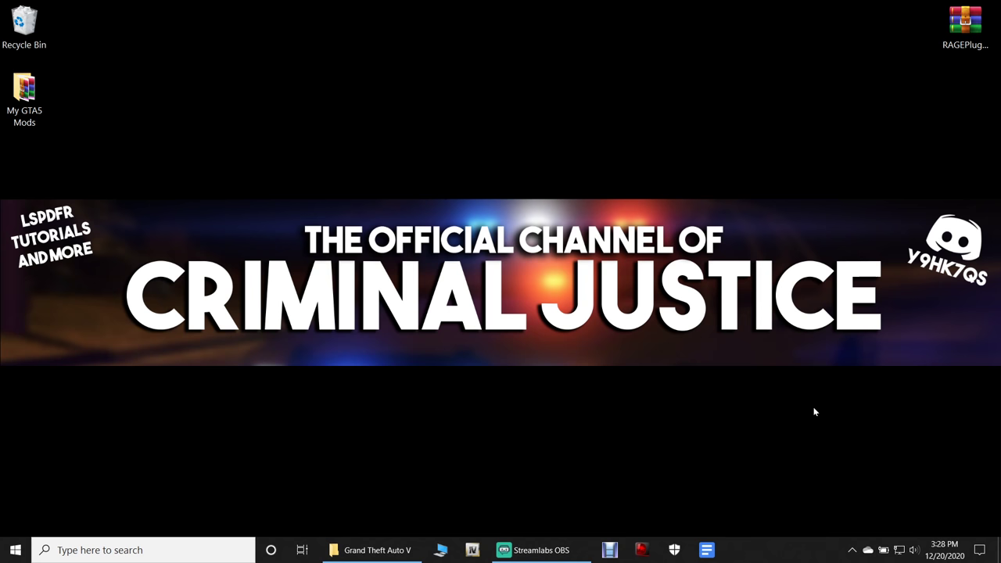
# Step: Copy everything except Licenses, SDK and Readme.txt from RAGEPluginHook_1_84_1279_16097_Release.zip into the Grand Theft Auto V folder, replacing existing files, and close the archive
pyautogui.click(383, 550)
pyautogui.click(953, 36)
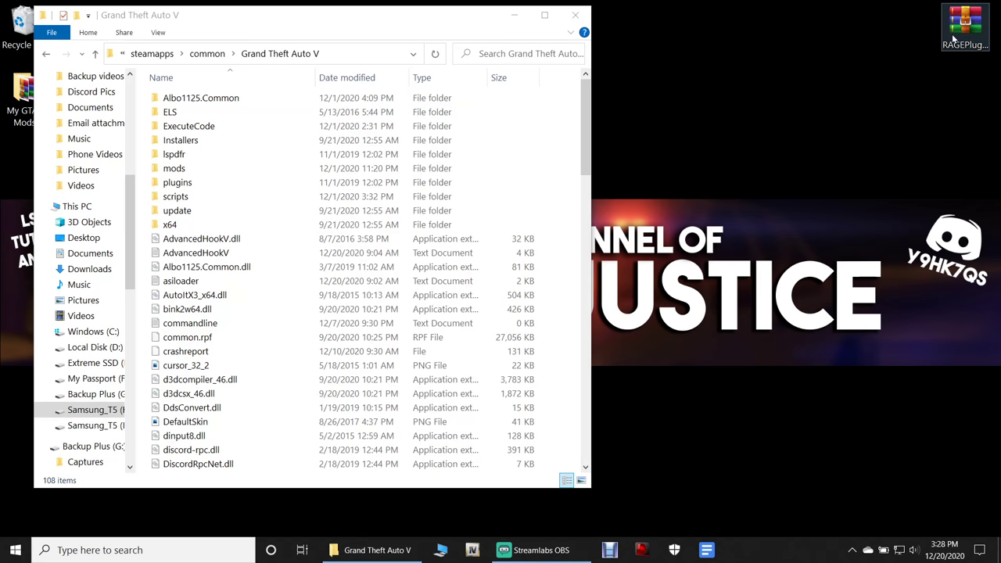
pyautogui.doubleClick(953, 37)
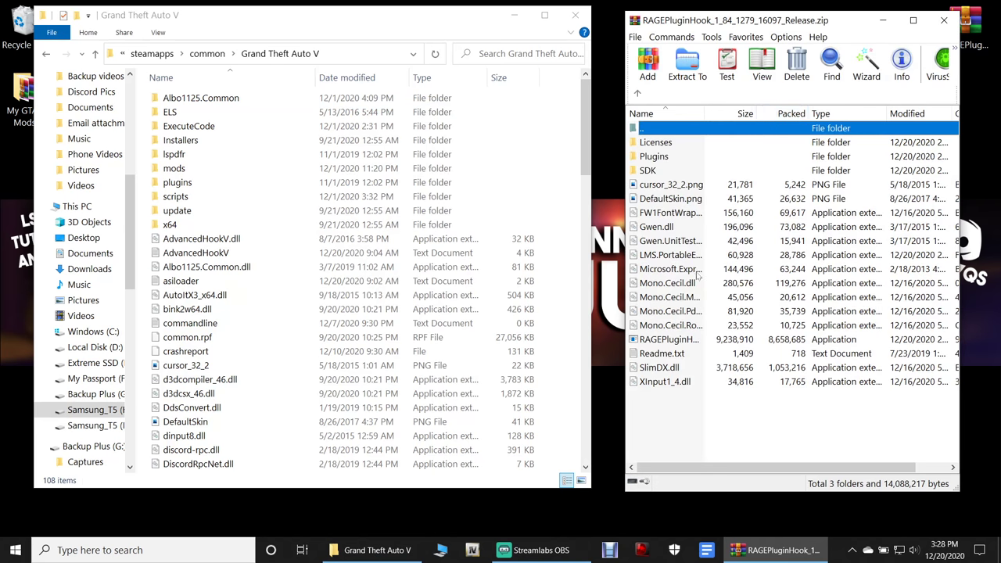
pyautogui.moveTo(837, 442); pyautogui.dragTo(686, 160)
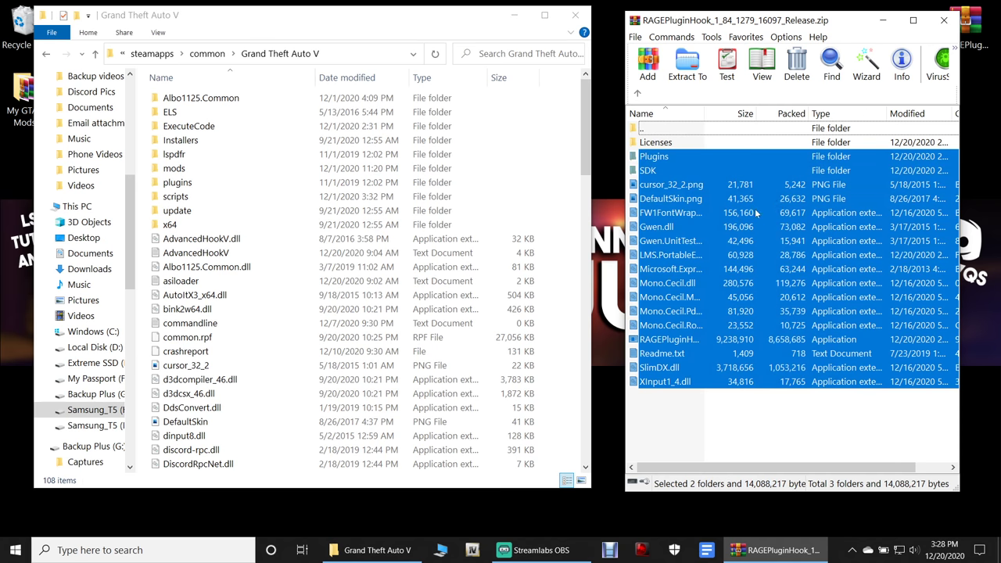
pyautogui.keyDown('ctrl'); pyautogui.click(651, 171); pyautogui.keyUp('ctrl')
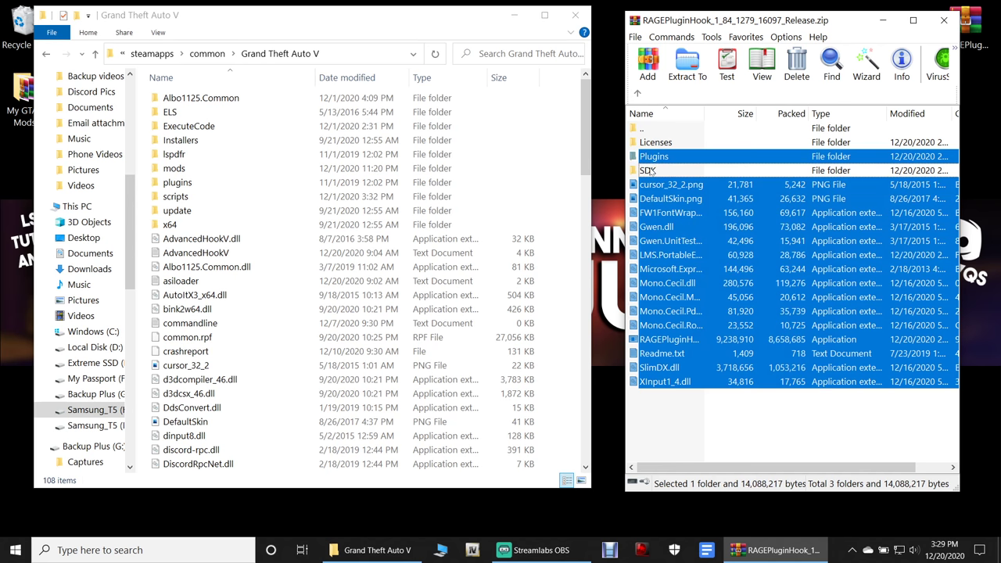
pyautogui.keyDown('ctrl'); pyautogui.click(681, 354); pyautogui.keyUp('ctrl')
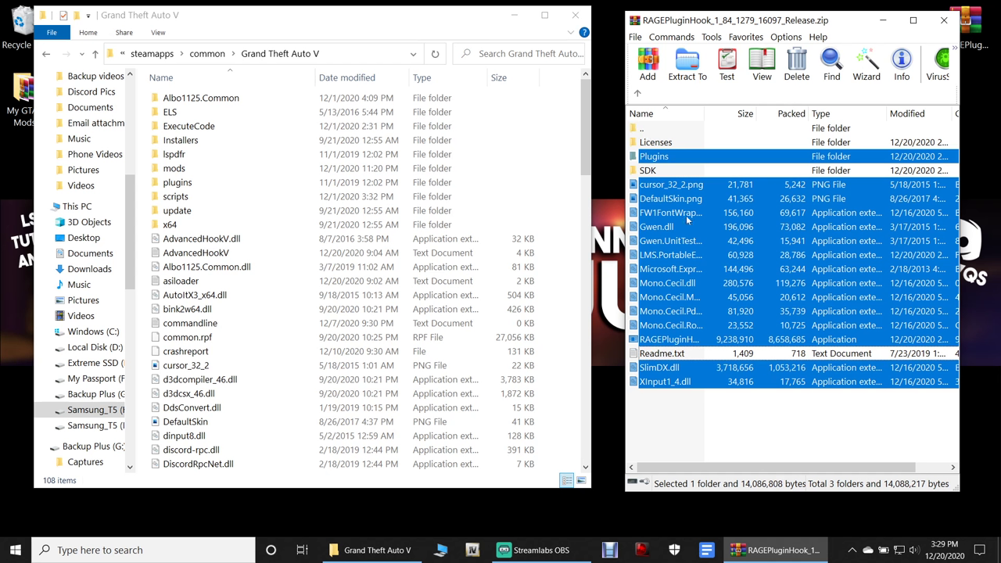
pyautogui.moveTo(679, 186); pyautogui.dragTo(559, 393)
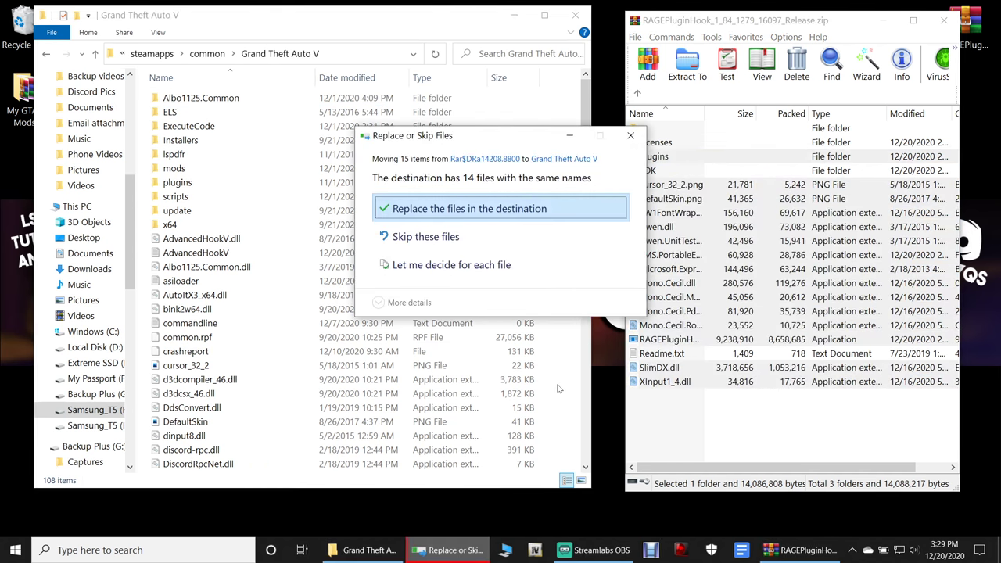
pyautogui.click(487, 209)
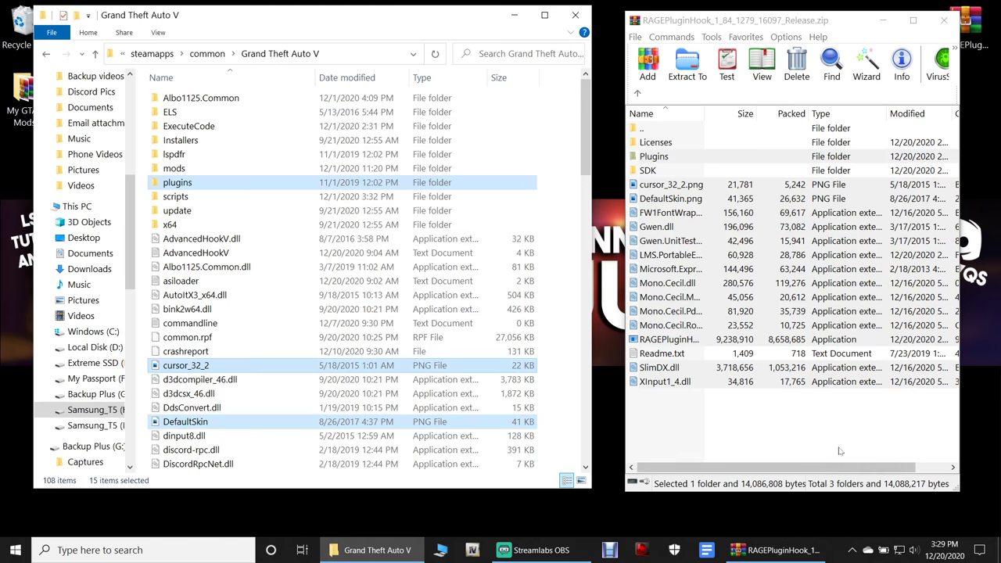
pyautogui.click(944, 19)
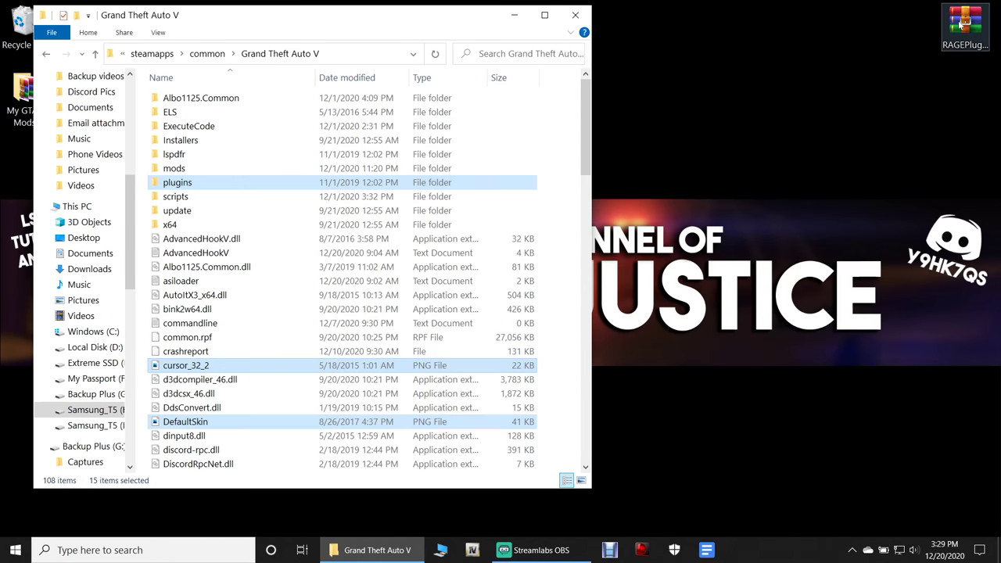
# Step: Delete the RAGEPluginHook archive from the desktop and refresh the Grand Theft Auto V folder
pyautogui.rightClick(966, 15)
pyautogui.click(796, 306)
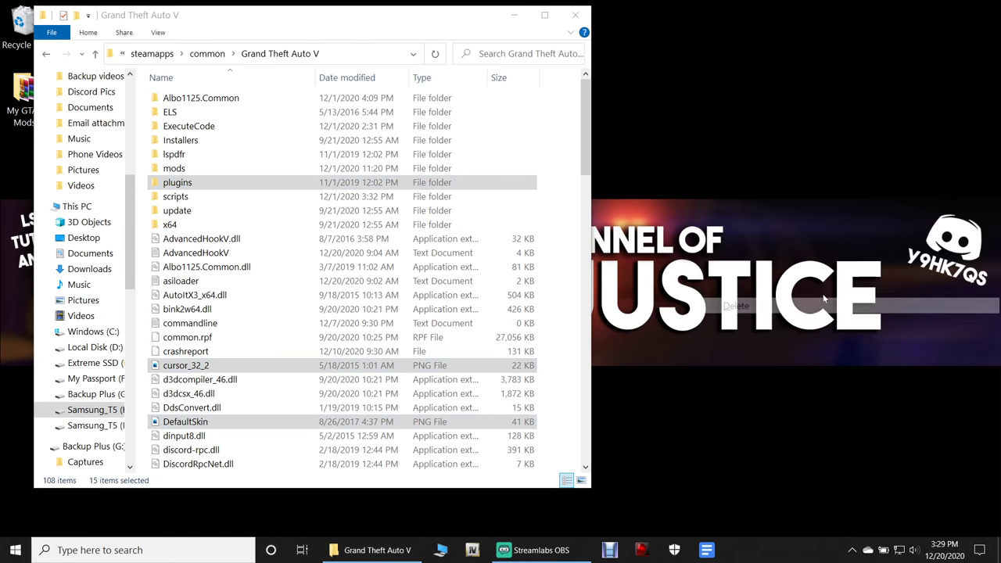
pyautogui.click(432, 49)
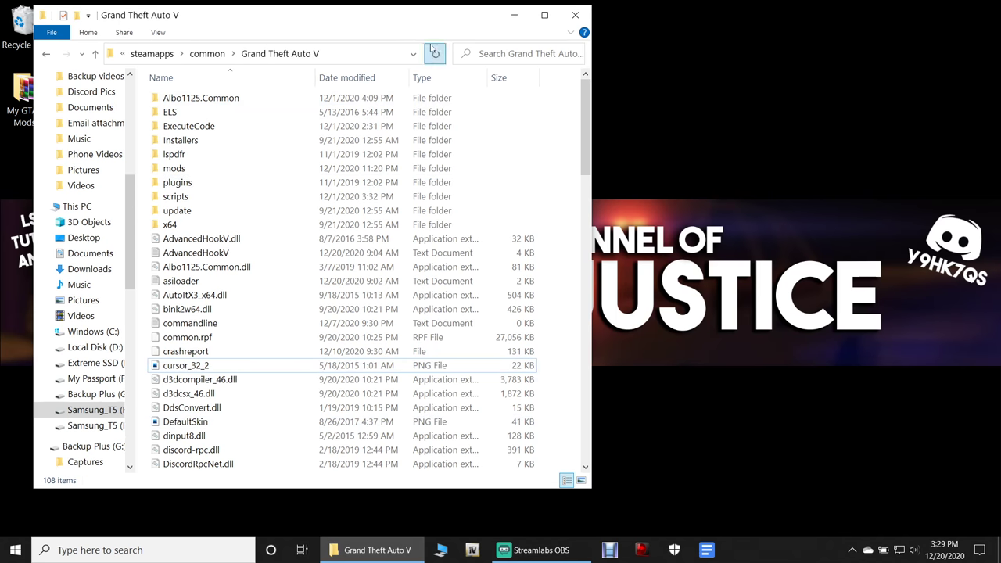
# Step: Create a desktop shortcut for the RAGEPluginHook application in the Grand Theft Auto V folder
pyautogui.scroll(-4, 561, 154)
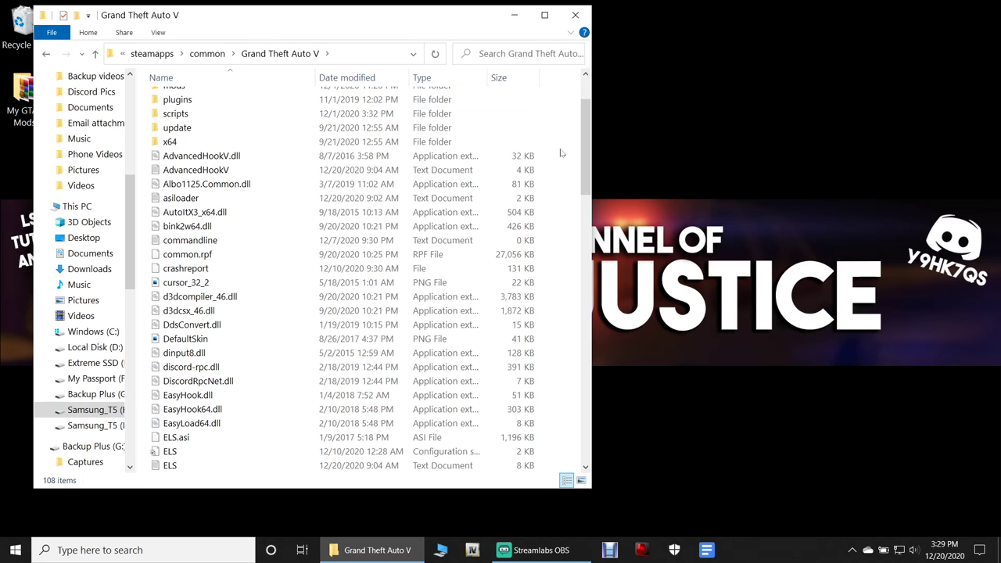
pyautogui.scroll(-8, 561, 154)
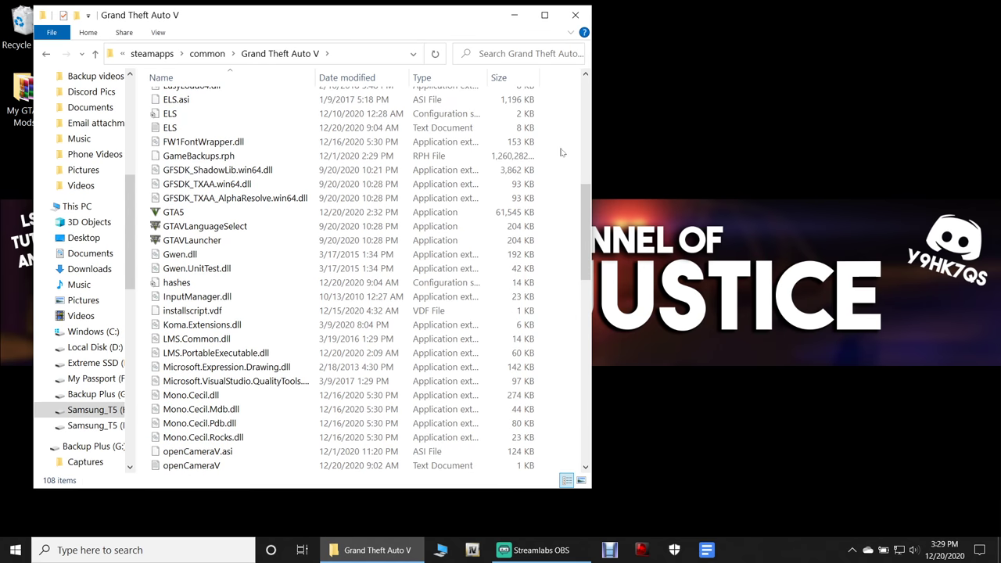
pyautogui.scroll(-8, 561, 152)
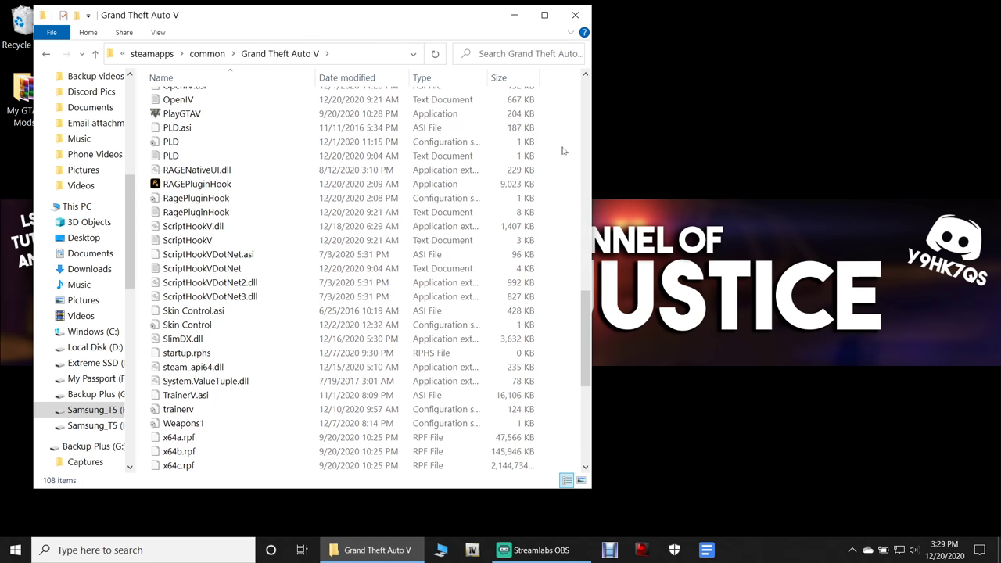
pyautogui.click(216, 185)
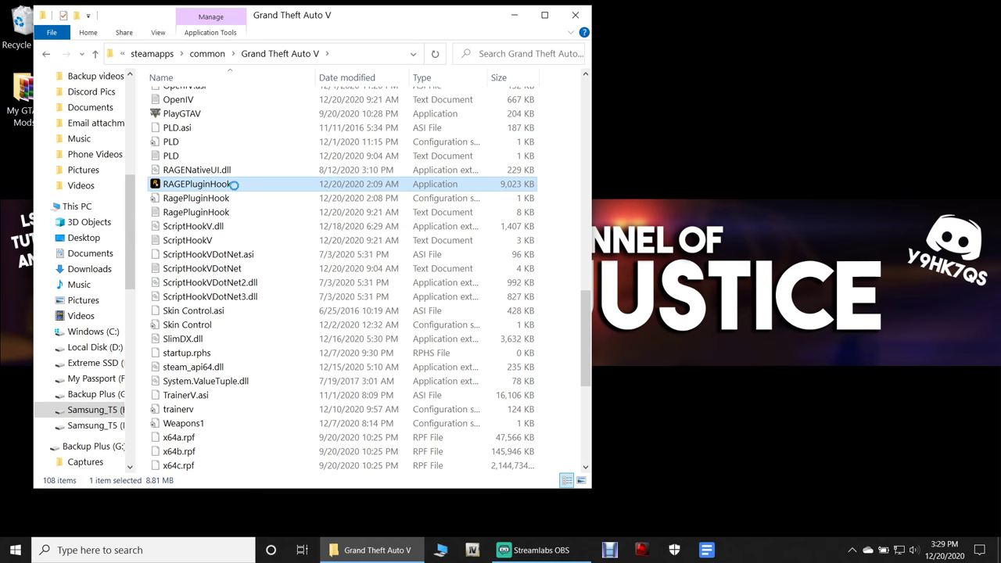
pyautogui.rightClick(235, 188)
pyautogui.moveTo(435, 405)
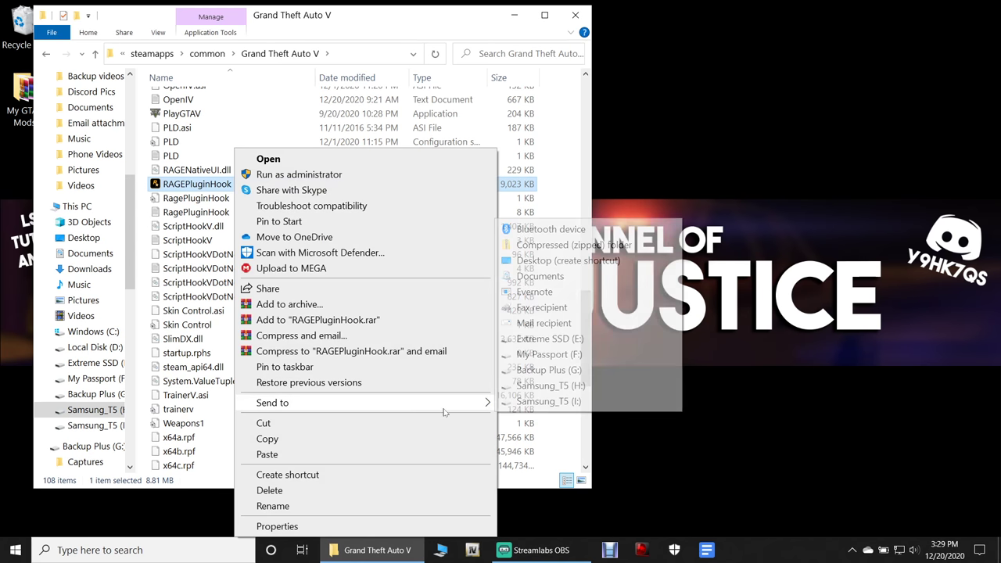
pyautogui.click(565, 261)
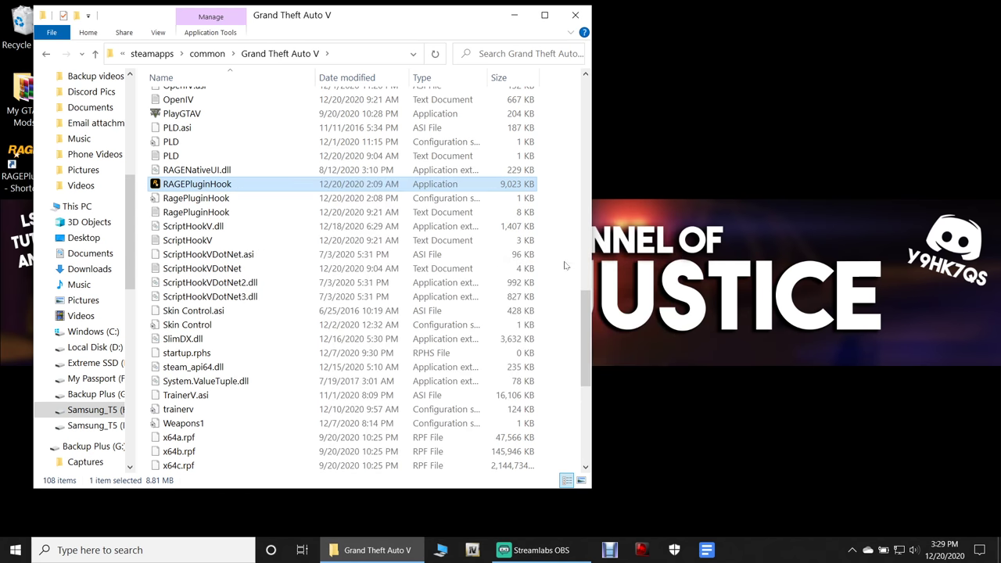
# Step: Close the Grand Theft Auto V folder and pin the new RAGEPluginHook desktop shortcut to the taskbar
pyautogui.click(575, 15)
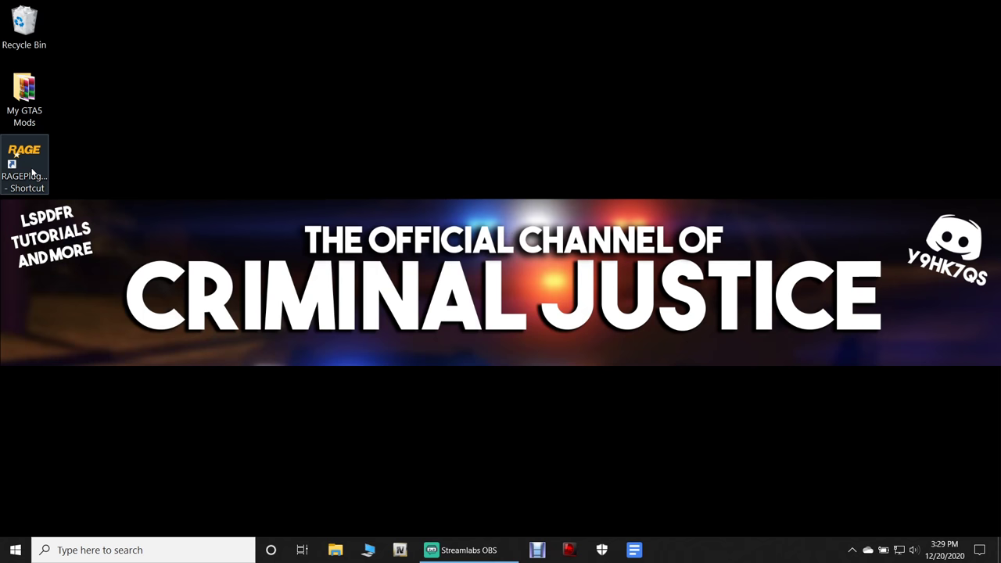
pyautogui.moveTo(26, 171); pyautogui.dragTo(693, 556)
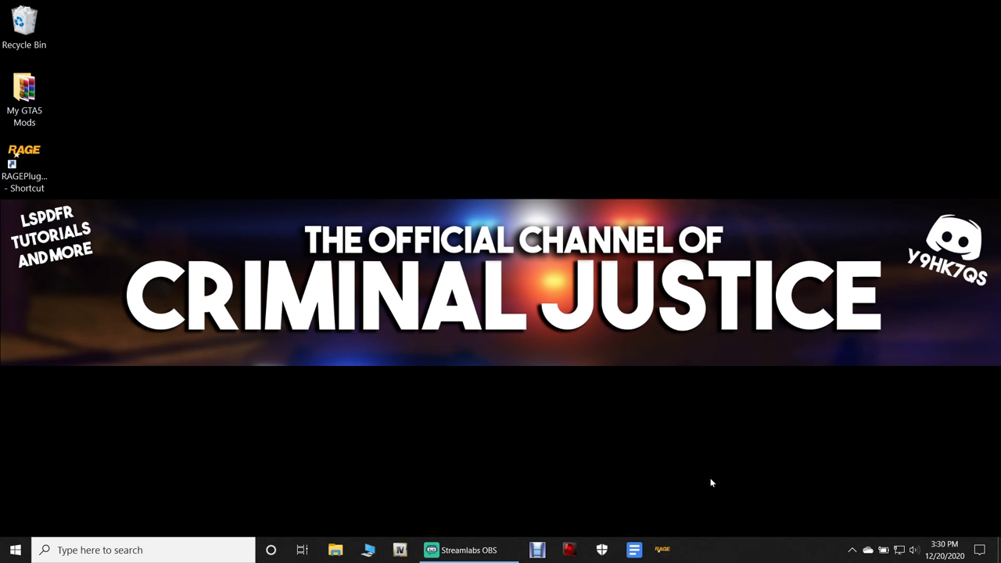
# Step: Delete the RAGEPluginHook shortcut from the desktop and open the Grand Theft Auto V folder
pyautogui.moveTo(24, 165); pyautogui.dragTo(17, 21)
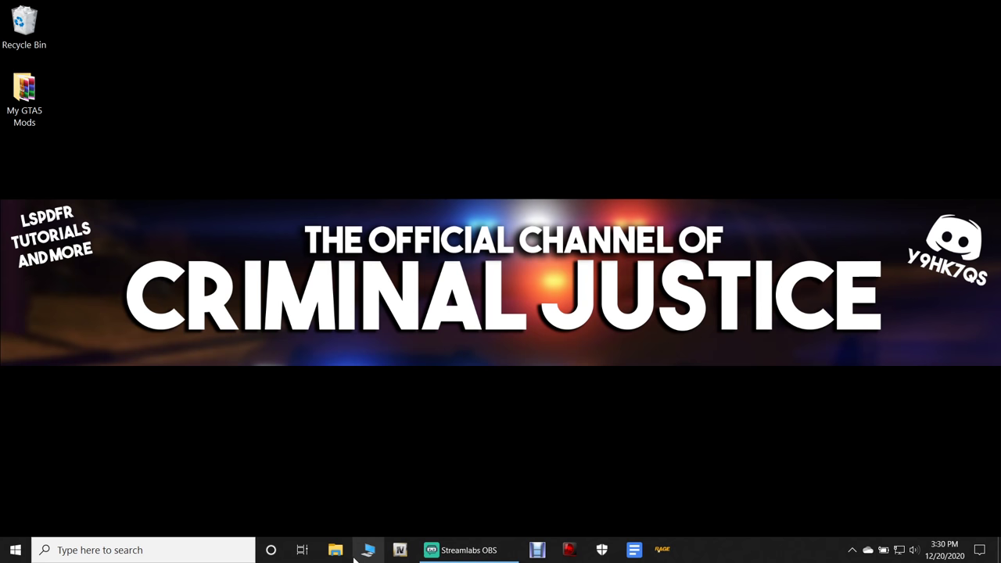
pyautogui.rightClick(337, 551)
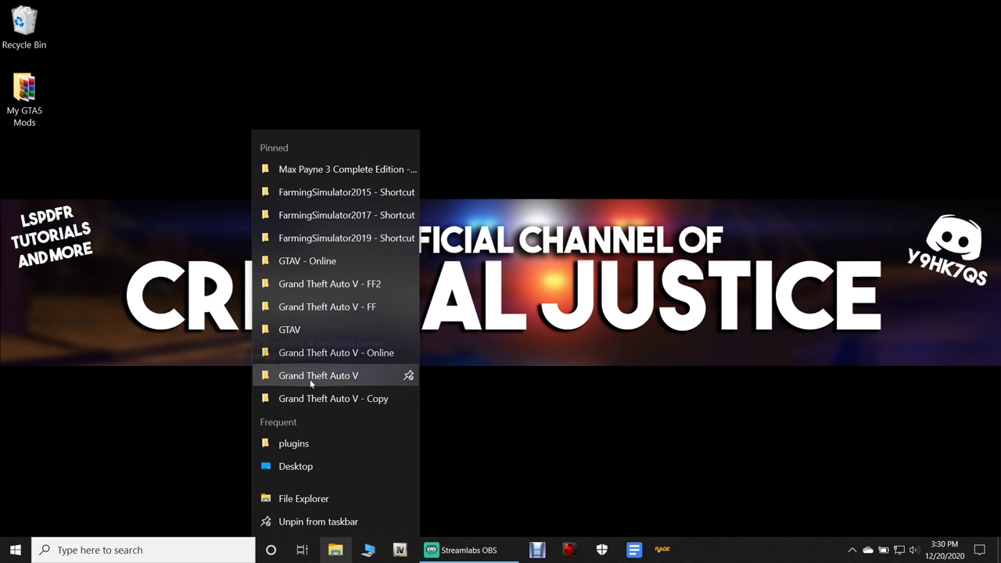
pyautogui.click(310, 378)
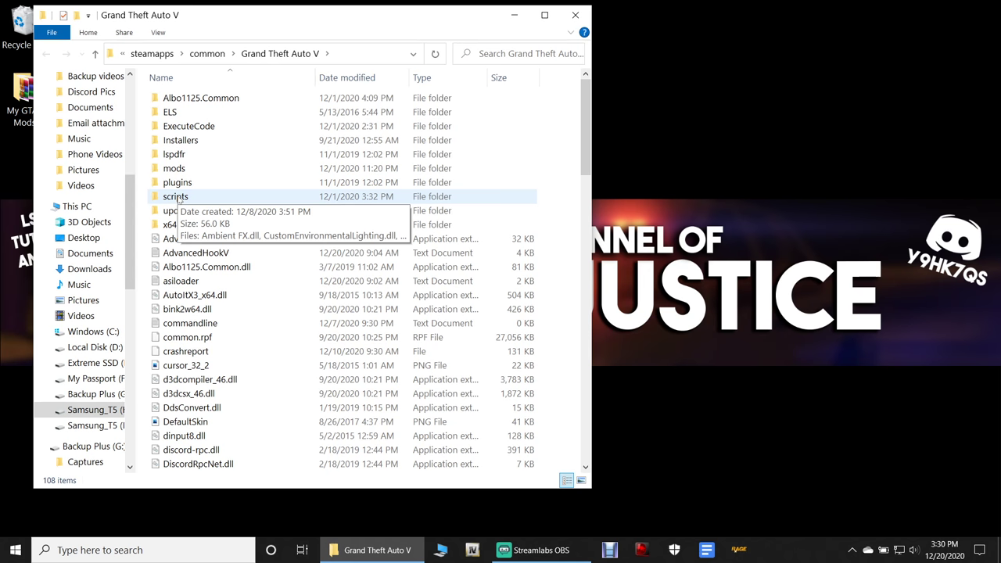
# Step: Open the keys configuration file from the lspdfr folder and maximize its window
pyautogui.doubleClick(174, 154)
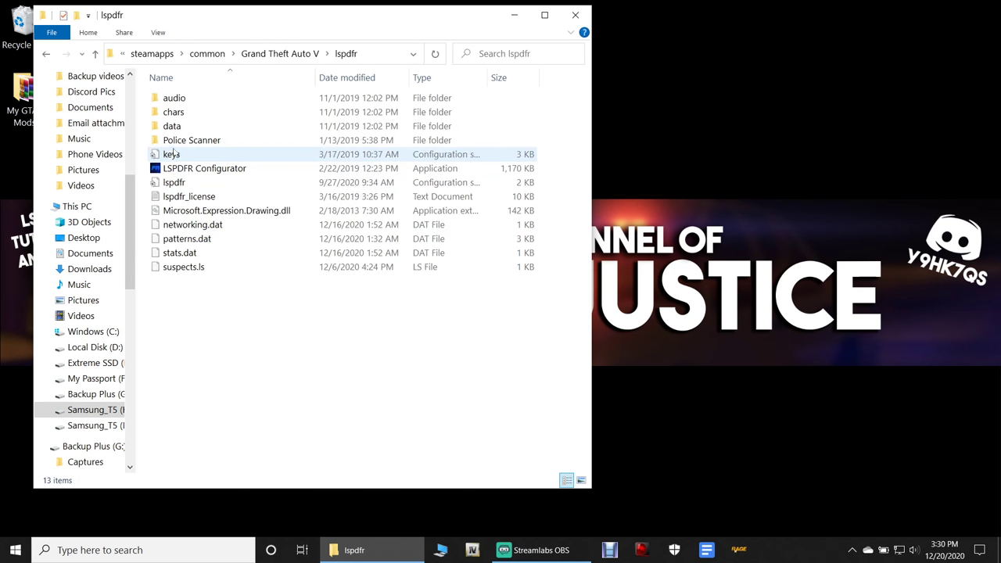
pyautogui.doubleClick(176, 155)
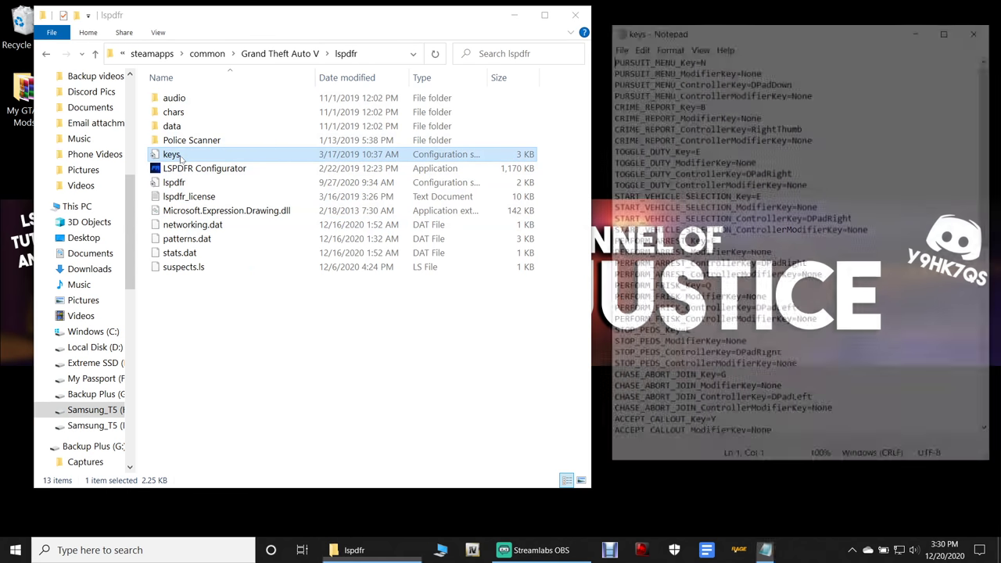
pyautogui.moveTo(816, 33); pyautogui.dragTo(485, 2)
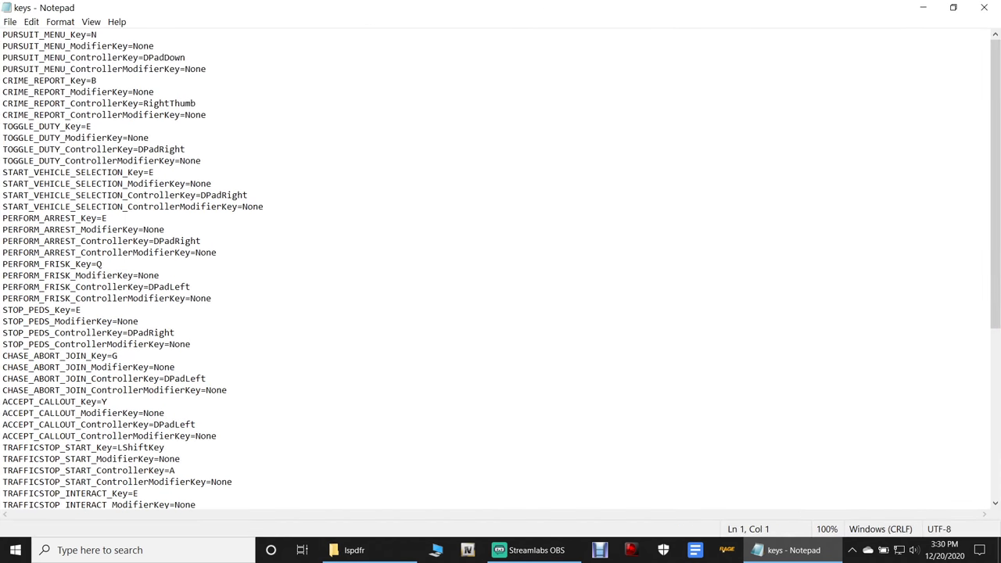
# Step: Set PURSUIT_MENU_ControllerKey to None in the keys file
pyautogui.moveTo(154, 46); pyautogui.dragTo(133, 46)
pyautogui.moveTo(185, 58); pyautogui.dragTo(144, 58)
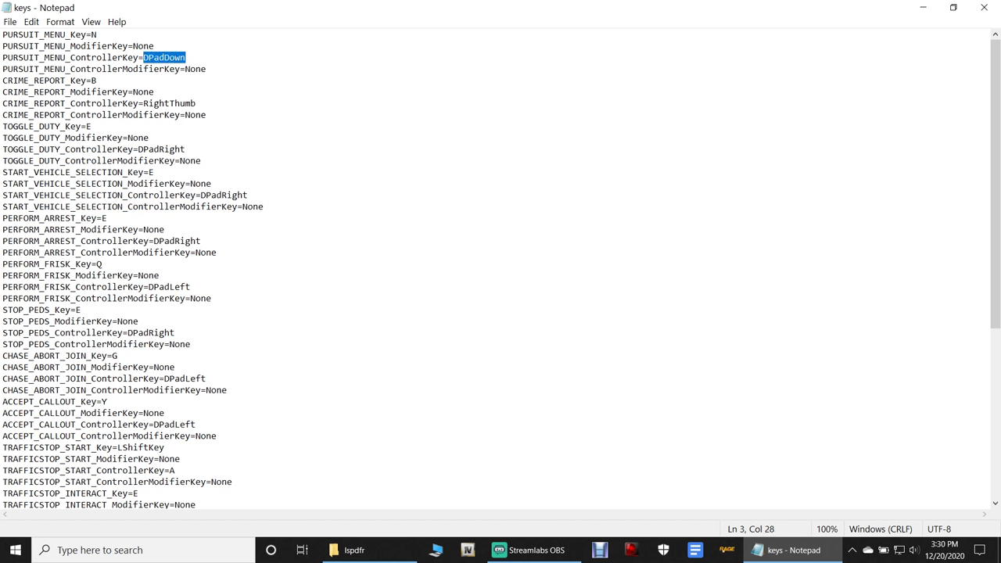
pyautogui.write('None')
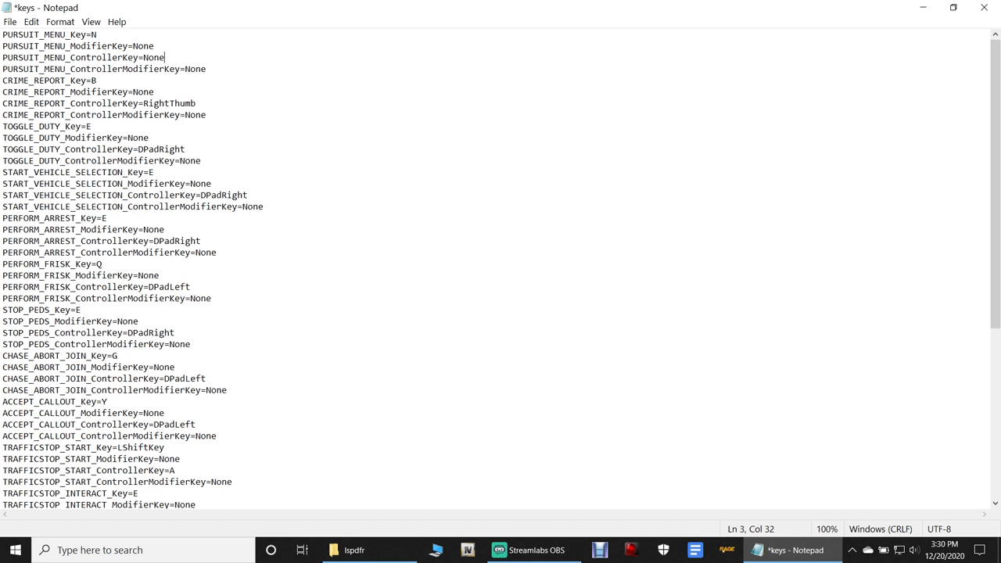
# Step: Set CRIME_REPORT_Key to None in the keys file
pyautogui.press('Down')
pyautogui.press('Down')
pyautogui.hotkey('shift', 'Down')
pyautogui.hotkey('shift', 'Left')
pyautogui.hotkey('shift', 'Left')
pyautogui.hotkey('shift', 'Left')
pyautogui.hotkey('shift', 'Left')
pyautogui.hotkey('shift', 'Left')
pyautogui.hotkey('shift', 'Left')
pyautogui.hotkey('shift', 'Left')
pyautogui.hotkey('shift', 'Left')
pyautogui.hotkey('shift', 'Left')
pyautogui.hotkey('shift', 'Left')
pyautogui.hotkey('shift', 'Left')
pyautogui.hotkey('shift', 'Left')
pyautogui.hotkey('shift', 'Left')
pyautogui.hotkey('shift', 'Left')
pyautogui.hotkey('shift', 'Left')
pyautogui.hotkey('shift', 'Up')
pyautogui.hotkey('shift', 'Right')
pyautogui.hotkey('shift', 'Right')
pyautogui.hotkey('shift', 'Right')
pyautogui.hotkey('shift', 'Right')
pyautogui.hotkey('shift', 'Right')
pyautogui.hotkey('shift', 'Right')
pyautogui.hotkey('shift', 'Right')
pyautogui.hotkey('shift', 'Right')
pyautogui.hotkey('shift', 'Right')
pyautogui.hotkey('shift', 'Right')
pyautogui.hotkey('shift', 'Right')
pyautogui.hotkey('shift', 'Right')
pyautogui.hotkey('shift', 'Right')
pyautogui.hotkey('shift', 'Right')
pyautogui.write('None')
# Step: Change the PERFORM_ARREST_Key binding to I in the keys file
pyautogui.press('Down')
pyautogui.press('Down')
pyautogui.press('End')
pyautogui.press('Home')
pyautogui.hotkey('shift', 'End')
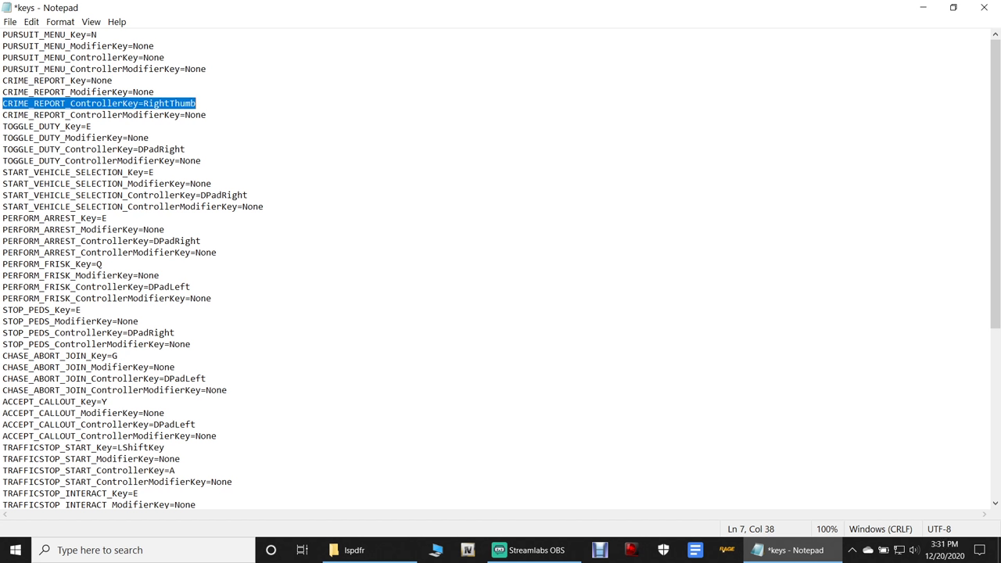
pyautogui.press('End')
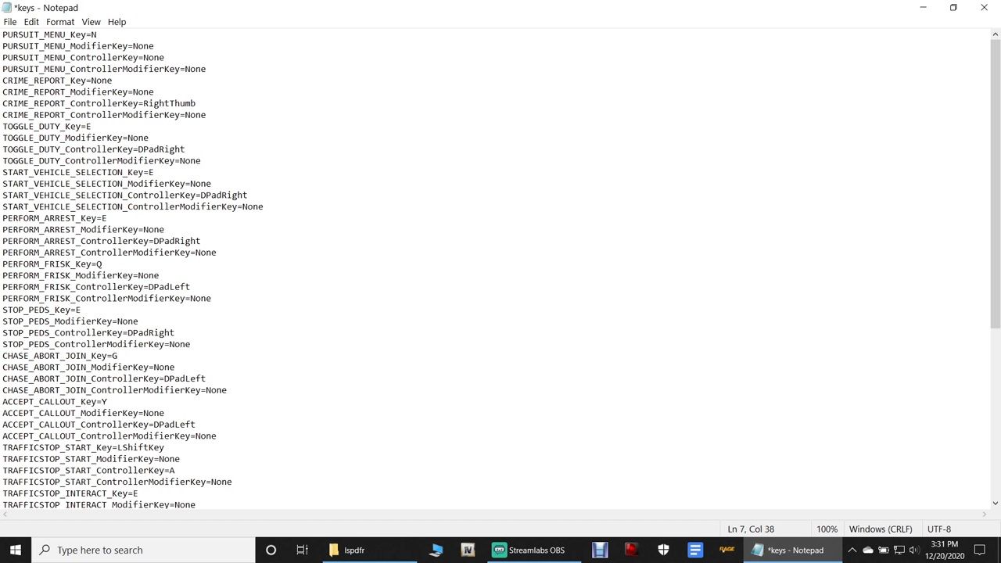
pyautogui.press('Down')
pyautogui.press('Down')
pyautogui.press('Down')
pyautogui.scroll(-1, 500, 270)
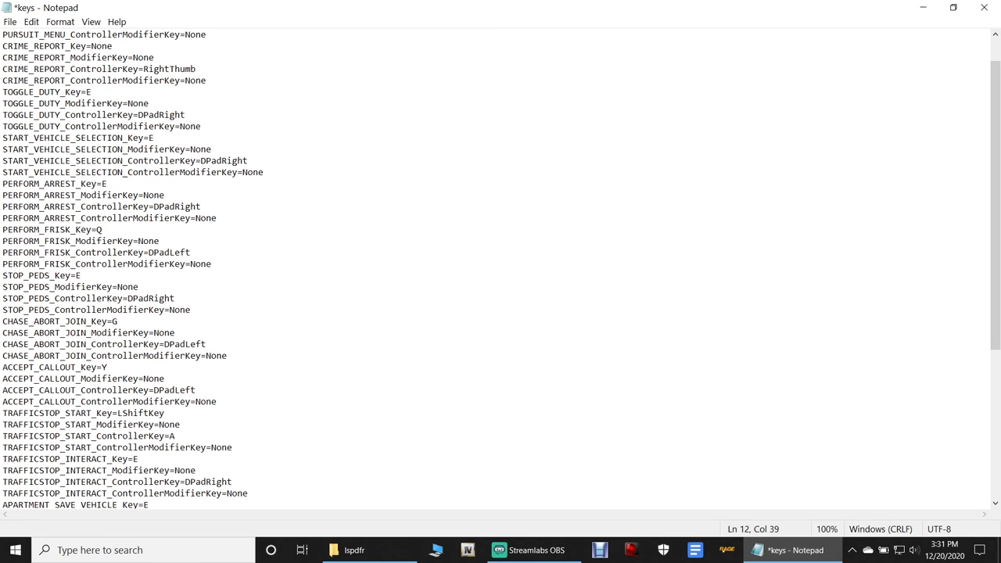
pyautogui.press('Down')
pyautogui.press('Down')
pyautogui.press('Down')
pyautogui.press('Down')
pyautogui.press('Down')
pyautogui.hotkey('shift', 'Left')
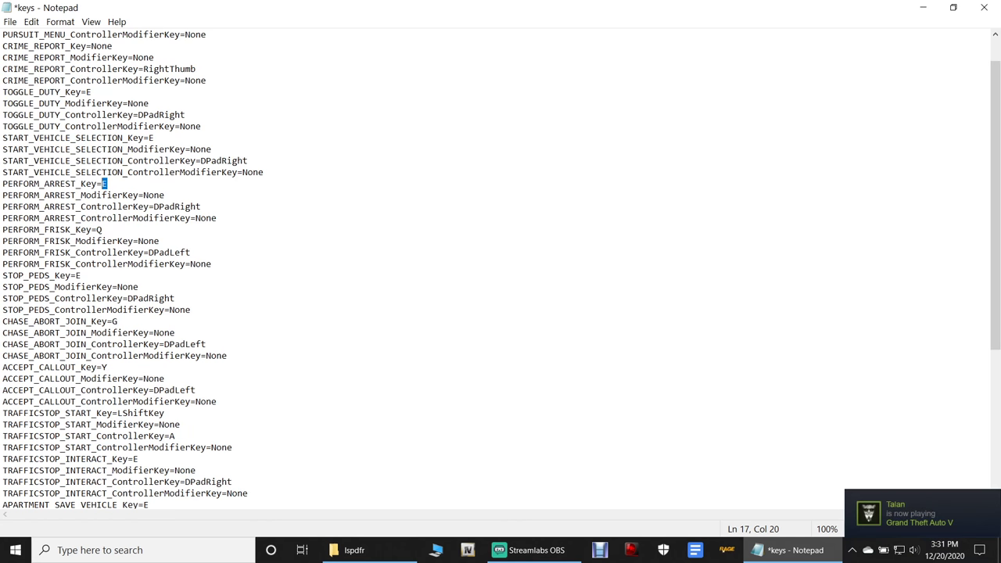
pyautogui.write('I')
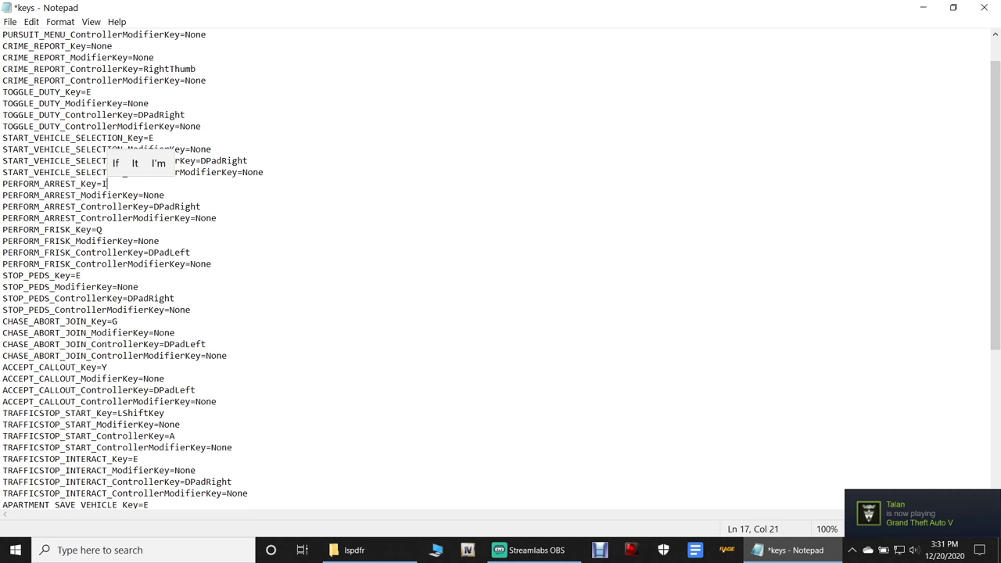
# Step: Change the STOP_PEDS_Key binding to I in the keys file
pyautogui.press('Down')
pyautogui.press('Down')
pyautogui.press('Down')
pyautogui.press('End')
pyautogui.press('Down')
pyautogui.press('Down')
pyautogui.press('Down')
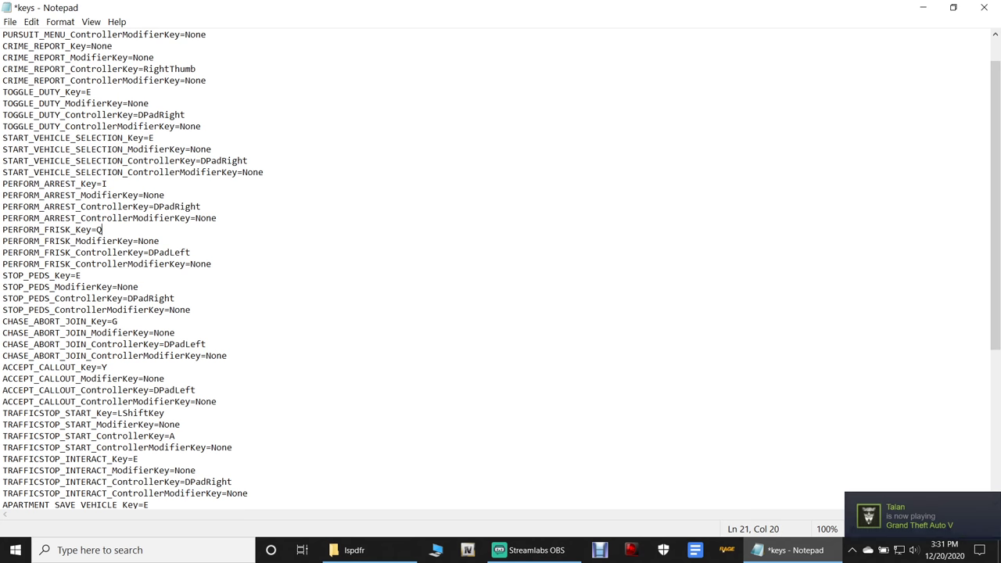
pyautogui.press('Down')
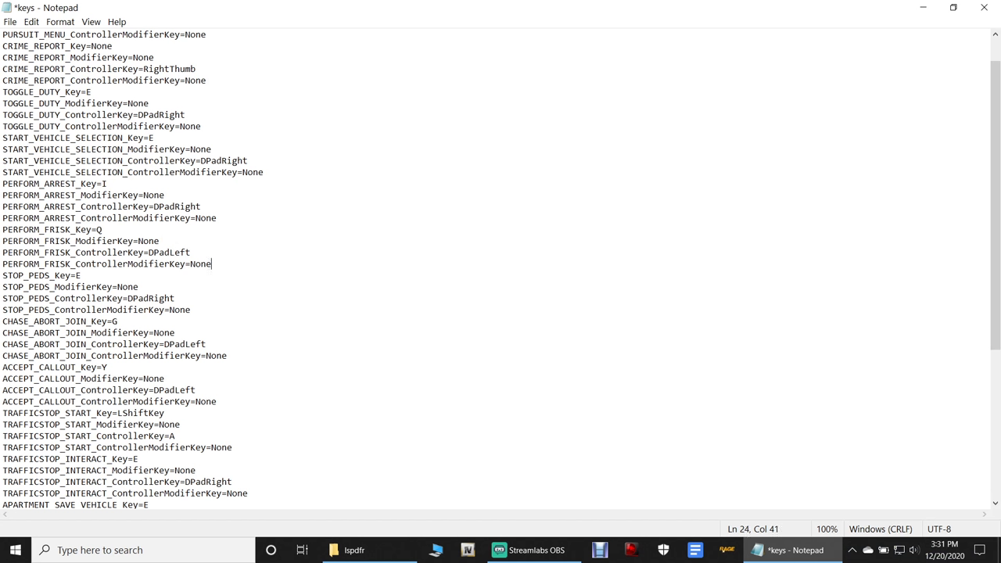
pyautogui.press('Down')
pyautogui.press('Home')
pyautogui.hotkey('shift', 'End')
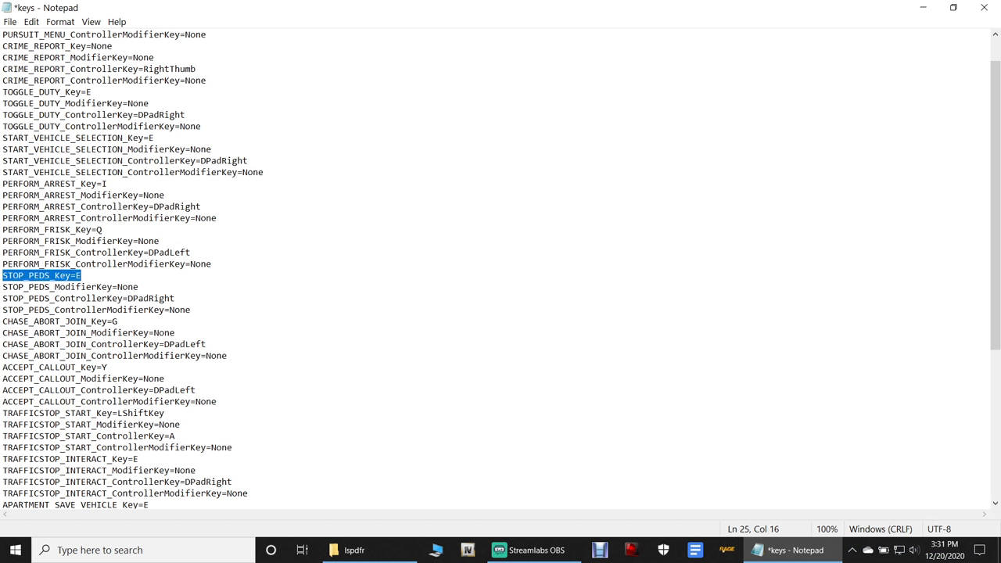
pyautogui.press('End')
pyautogui.hotkey('shift', 'Left')
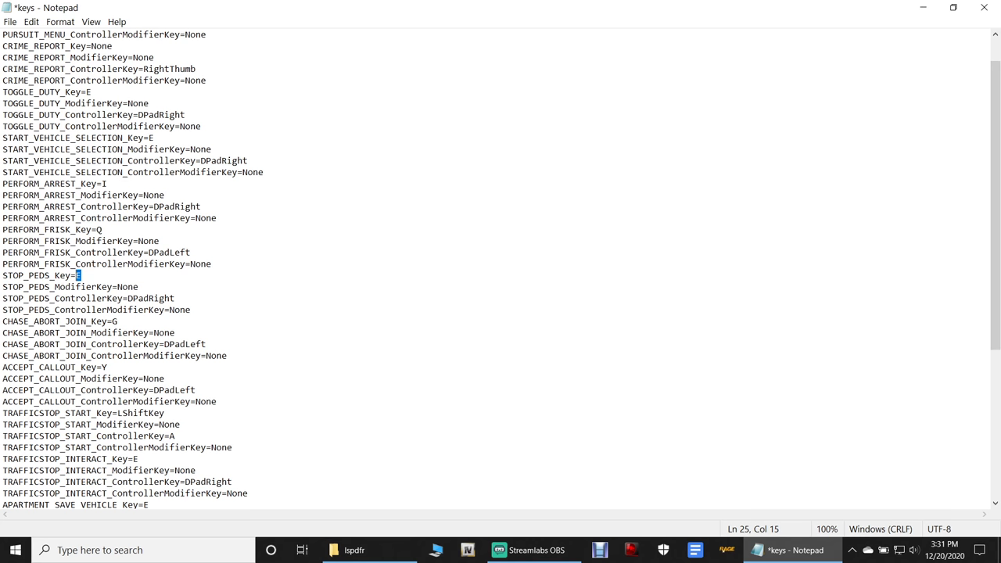
pyautogui.write('I')
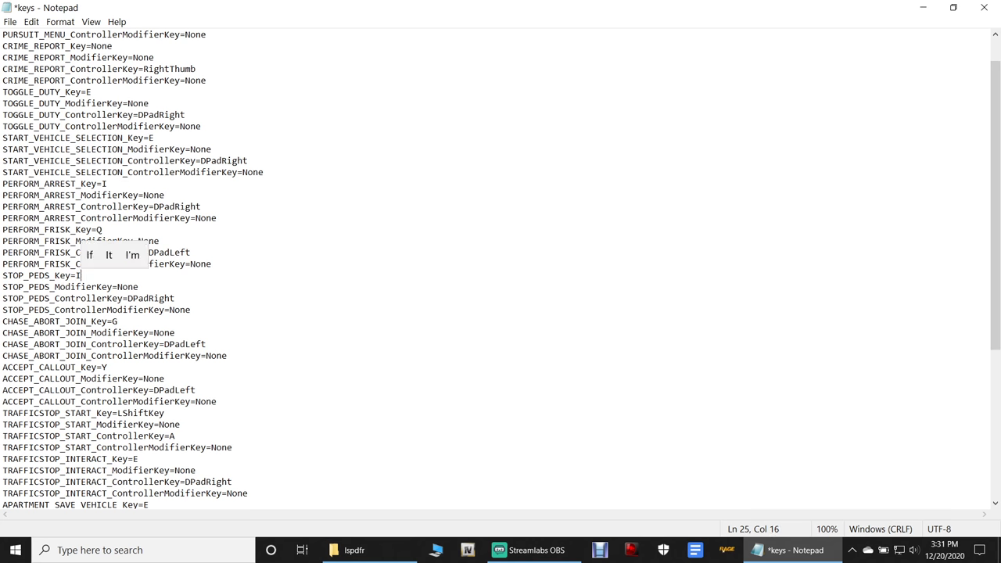
# Step: Set CHASE_ABORT_JOIN_Key to None in the keys file
pyautogui.press('Down')
pyautogui.press('Down')
pyautogui.press('End')
pyautogui.press('Down')
pyautogui.press('End')
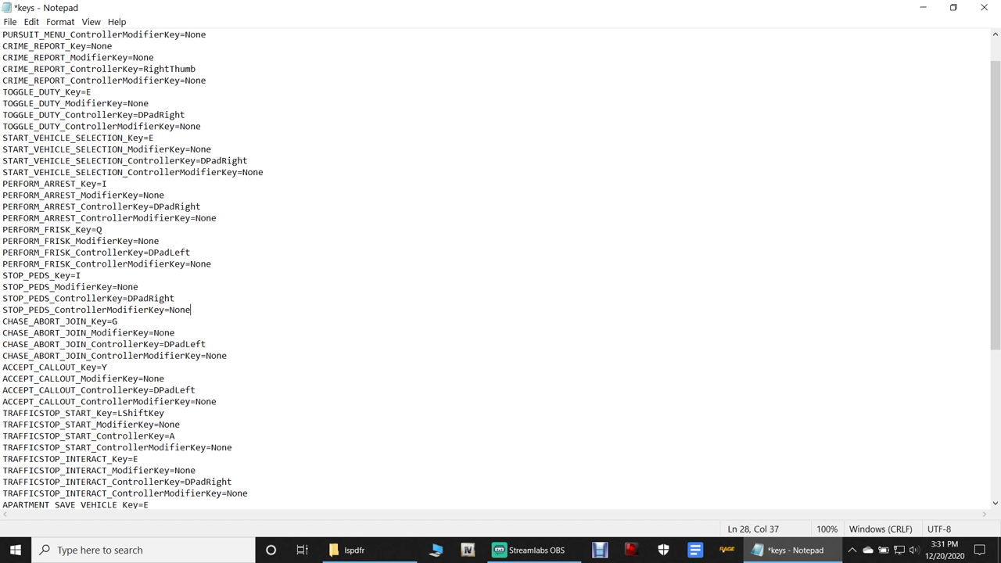
pyautogui.press('Down')
pyautogui.hotkey('shift', 'Left')
pyautogui.hotkey('shift', 'Left')
pyautogui.hotkey('shift', 'Left')
pyautogui.hotkey('shift', 'Left')
pyautogui.hotkey('shift', 'Left')
pyautogui.hotkey('shift', 'Left')
pyautogui.hotkey('shift', 'Left')
pyautogui.hotkey('shift', 'Left')
pyautogui.hotkey('shift', 'Left')
pyautogui.hotkey('shift', 'Left')
pyautogui.hotkey('shift', 'Left')
pyautogui.hotkey('shift', 'Left')
pyautogui.hotkey('shift', 'Left')
pyautogui.hotkey('shift', 'Right')
pyautogui.hotkey('shift', 'Right')
pyautogui.hotkey('shift', 'Right')
pyautogui.hotkey('shift', 'Down')
pyautogui.hotkey('shift', 'Right')
pyautogui.hotkey('shift', 'Right')
pyautogui.hotkey('shift', 'Right')
pyautogui.hotkey('shift', 'Right')
pyautogui.hotkey('shift', 'Right')
pyautogui.write('None')
# Step: Set CHASE_ABORT_JOIN_ControllerKey to None in the keys file
pyautogui.press('Down')
pyautogui.press('Down')
pyautogui.press('End')
pyautogui.hotkey('shift', 'Left')
pyautogui.hotkey('shift', 'Left')
pyautogui.hotkey('shift', 'Left')
pyautogui.hotkey('shift', 'Left')
pyautogui.hotkey('shift', 'Left')
pyautogui.hotkey('shift', 'Left')
pyautogui.hotkey('shift', 'Left')
pyautogui.hotkey('shift', 'Left')
pyautogui.hotkey('shift', 'Left')
pyautogui.hotkey('shift', 'Left')
pyautogui.hotkey('shift', 'Left')
pyautogui.hotkey('shift', 'Left')
pyautogui.hotkey('shift', 'Left')
pyautogui.hotkey('shift', 'Left')
pyautogui.hotkey('shift', 'Left')
pyautogui.hotkey('shift', 'Left')
pyautogui.hotkey('shift', 'Left')
pyautogui.hotkey('shift', 'Left')
pyautogui.hotkey('shift', 'Left')
pyautogui.hotkey('shift', 'Left')
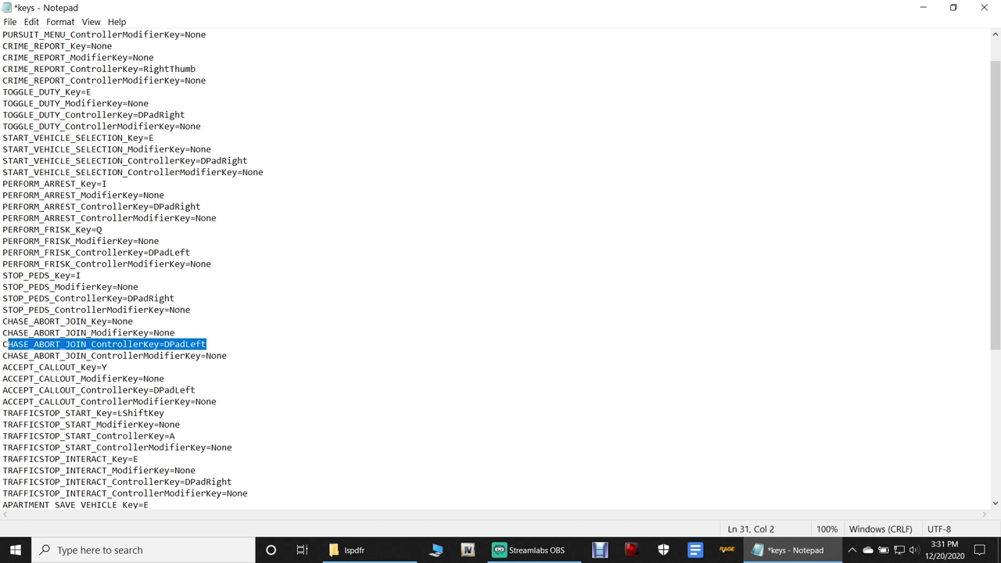
pyautogui.hotkey('shift', 'Right')
pyautogui.hotkey('shift', 'Right')
pyautogui.hotkey('shift', 'Right')
pyautogui.hotkey('shift', 'Down')
pyautogui.hotkey('shift', 'Right')
pyautogui.hotkey('shift', 'Right')
pyautogui.hotkey('shift', 'Right')
pyautogui.hotkey('shift', 'Right')
pyautogui.hotkey('shift', 'Right')
pyautogui.hotkey('shift', 'Right')
pyautogui.hotkey('shift', 'Right')
pyautogui.hotkey('shift', 'Right')
pyautogui.hotkey('shift', 'Right')
pyautogui.hotkey('shift', 'Right')
pyautogui.hotkey('shift', 'Right')
pyautogui.hotkey('shift', 'Right')
pyautogui.hotkey('shift', 'Up')
pyautogui.hotkey('shift', 'Right')
pyautogui.hotkey('shift', 'Right')
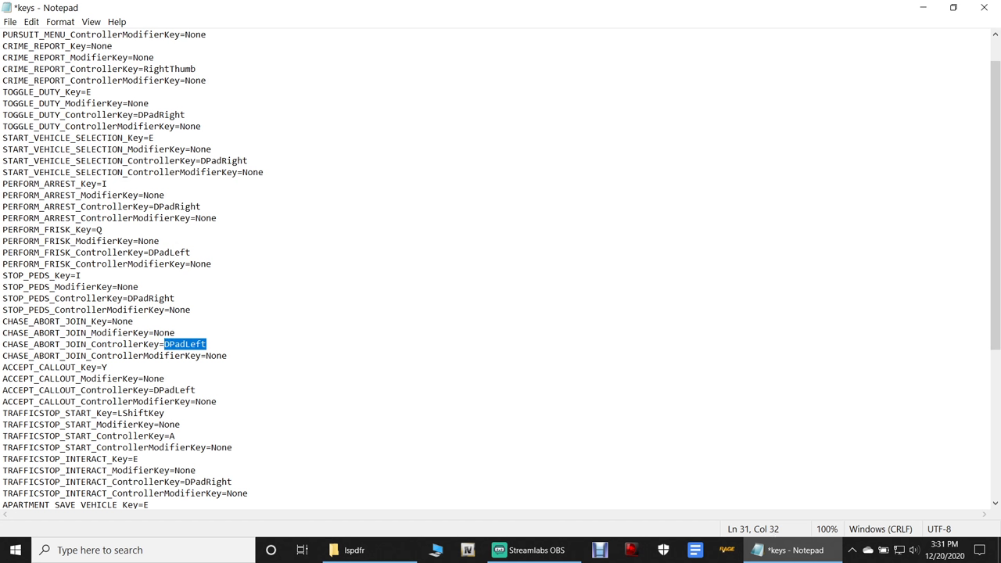
pyautogui.write('None')
# Step: Review the remaining bindings from ACCEPT_CALLOUT through TOGGLE_SIREN_SOUND at the end of the keys file
pyautogui.press('Down')
pyautogui.press('Down')
pyautogui.press('Down')
pyautogui.press('Down')
pyautogui.press('End')
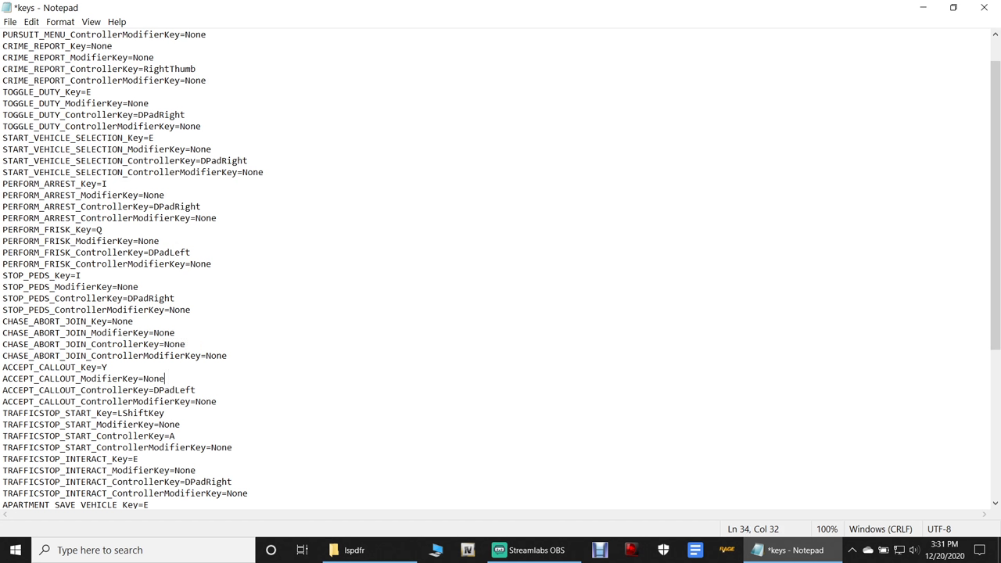
pyautogui.hotkey('ctrl', 'Left')
pyautogui.press('End')
pyautogui.press('Down')
pyautogui.press('End')
pyautogui.scroll(-7, 500, 270)
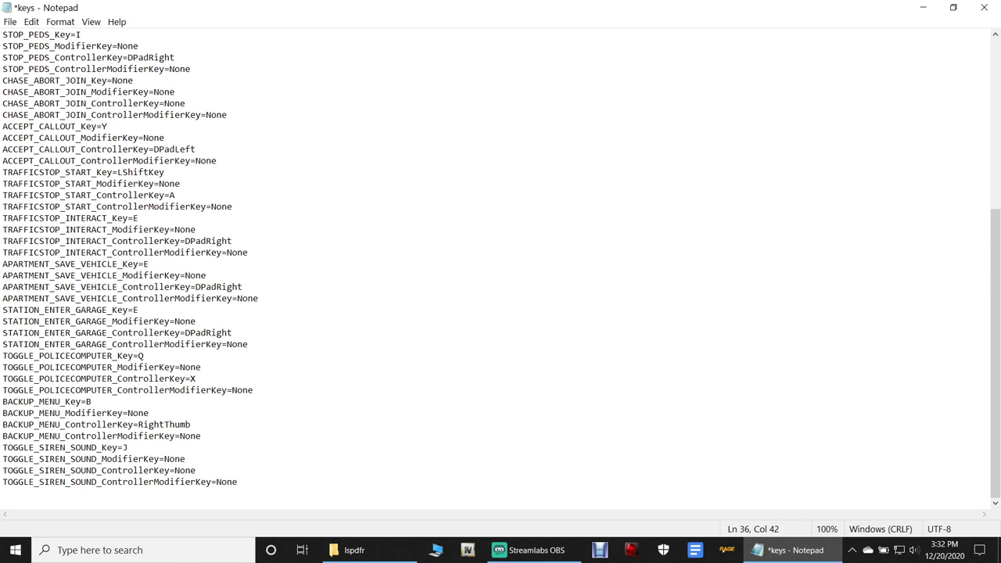
# Step: Examine the TRAFFICSTOP_START_Key binding in the keys file
pyautogui.press('Down')
pyautogui.hotkey('shift', 'Left')
pyautogui.hotkey('shift', 'Left')
pyautogui.hotkey('shift', 'Left')
pyautogui.hotkey('shift', 'Left')
pyautogui.hotkey('shift', 'Left')
pyautogui.hotkey('shift', 'Left')
pyautogui.hotkey('shift', 'Left')
pyautogui.hotkey('shift', 'Left')
pyautogui.hotkey('shift', 'Left')
pyautogui.hotkey('shift', 'Left')
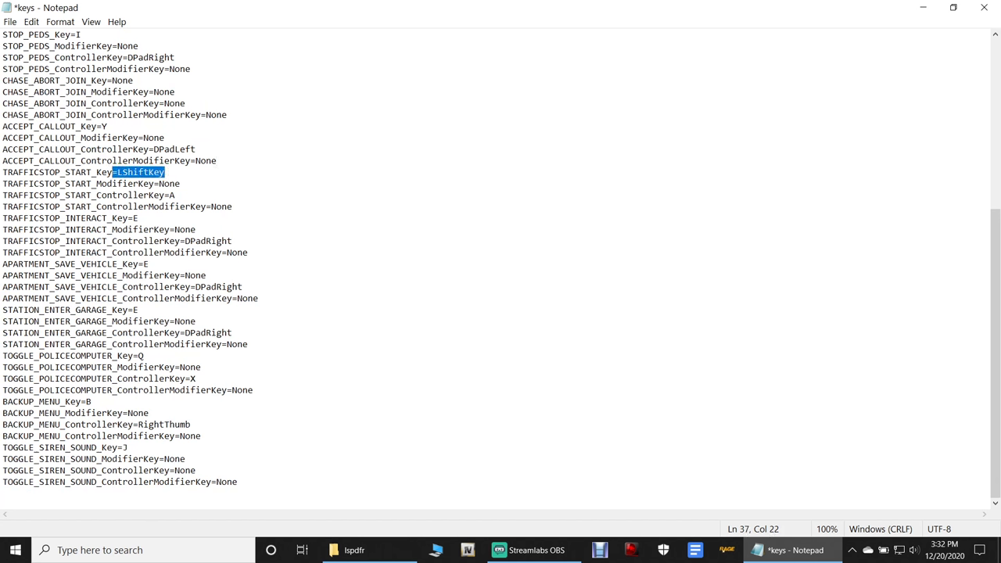
# Step: Set TRAFFICSTOP_START_ControllerKey to None in the keys file
pyautogui.moveTo(164, 172); pyautogui.dragTo(170, 195)
pyautogui.press('Down')
pyautogui.press('Down')
pyautogui.press('End')
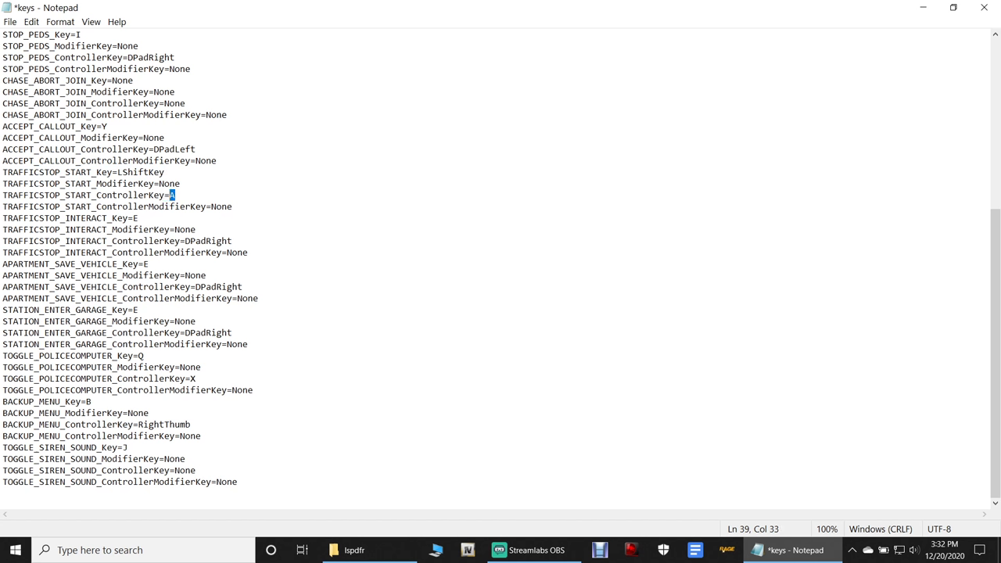
pyautogui.write('None')
# Step: Set TRAFFICSTOP_INTERACT_Key to I and TRAFFICSTOP_INTERACT_ControllerKey to None in the keys file
pyautogui.press('Down')
pyautogui.press('Down')
pyautogui.moveTo(139, 218)
pyautogui.mouseDown()
pyautogui.moveTo(60, 218)
pyautogui.moveTo(133, 219)
pyautogui.mouseUp()
pyautogui.write('I')
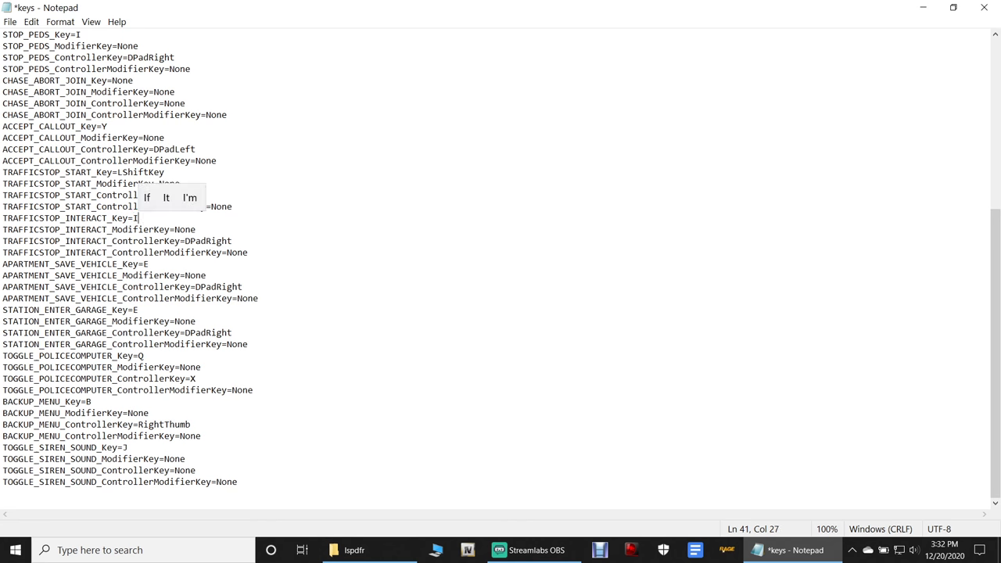
pyautogui.moveTo(232, 241); pyautogui.dragTo(186, 241)
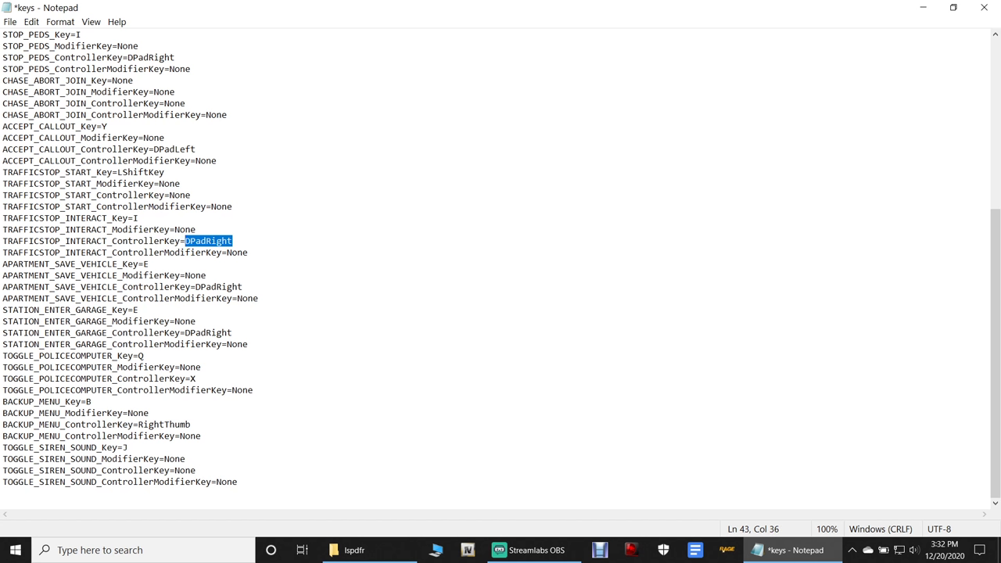
pyautogui.write('None')
# Step: Set TOGGLE_POLICECOMPUTER_ControllerKey to None in the keys file
pyautogui.press('Down')
pyautogui.press('Down')
pyautogui.press('Down')
pyautogui.press('Down')
pyautogui.press('Down')
pyautogui.press('Down')
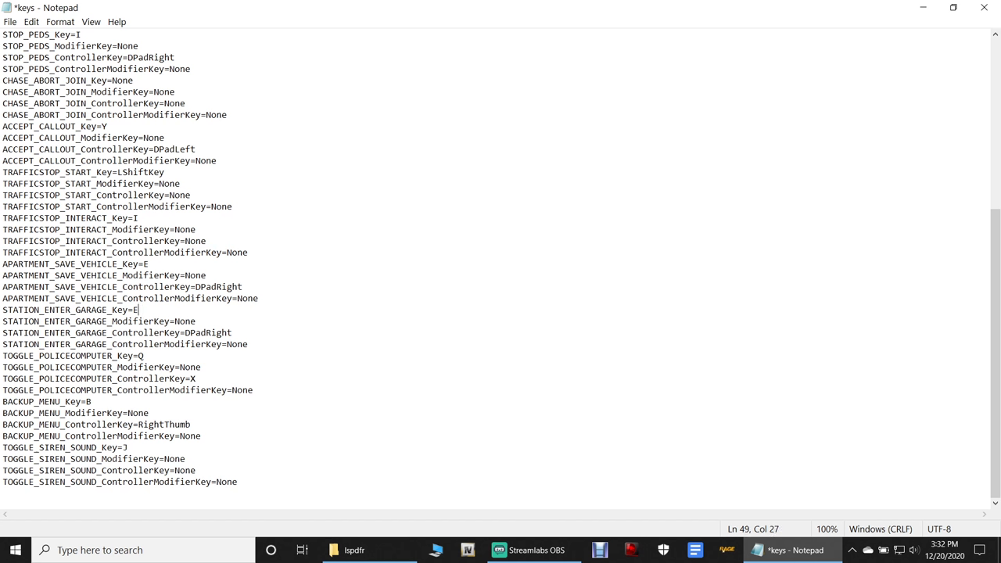
pyautogui.press('Down')
pyautogui.press('Down')
pyautogui.press('Down')
pyautogui.press('Down')
pyautogui.press('Down')
pyautogui.press('Down')
pyautogui.press('End')
pyautogui.press('Down')
pyautogui.hotkey('shift', 'Up')
pyautogui.hotkey('shift', 'Left')
pyautogui.hotkey('shift', 'Left')
pyautogui.hotkey('shift', 'Left')
pyautogui.press('End')
pyautogui.hotkey('shift', 'Left')
pyautogui.hotkey('shift', 'Left')
pyautogui.hotkey('shift', 'Left')
pyautogui.hotkey('shift', 'Left')
pyautogui.hotkey('shift', 'Left')
pyautogui.hotkey('shift', 'Left')
pyautogui.hotkey('shift', 'Left')
pyautogui.hotkey('shift', 'Left')
pyautogui.hotkey('shift', 'Left')
pyautogui.hotkey('shift', 'Left')
pyautogui.hotkey('shift', 'Left')
pyautogui.hotkey('shift', 'Left')
pyautogui.hotkey('shift', 'Left')
pyautogui.hotkey('shift', 'Left')
pyautogui.hotkey('shift', 'Left')
pyautogui.hotkey('shift', 'Left')
pyautogui.hotkey('shift', 'Left')
pyautogui.hotkey('shift', 'Left')
pyautogui.hotkey('shift', 'Left')
pyautogui.hotkey('shift', 'Left')
pyautogui.hotkey('shift', 'Right')
pyautogui.hotkey('shift', 'Right')
pyautogui.hotkey('shift', 'Right')
pyautogui.hotkey('shift', 'Right')
pyautogui.hotkey('shift', 'Right')
pyautogui.hotkey('shift', 'Right')
pyautogui.hotkey('shift', 'Right')
pyautogui.hotkey('shift', 'Right')
pyautogui.hotkey('shift', 'Right')
pyautogui.hotkey('shift', 'Right')
pyautogui.hotkey('shift', 'Down')
pyautogui.hotkey('shift', 'Right')
pyautogui.hotkey('shift', 'Right')
pyautogui.hotkey('shift', 'Right')
pyautogui.hotkey('shift', 'Right')
pyautogui.hotkey('shift', 'Right')
pyautogui.hotkey('shift', 'Right')
pyautogui.hotkey('shift', 'Up')
pyautogui.hotkey('shift', 'Right')
pyautogui.write('None')
# Step: Set BACKUP_MENU_ControllerKey to None in the keys file
pyautogui.click(92, 401)
pyautogui.press('Left')
pyautogui.press('Right')
pyautogui.hotkey('shift', 'Left')
pyautogui.moveTo(190, 425); pyautogui.dragTo(138, 425)
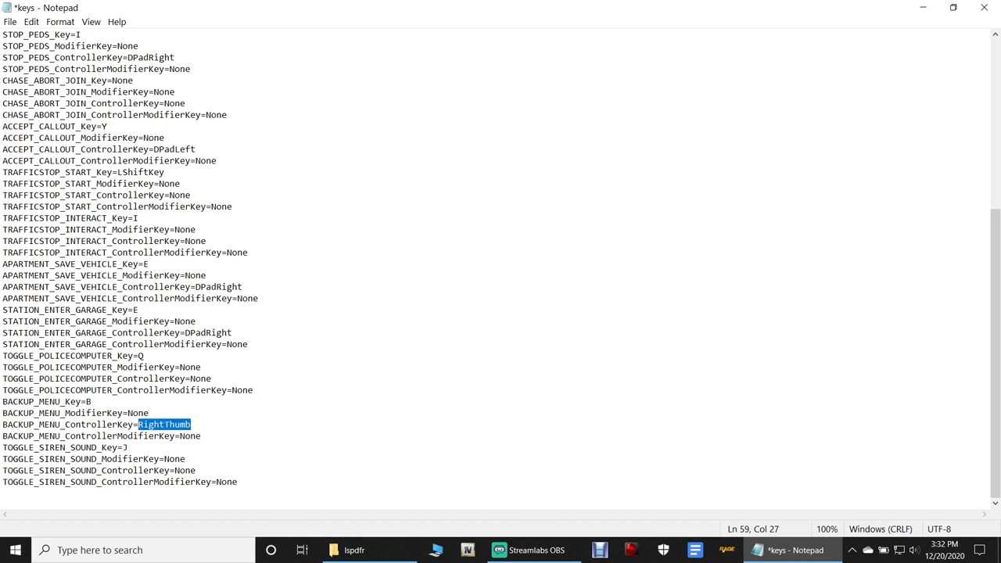
pyautogui.write('None')
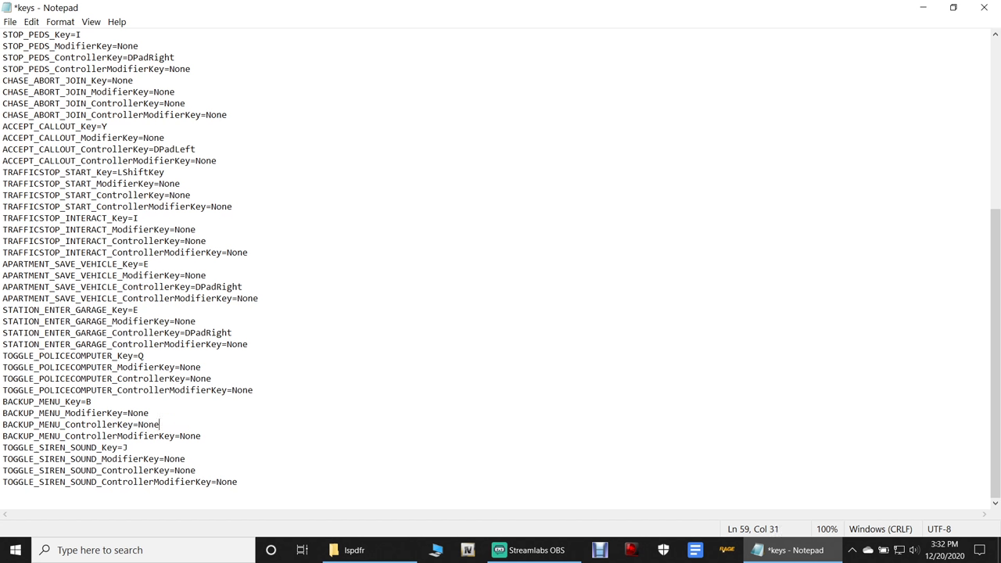
# Step: Review the bindings from the TOGGLE_SIREN_SOUND entries back up to PURSUIT_MENU at the start of the keys file
pyautogui.press('Down')
pyautogui.press('Down')
pyautogui.press('Down')
pyautogui.press('End')
pyautogui.press('Down')
pyautogui.press('Down')
pyautogui.press('End')
pyautogui.press('Up')
pyautogui.press('Up')
pyautogui.press('Up')
pyautogui.press('Up')
pyautogui.press('Up')
pyautogui.press('Up')
pyautogui.press('Up')
pyautogui.press('Up')
pyautogui.press('Up')
pyautogui.press('Up')
pyautogui.press('Up')
pyautogui.press('End')
pyautogui.press('Up')
pyautogui.press('Up')
pyautogui.press('End')
pyautogui.press('Up')
pyautogui.press('Up')
pyautogui.press('Up')
pyautogui.press('End')
pyautogui.press('Up')
pyautogui.press('Up')
pyautogui.press('Up')
pyautogui.press('Up')
pyautogui.press('Up')
pyautogui.press('Up')
pyautogui.press('Up')
pyautogui.press('Up')
pyautogui.scroll(8, 501, 266)
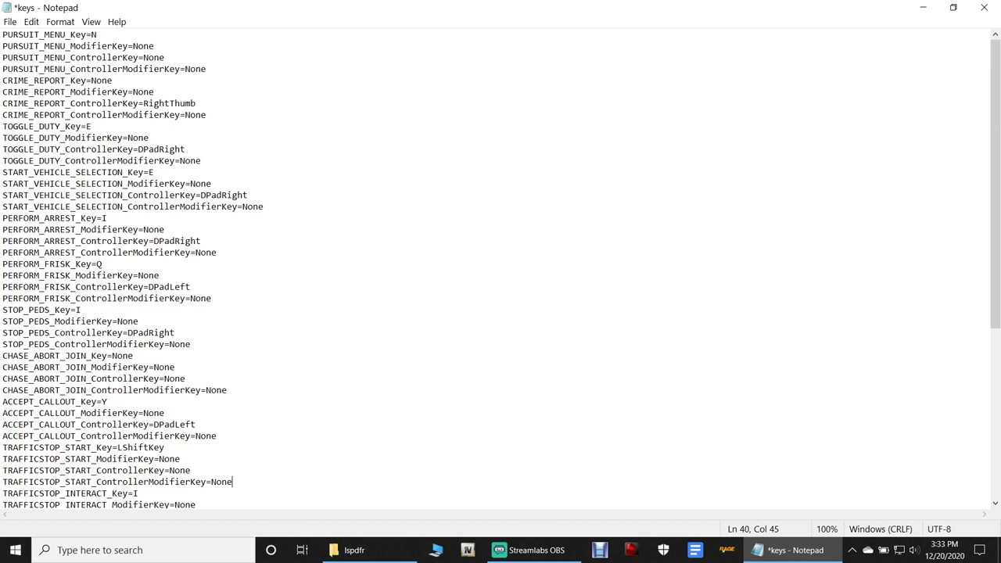
# Step: Save the edited keys file and close it
pyautogui.moveTo(477, 15); pyautogui.dragTo(803, 40)
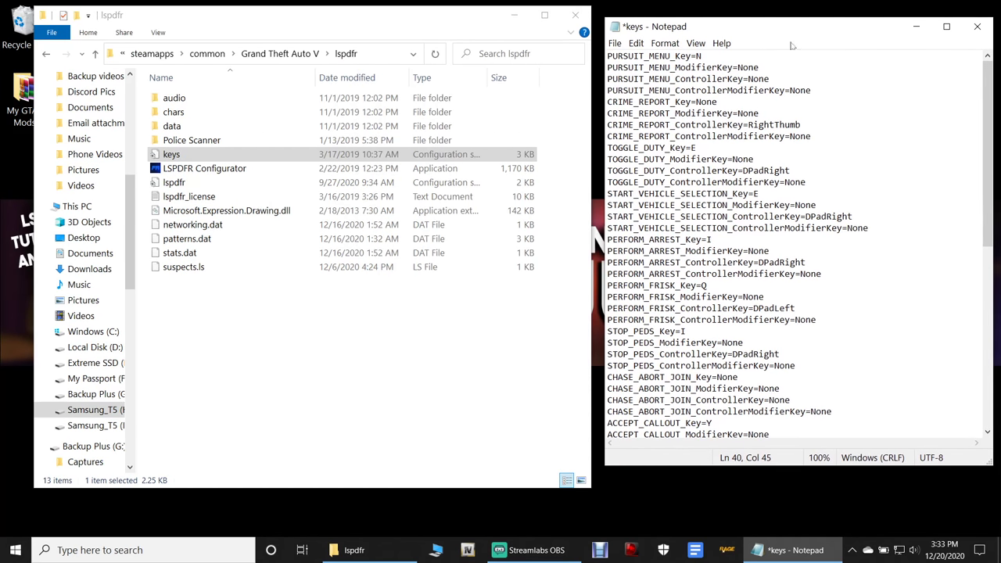
pyautogui.click(616, 45)
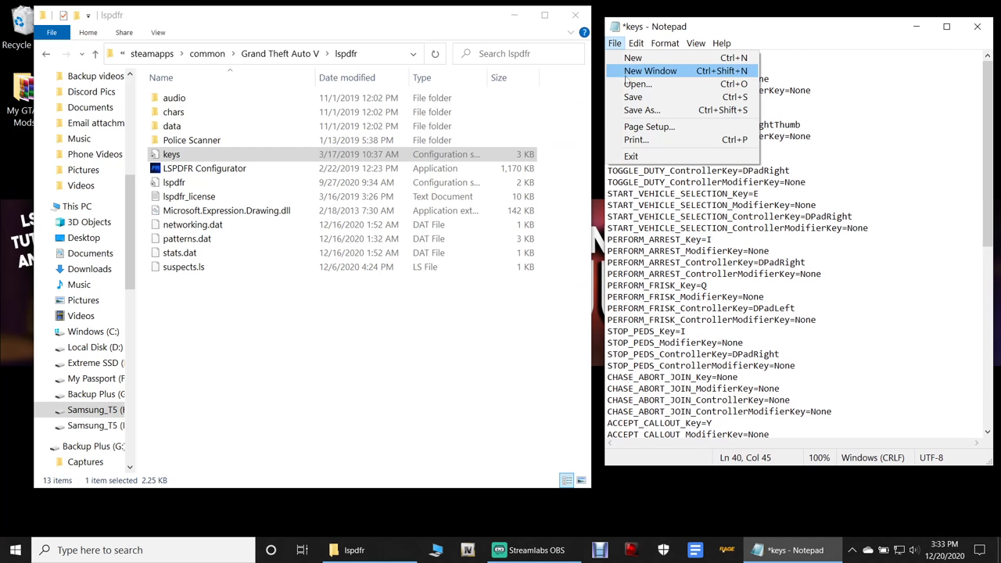
pyautogui.click(632, 97)
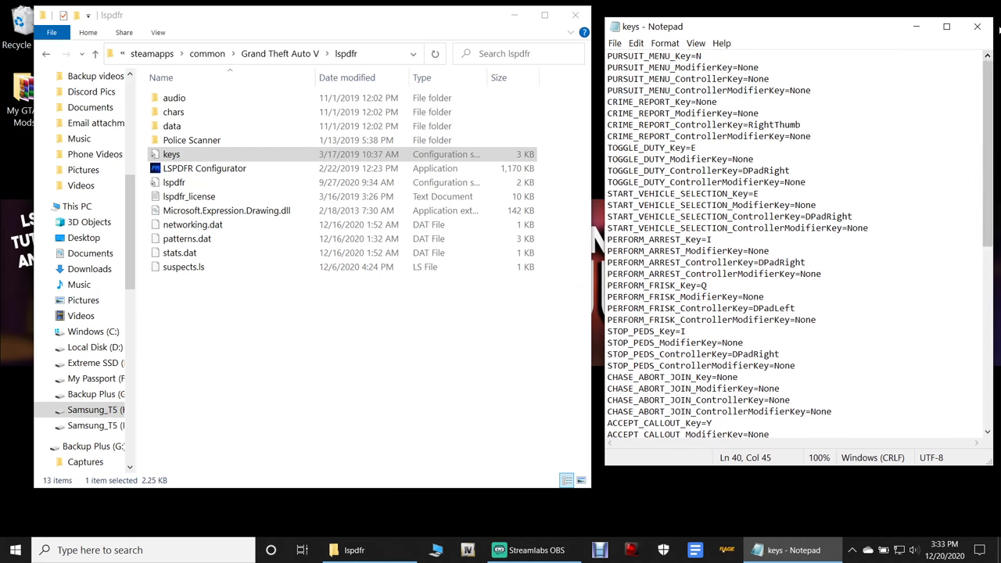
pyautogui.click(978, 26)
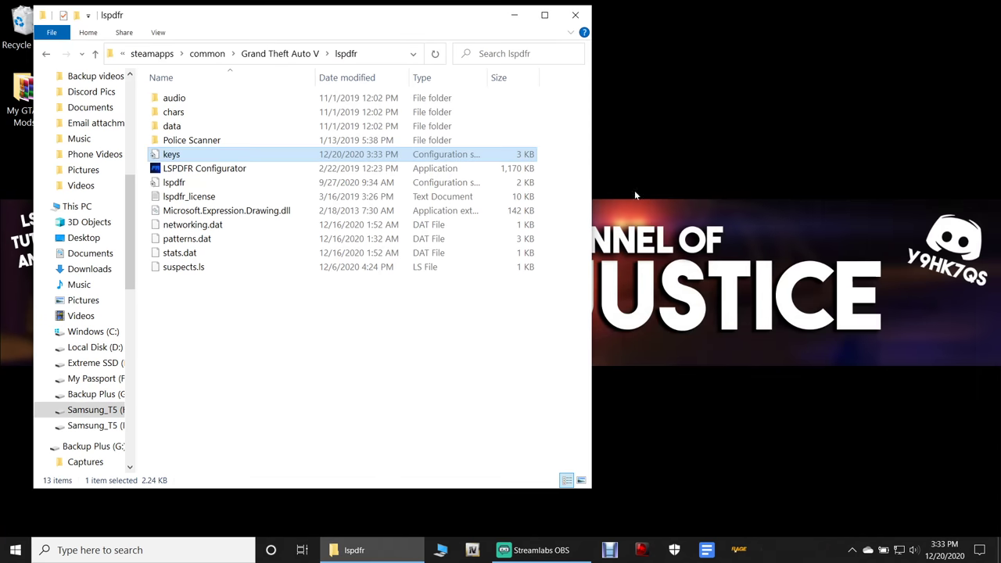
# Step: Open the lspdfr configuration file from the lspdfr folder and set Main.PreloadAllModels to false
pyautogui.click(176, 183)
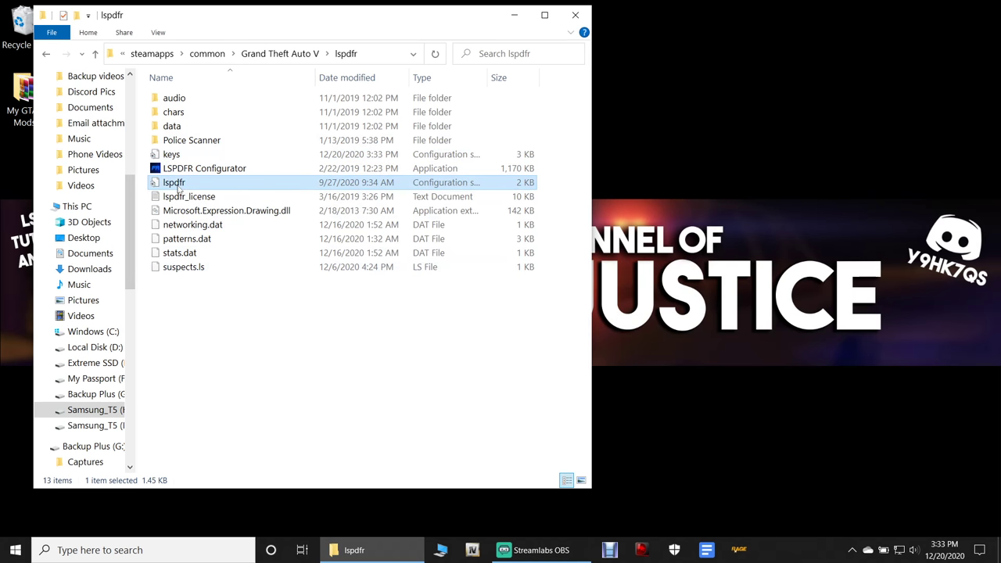
pyautogui.doubleClick(178, 184)
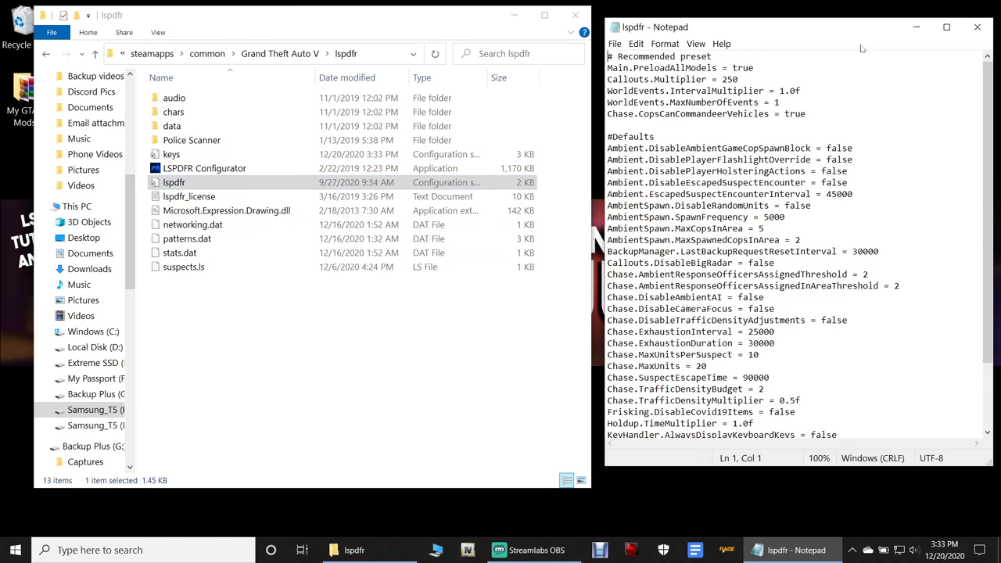
pyautogui.moveTo(855, 32); pyautogui.dragTo(523, 39)
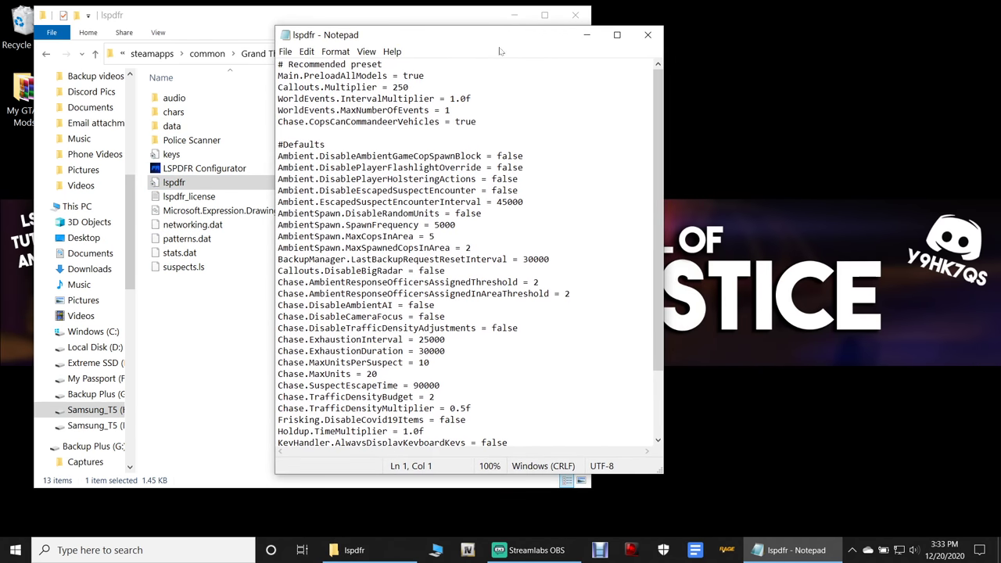
pyautogui.moveTo(424, 76); pyautogui.dragTo(403, 75)
pyautogui.write('false')
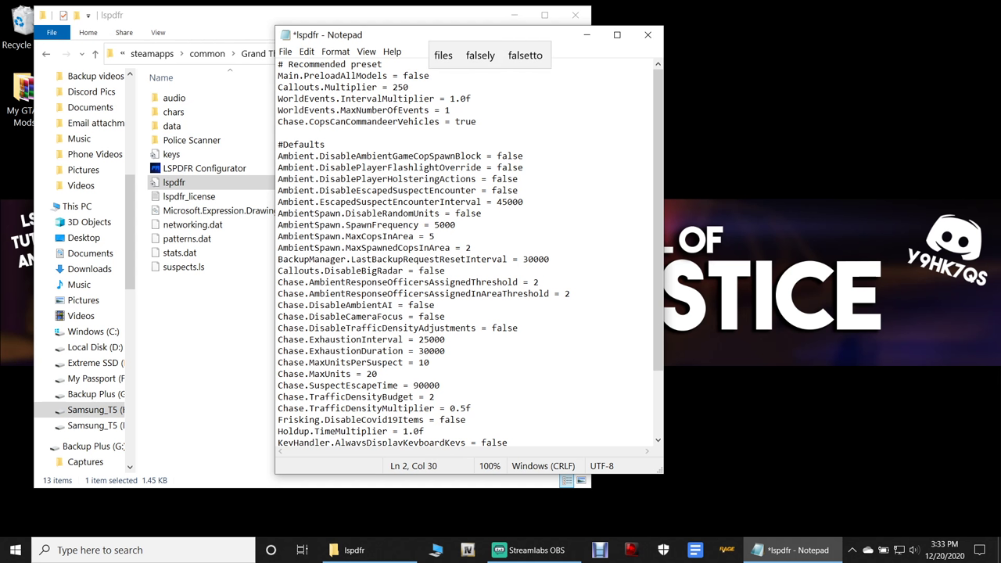
# Step: Set Ambient.DisablePlayerFlashlightOverride to true in the Defaults section of the lspdfr configuration file
pyautogui.click(477, 122)
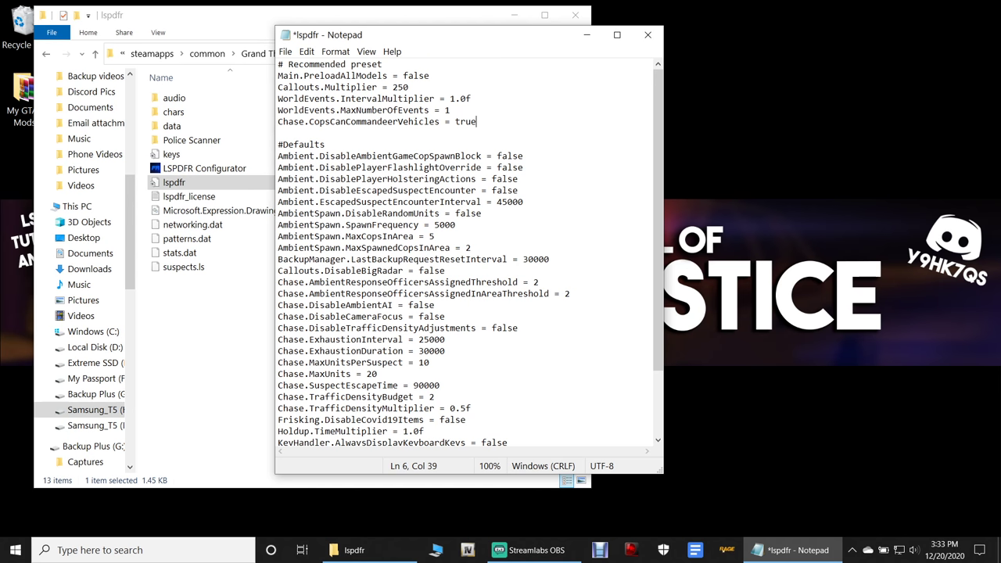
pyautogui.click(524, 167)
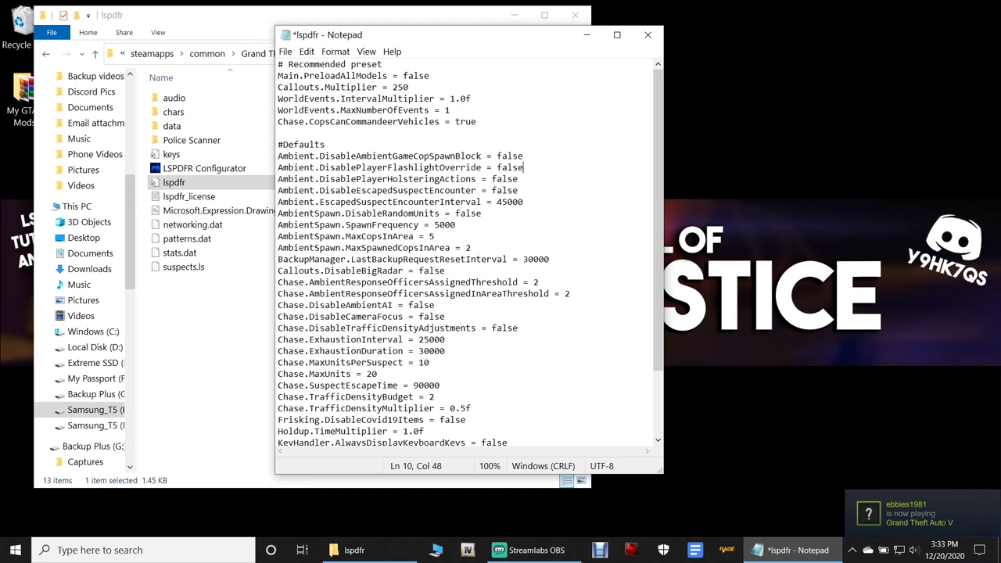
pyautogui.hotkey('shift', 'Left')
pyautogui.hotkey('shift', 'Left')
pyautogui.hotkey('shift', 'Left')
pyautogui.press('Left')
pyautogui.press('Right')
pyautogui.press('Right')
pyautogui.press('Right')
pyautogui.hotkey('shift', 'Left')
pyautogui.hotkey('shift', 'Left')
pyautogui.hotkey('shift', 'Left')
pyautogui.hotkey('shift', 'Left')
pyautogui.hotkey('shift', 'Left')
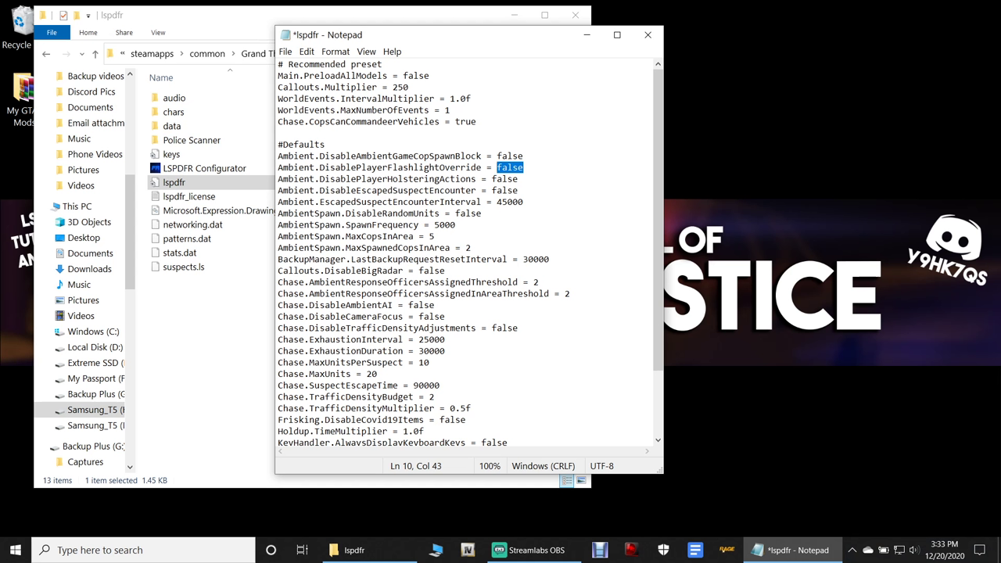
pyautogui.write('true')
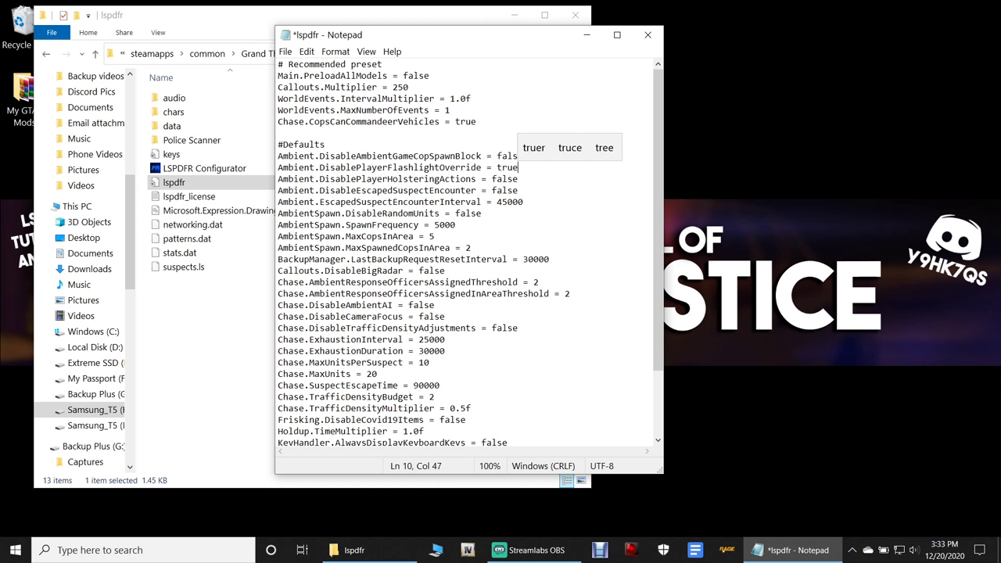
pyautogui.press('Escape')
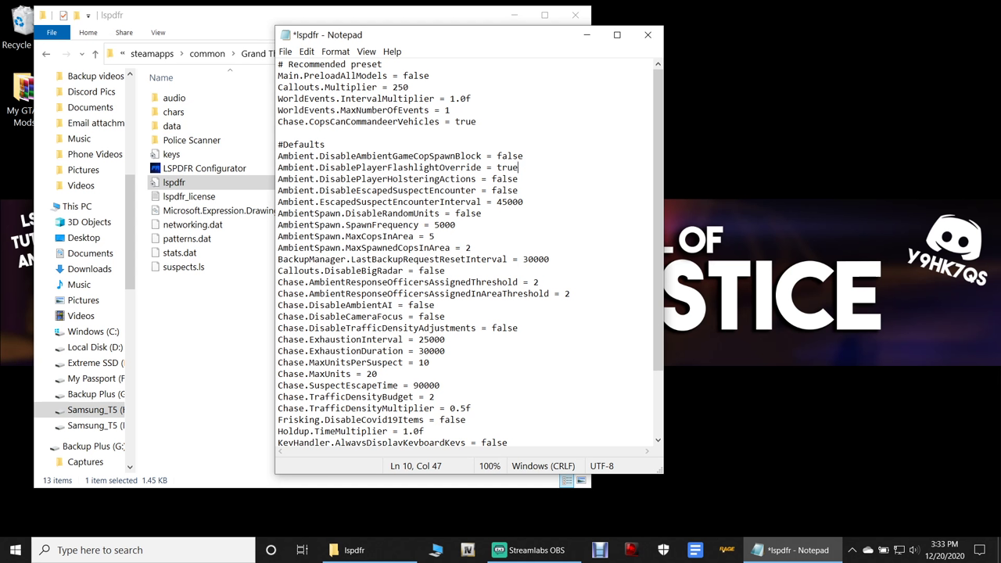
# Step: Set Ambient.DisableEscapedSuspectEncounter to true in the Defaults section of the lspdfr configuration file
pyautogui.hotkey('shift', 'Left')
pyautogui.hotkey('shift', 'Left')
pyautogui.hotkey('shift', 'Left')
pyautogui.hotkey('shift', 'Left')
pyautogui.hotkey('shift', 'Left')
pyautogui.press('Right')
pyautogui.press('Down')
pyautogui.press('Down')
pyautogui.hotkey('shift', 'Left')
pyautogui.hotkey('shift', 'Left')
pyautogui.hotkey('shift', 'Left')
pyautogui.hotkey('shift', 'Left')
pyautogui.hotkey('shift', 'Left')
pyautogui.hotkey('shift', 'Left')
pyautogui.hotkey('shift', 'Left')
pyautogui.hotkey('shift', 'Left')
pyautogui.moveTo(278, 202); pyautogui.dragTo(440, 201)
pyautogui.hotkey('shift', 'Left')
pyautogui.hotkey('shift', 'Left')
pyautogui.hotkey('shift', 'Left')
pyautogui.hotkey('shift', 'Left')
pyautogui.hotkey('shift', 'Left')
pyautogui.hotkey('shift', 'Left')
pyautogui.hotkey('shift', 'Left')
pyautogui.hotkey('shift', 'Left')
pyautogui.hotkey('shift', 'Left')
pyautogui.hotkey('shift', 'Left')
pyautogui.hotkey('shift', 'Left')
pyautogui.hotkey('shift', 'Left')
pyautogui.hotkey('shift', 'Left')
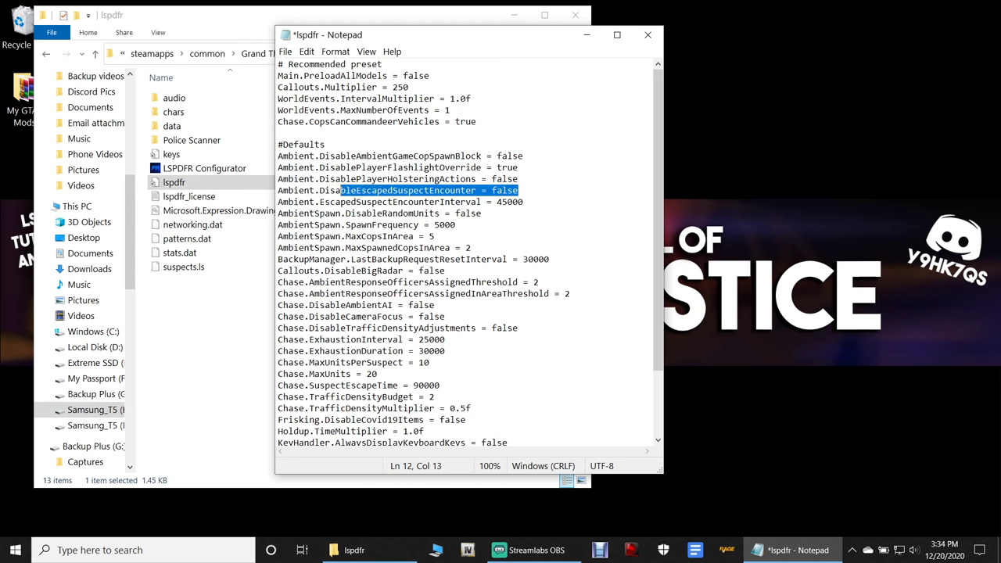
pyautogui.hotkey('shift', 'Up')
pyautogui.hotkey('shift', 'Right')
pyautogui.hotkey('shift', 'Right')
pyautogui.hotkey('shift', 'Right')
pyautogui.hotkey('shift', 'Right')
pyautogui.hotkey('shift', 'Right')
pyautogui.hotkey('shift', 'Right')
pyautogui.hotkey('shift', 'Right')
pyautogui.hotkey('shift', 'Right')
pyautogui.hotkey('shift', 'Right')
pyautogui.hotkey('shift', 'Right')
pyautogui.hotkey('shift', 'Right')
pyautogui.hotkey('shift', 'Right')
pyautogui.hotkey('shift', 'Right')
pyautogui.hotkey('shift', 'Right')
pyautogui.hotkey('shift', 'Right')
pyautogui.hotkey('shift', 'Right')
pyautogui.hotkey('shift', 'Right')
pyautogui.hotkey('shift', 'Right')
pyautogui.hotkey('shift', 'Right')
pyautogui.hotkey('shift', 'Right')
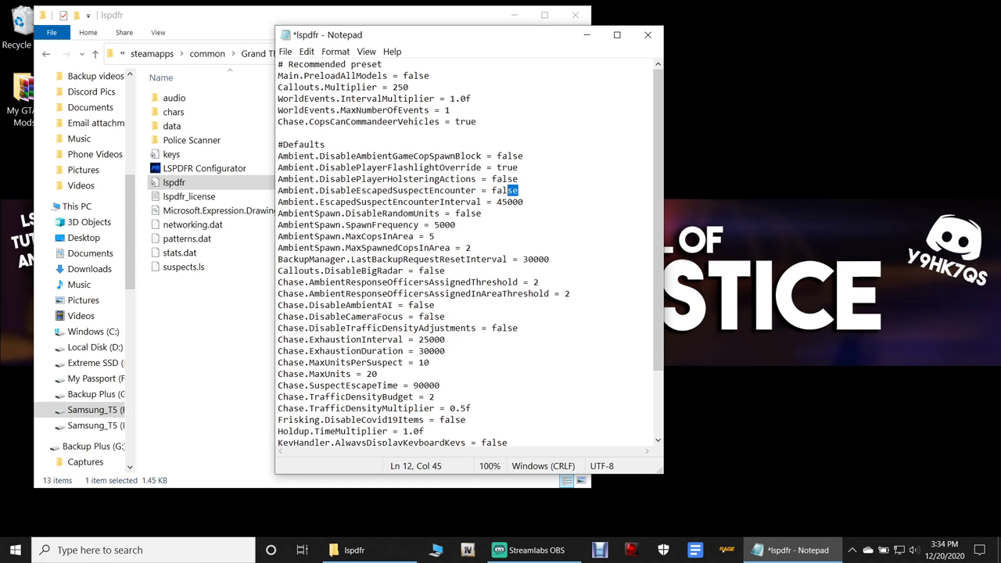
pyautogui.hotkey('shift', 'Left')
pyautogui.write('true')
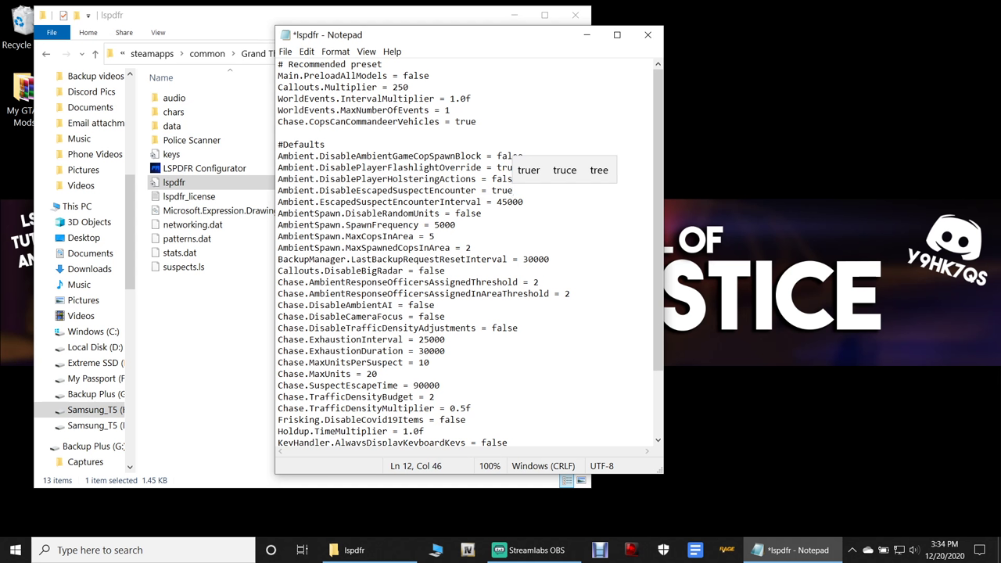
# Step: Review the remaining Defaults settings from the AmbientSpawn entries down through the Chase entries to the end of the file
pyautogui.press('Down')
pyautogui.press('End')
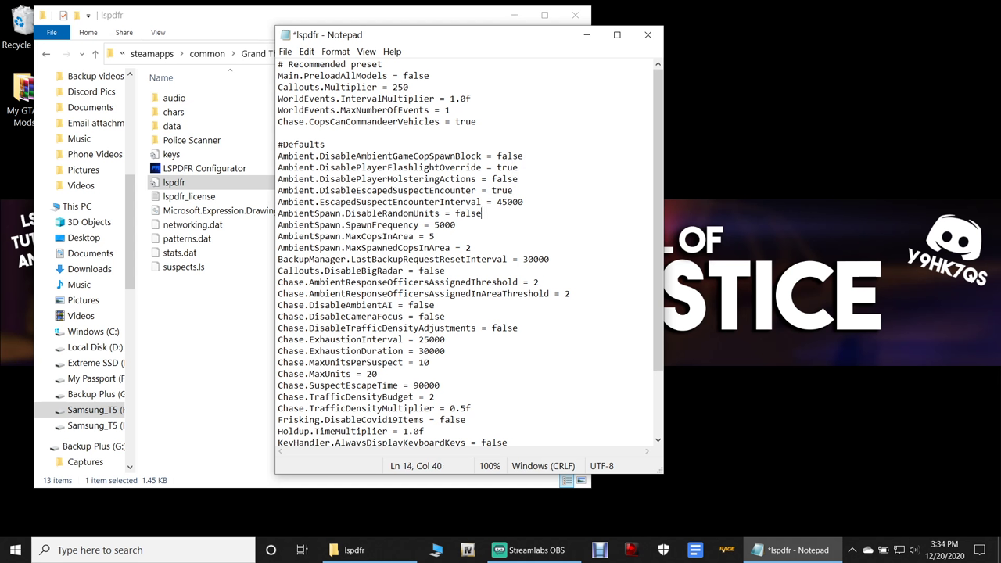
pyautogui.press('Down')
pyautogui.press('Down')
pyautogui.press('Down')
pyautogui.press('Left')
pyautogui.press('Left')
pyautogui.press('Down')
pyautogui.press('End')
pyautogui.press('Down')
pyautogui.press('Down')
pyautogui.press('Down')
pyautogui.press('Down')
pyautogui.press('Down')
pyautogui.press('Down')
pyautogui.press('End')
pyautogui.press('Down')
pyautogui.press('Down')
pyautogui.scroll(-2, 470, 250)
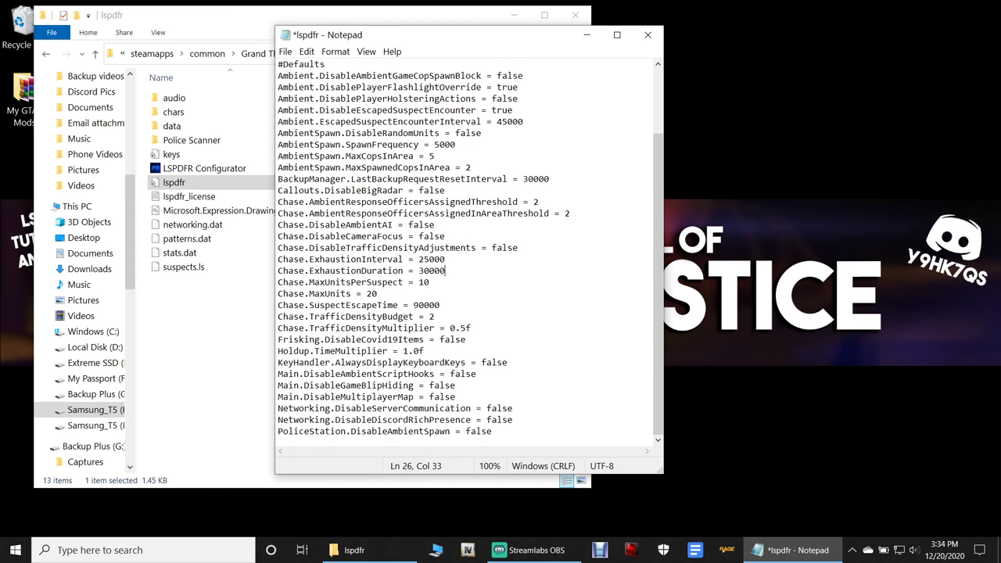
pyautogui.press('Down')
pyautogui.press('Down')
pyautogui.press('Down')
pyautogui.press('Down')
pyautogui.press('Down')
pyautogui.press('Down')
pyautogui.press('Down')
pyautogui.press('End')
pyautogui.press('Down')
pyautogui.press('End')
pyautogui.press('Up')
pyautogui.press('Up')
pyautogui.press('Up')
pyautogui.press('Up')
pyautogui.press('Up')
pyautogui.press('Up')
pyautogui.scroll(3, 469, 250)
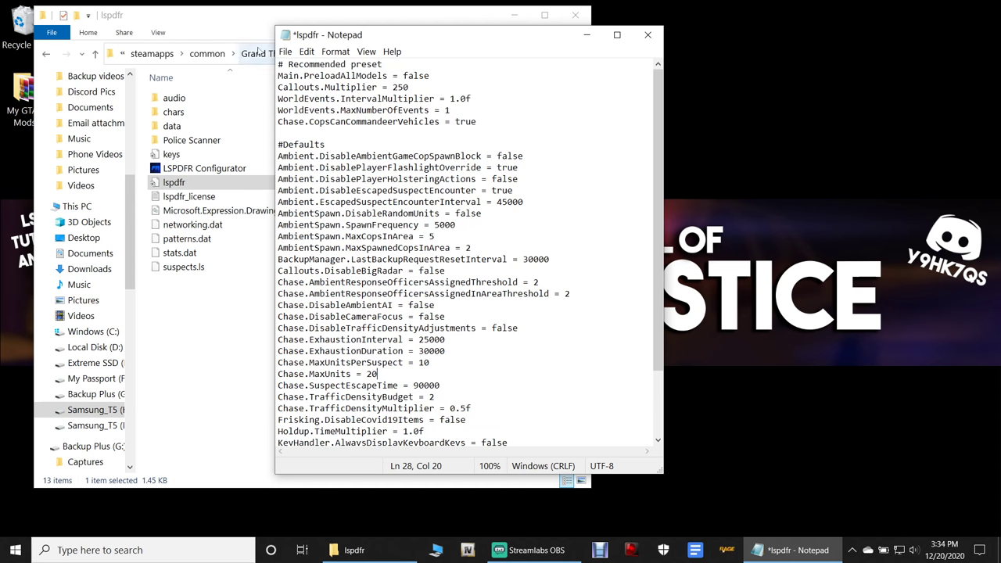
# Step: Save the edited lspdfr configuration file and close it
pyautogui.click(286, 51)
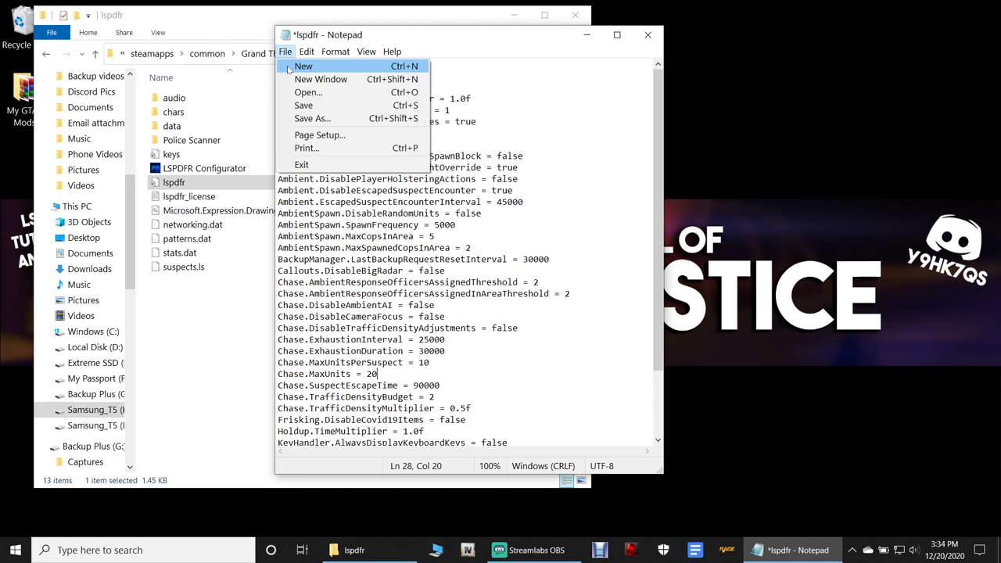
pyautogui.click(301, 105)
pyautogui.click(657, 36)
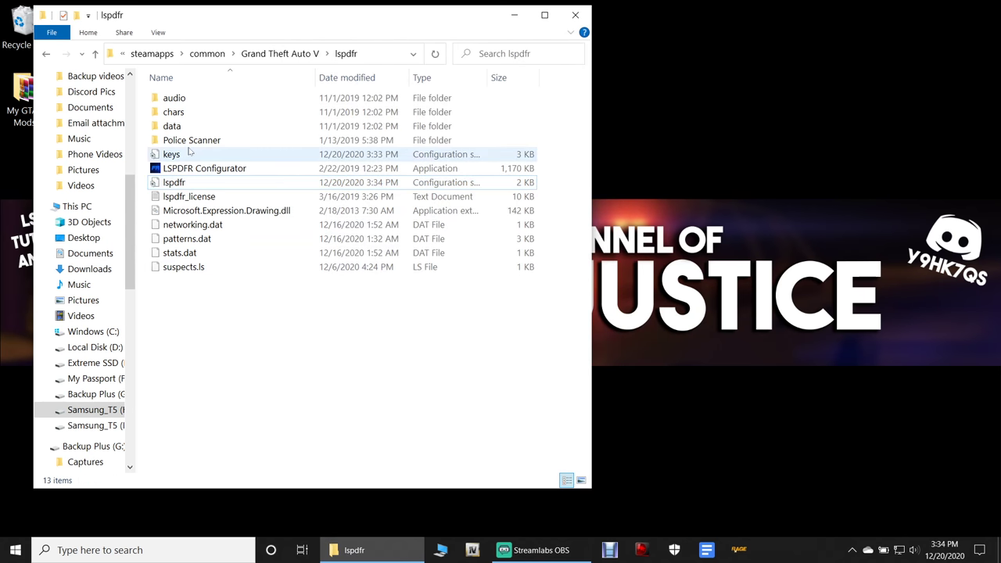
# Step: Return to the main Grand Theft Auto V folder and close the folder window
pyautogui.click(47, 54)
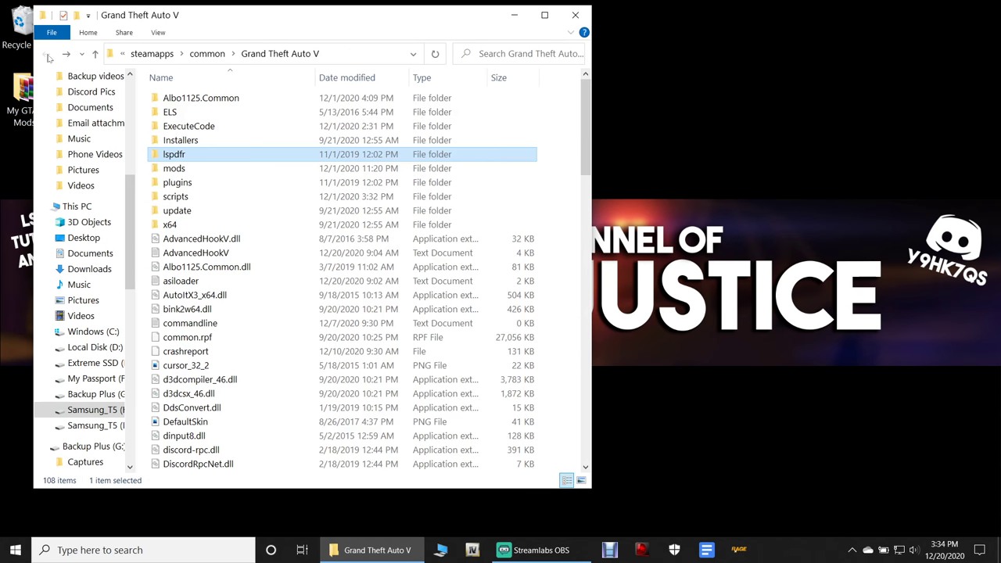
pyautogui.click(562, 192)
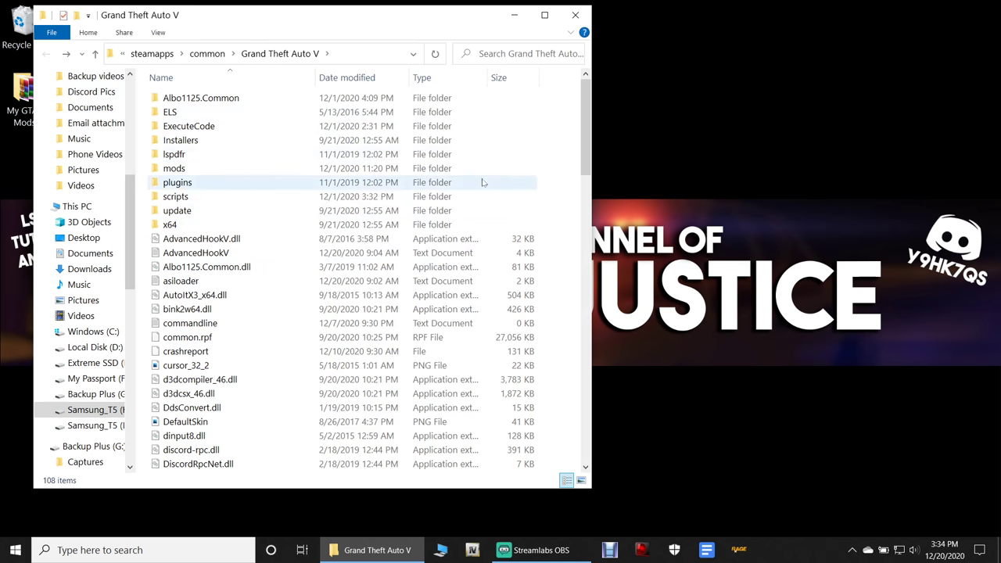
pyautogui.click(577, 17)
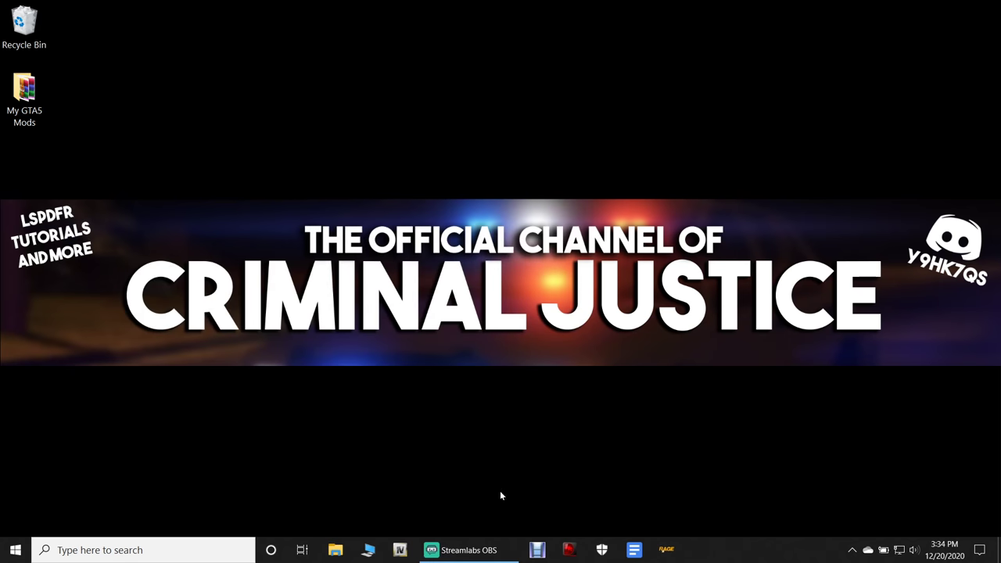
# Step: Launch RAGE Plugin Hook to start the modded game
pyautogui.click(489, 550)
pyautogui.click(489, 550)
pyautogui.click(667, 550)
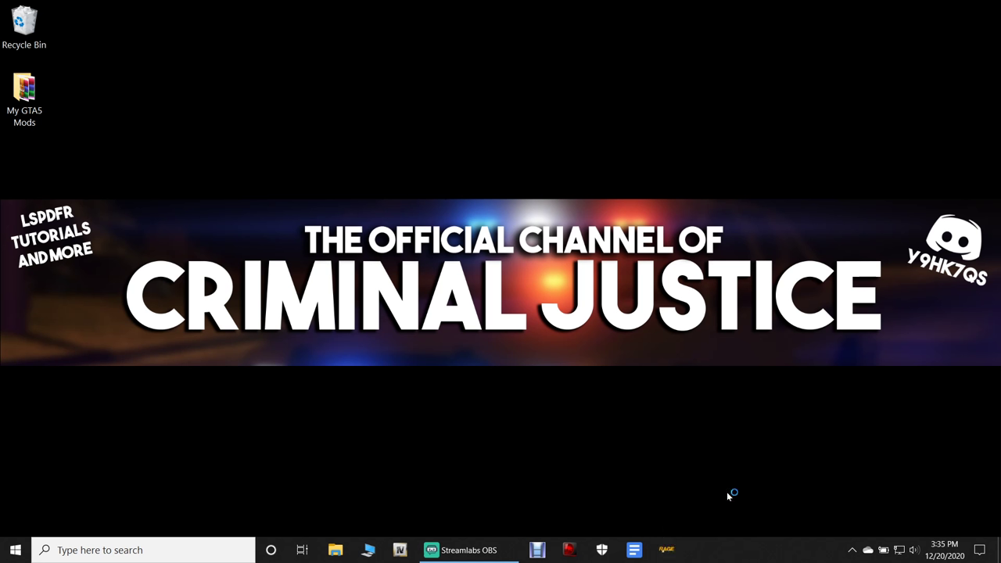
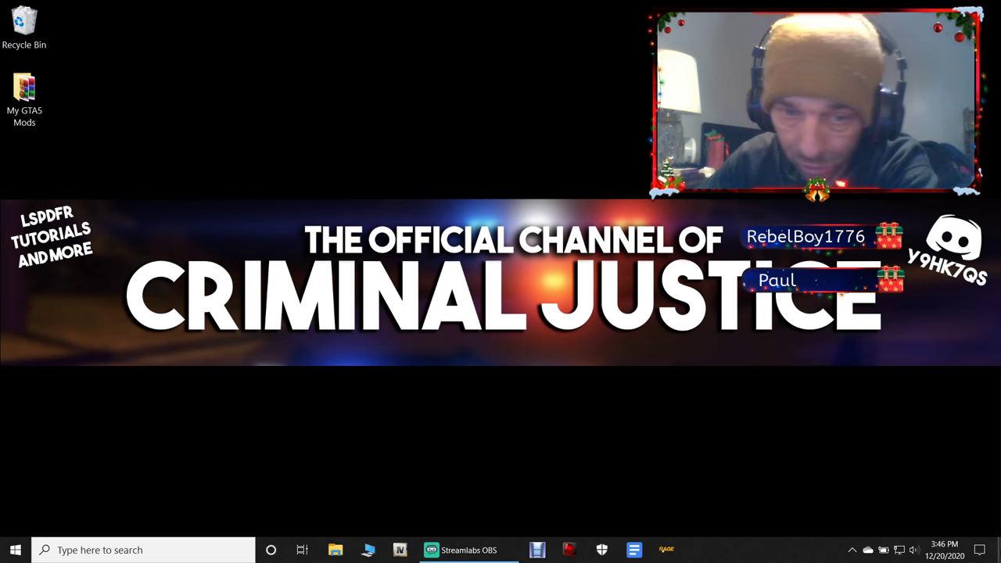
# Step: Open the common folder inside SteamLibrary and steamapps on the Samsung_T5 (H:) drive
pyautogui.click(368, 550)
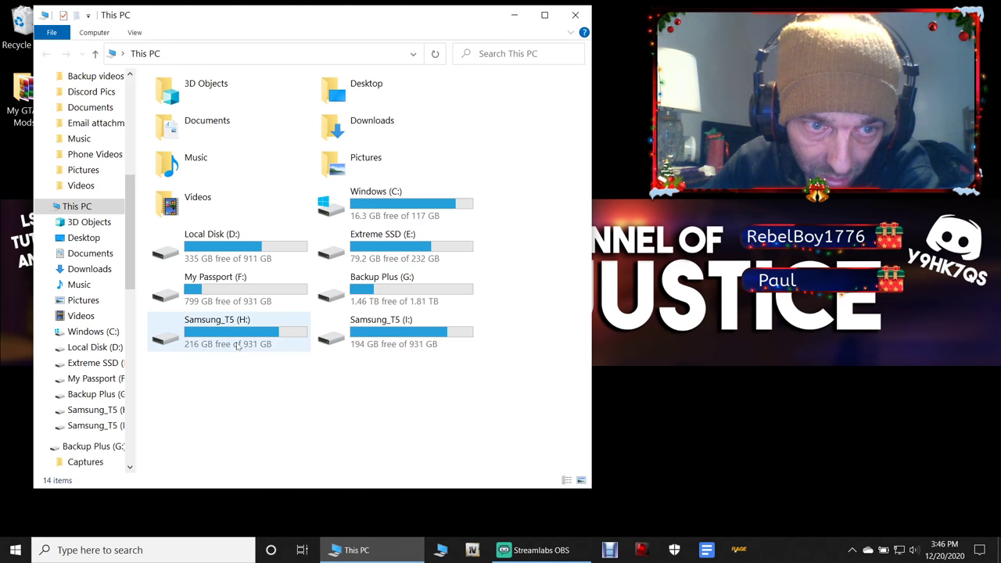
pyautogui.doubleClick(238, 346)
pyautogui.doubleClick(184, 112)
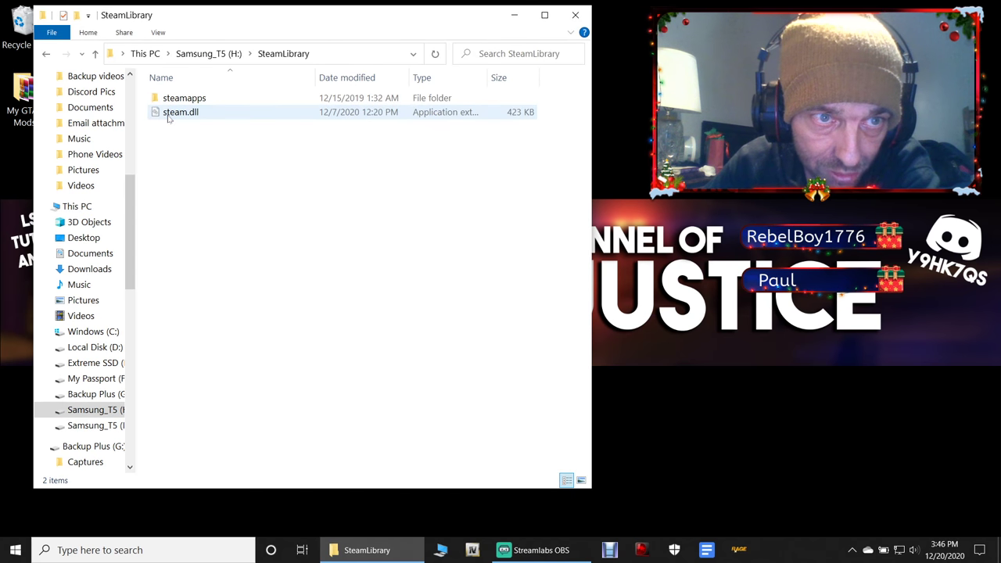
pyautogui.click(178, 99)
pyautogui.doubleClick(177, 102)
pyautogui.doubleClick(174, 99)
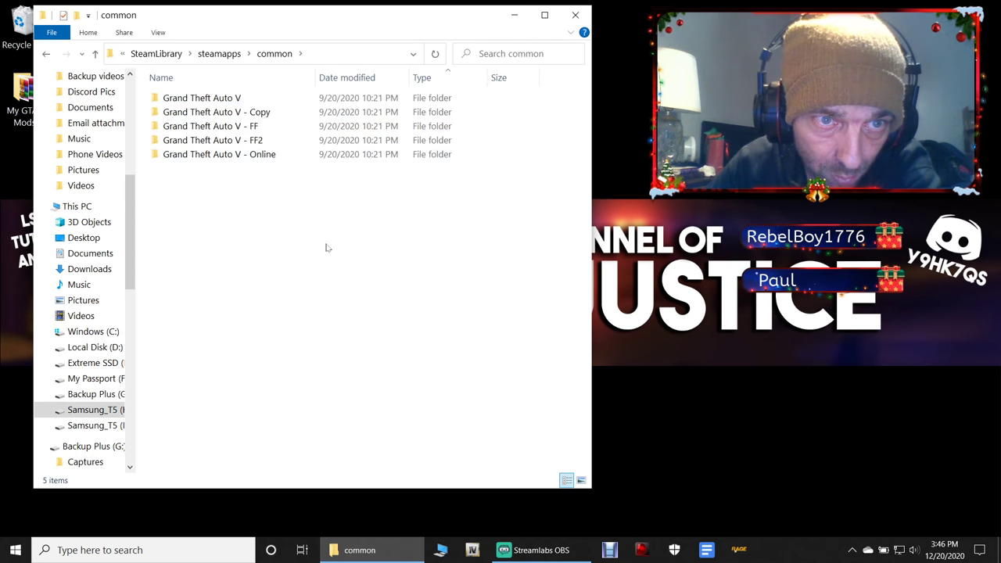
# Step: Examine the Grand Theft Auto V folder and its copies in the common folder, refresh the listing and close the window
pyautogui.moveTo(342, 250); pyautogui.dragTo(223, 110)
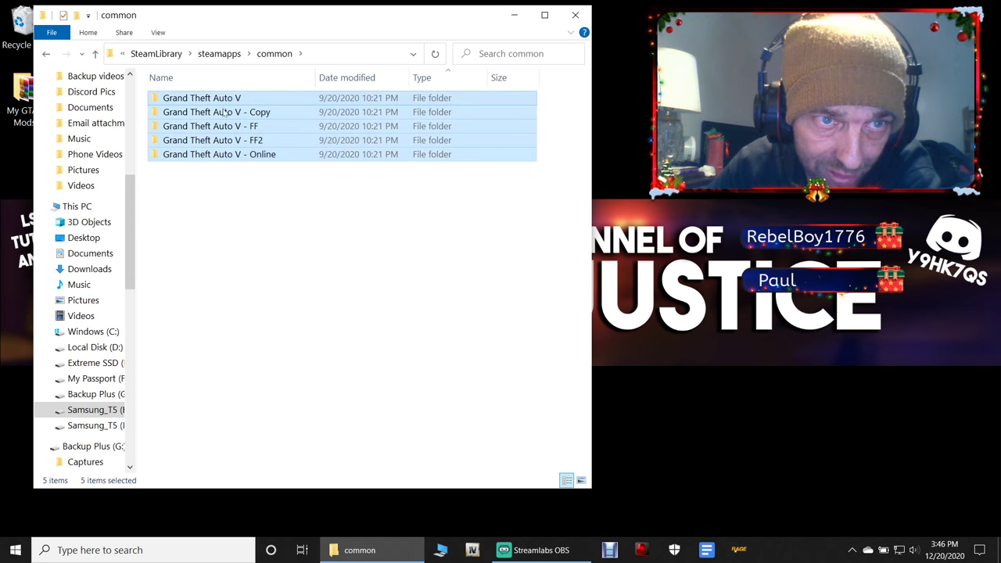
pyautogui.click(322, 235)
pyautogui.click(434, 56)
pyautogui.click(575, 14)
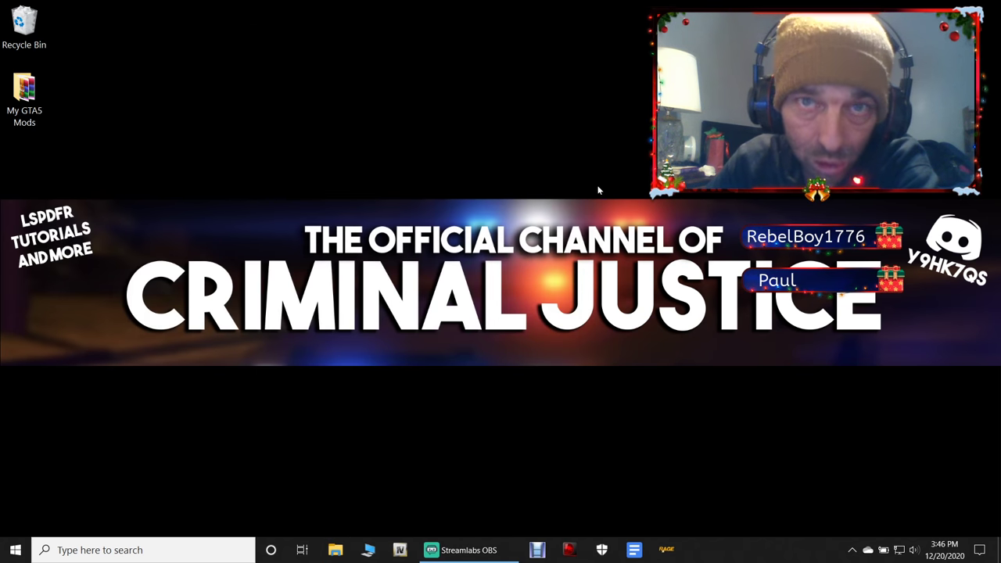